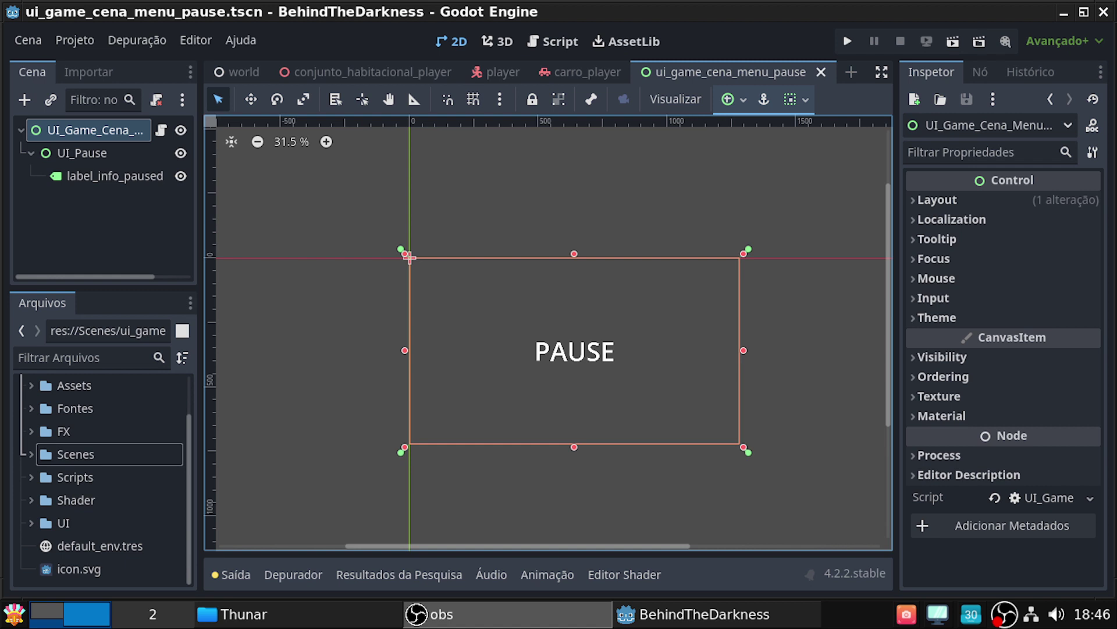
# Bring the Godot editor forward and select the UI_Pause control to view its Inspector properties
pyautogui.click(871, 515)
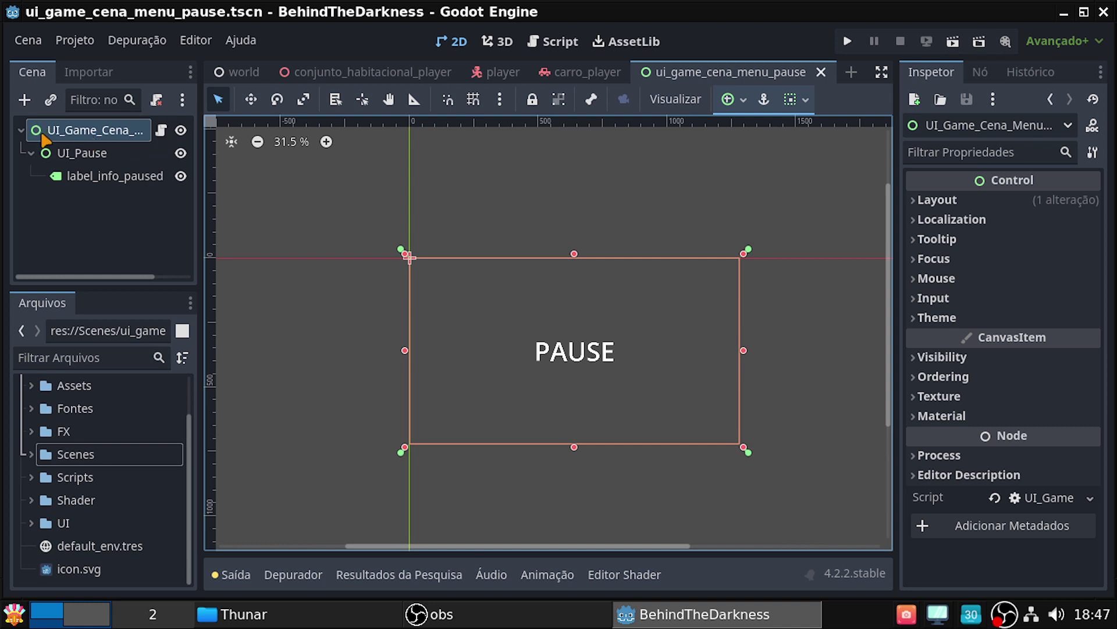
pyautogui.click(77, 162)
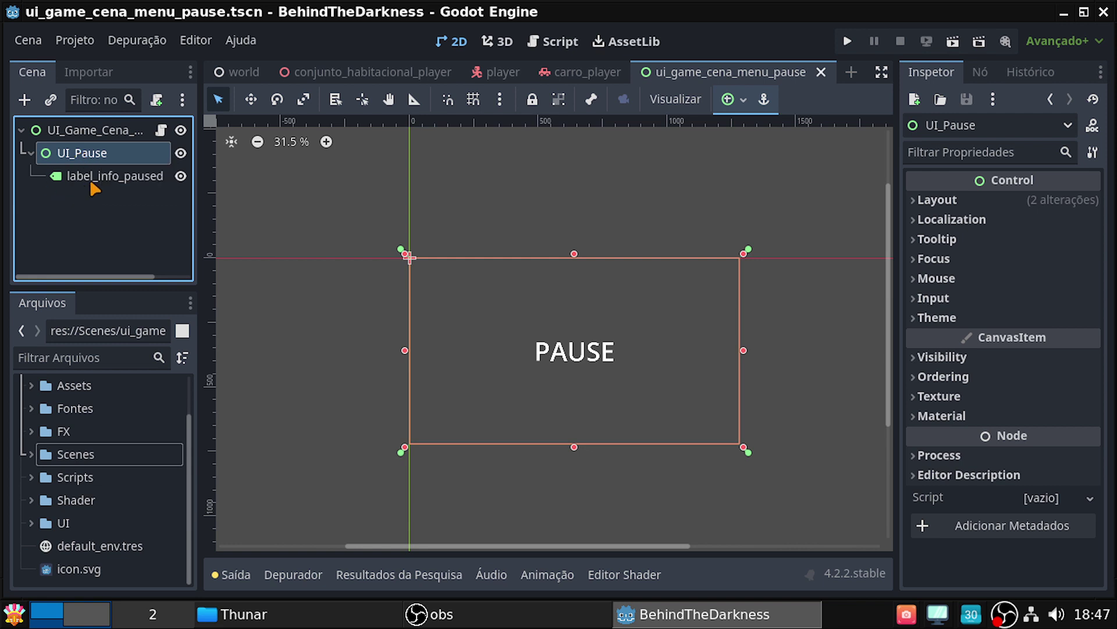
# Select the label_info_paused PAUSE label and show its Anchor Preset options
pyautogui.click(90, 180)
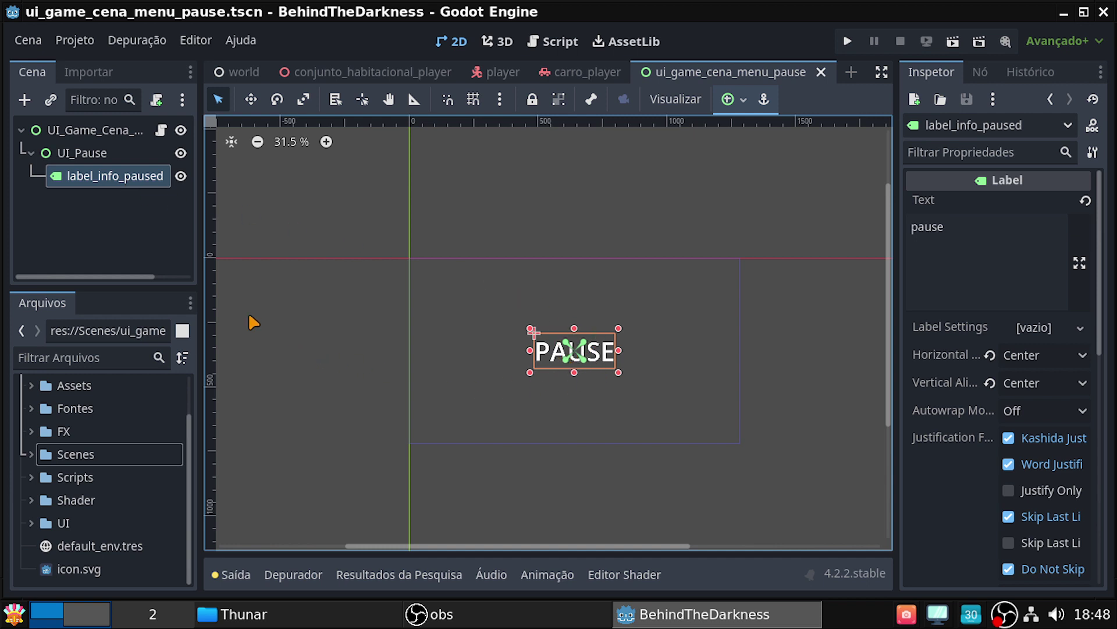
pyautogui.click(734, 99)
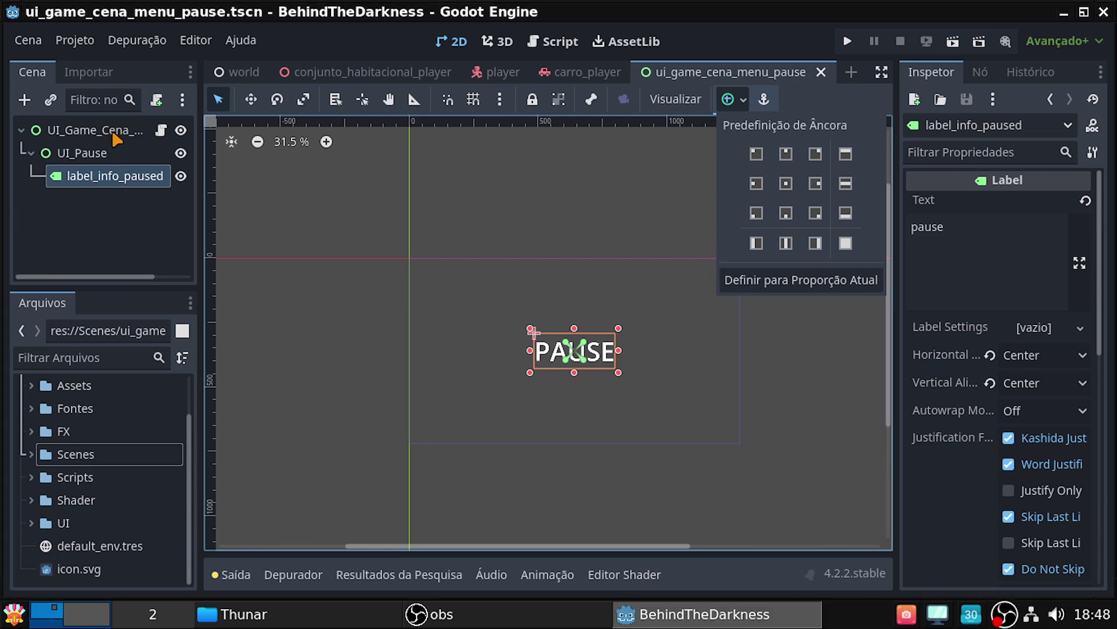
# Close the anchor presets, select the pause scene's root node, and dismiss its context menu
pyautogui.click(91, 137)
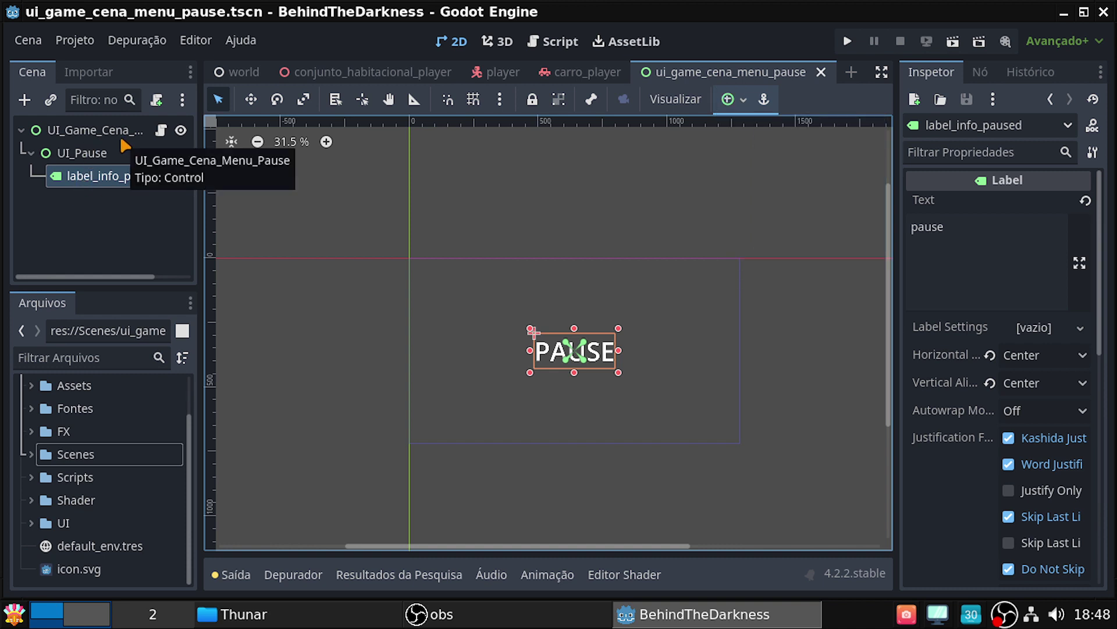
pyautogui.click(88, 131)
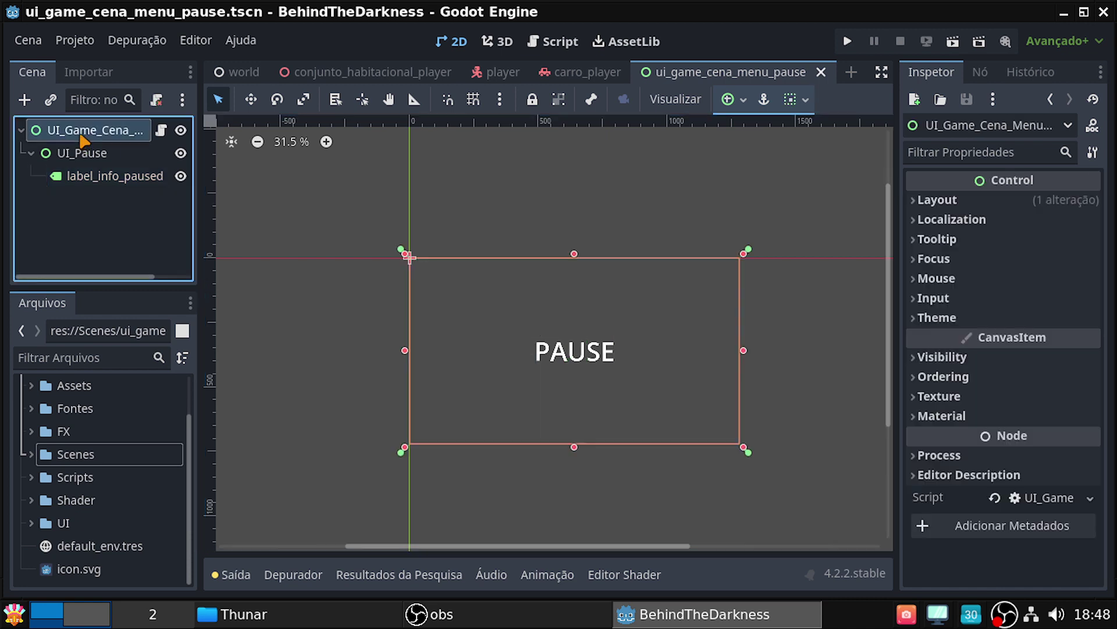
pyautogui.rightClick(89, 130)
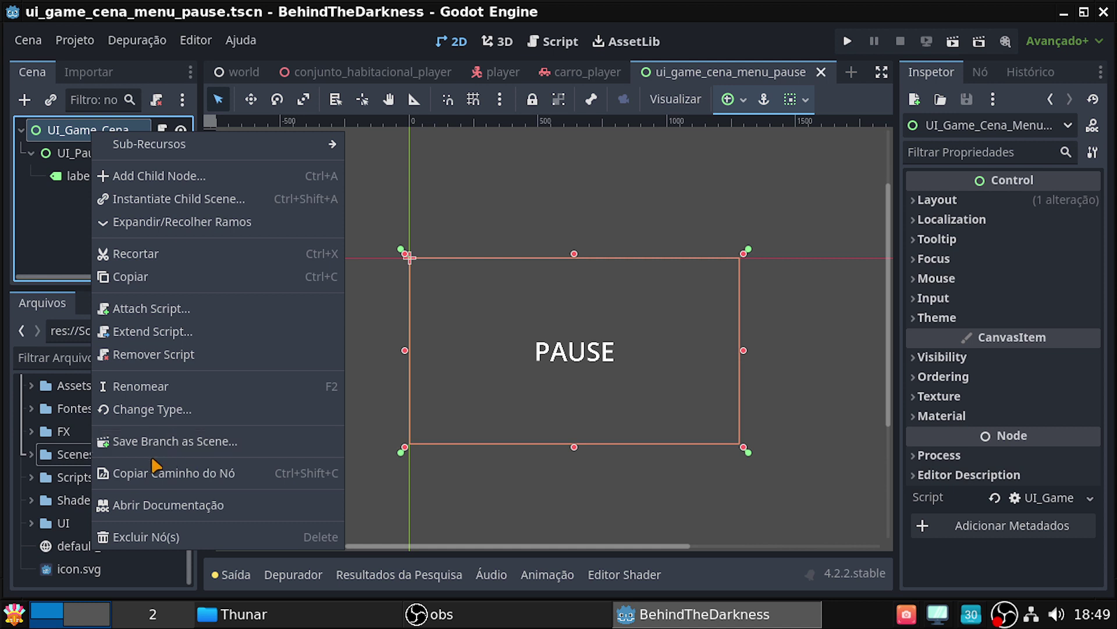
pyautogui.click(58, 459)
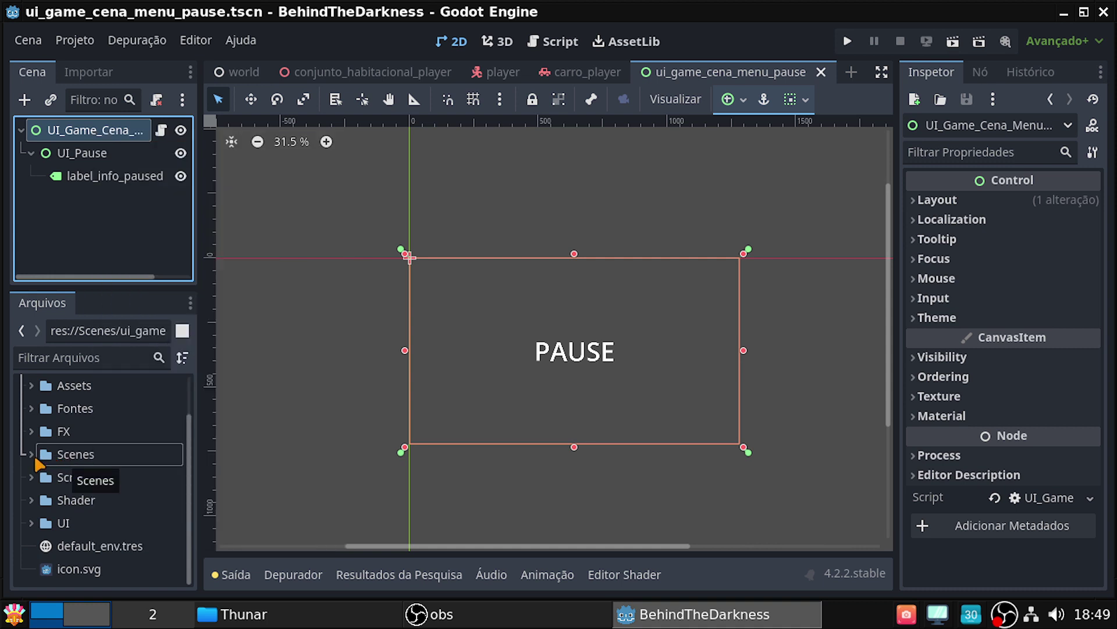
# Expand the Scenes folder in FileSystem and scroll down to ui_game_cena_menu_pause.tscn
pyautogui.click(31, 455)
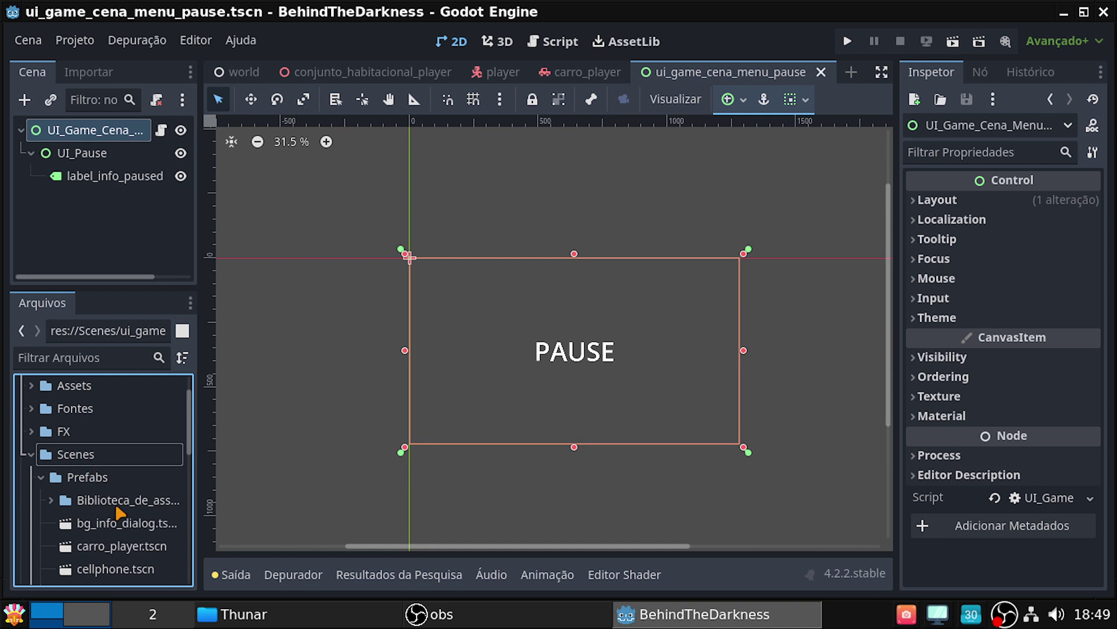
pyautogui.scroll(-4, 142, 511)
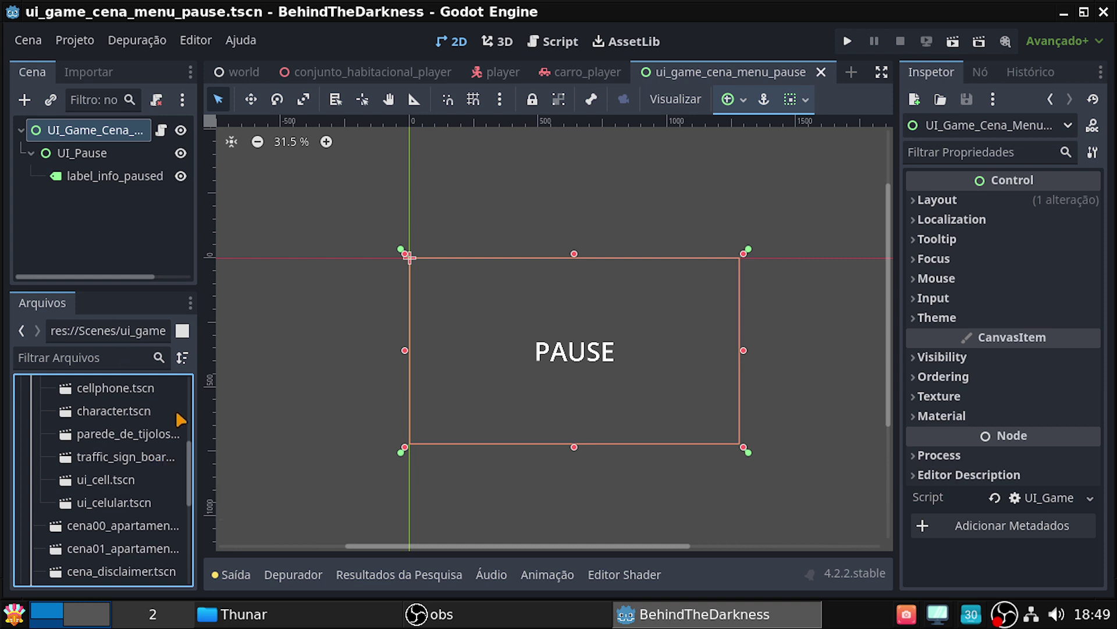
pyautogui.scroll(-2, 122, 506)
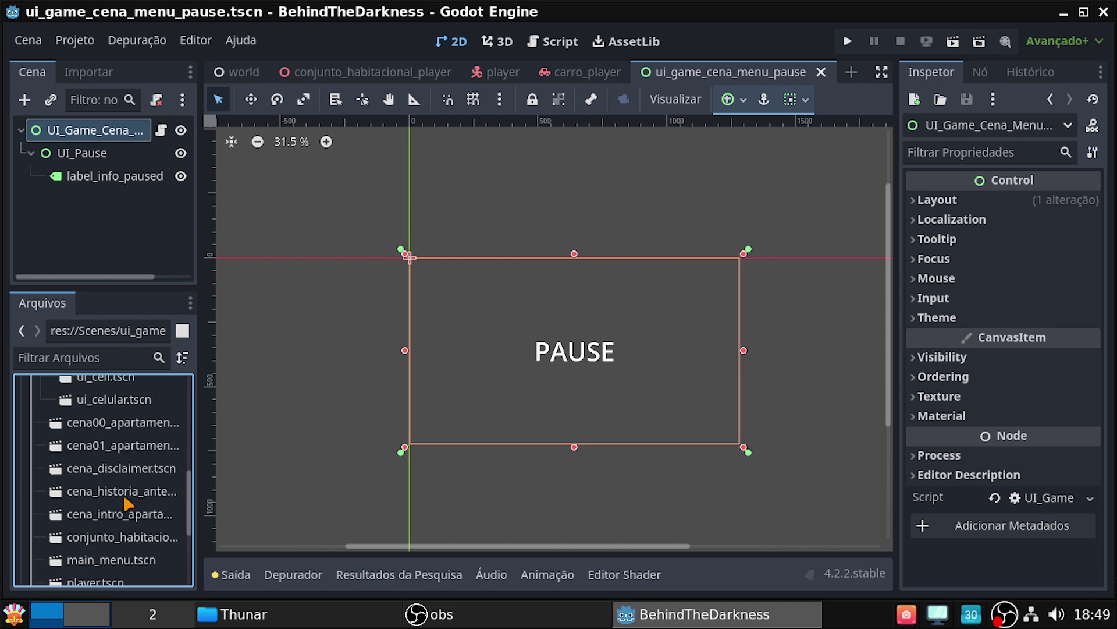
pyautogui.scroll(-2, 119, 515)
pyautogui.scroll(-1, 99, 559)
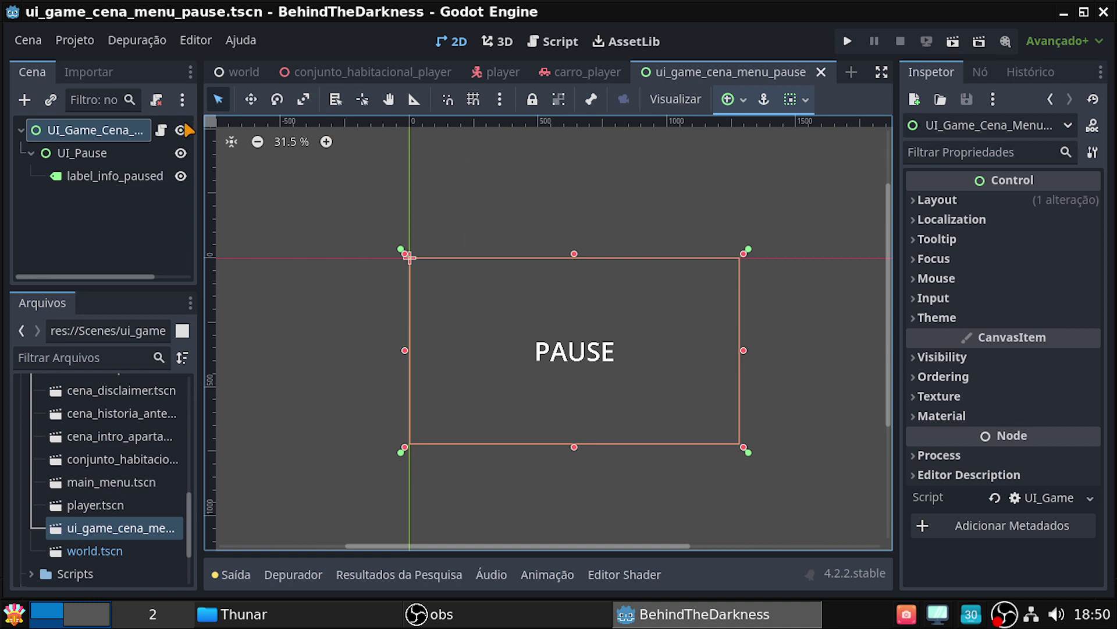
pyautogui.click(85, 46)
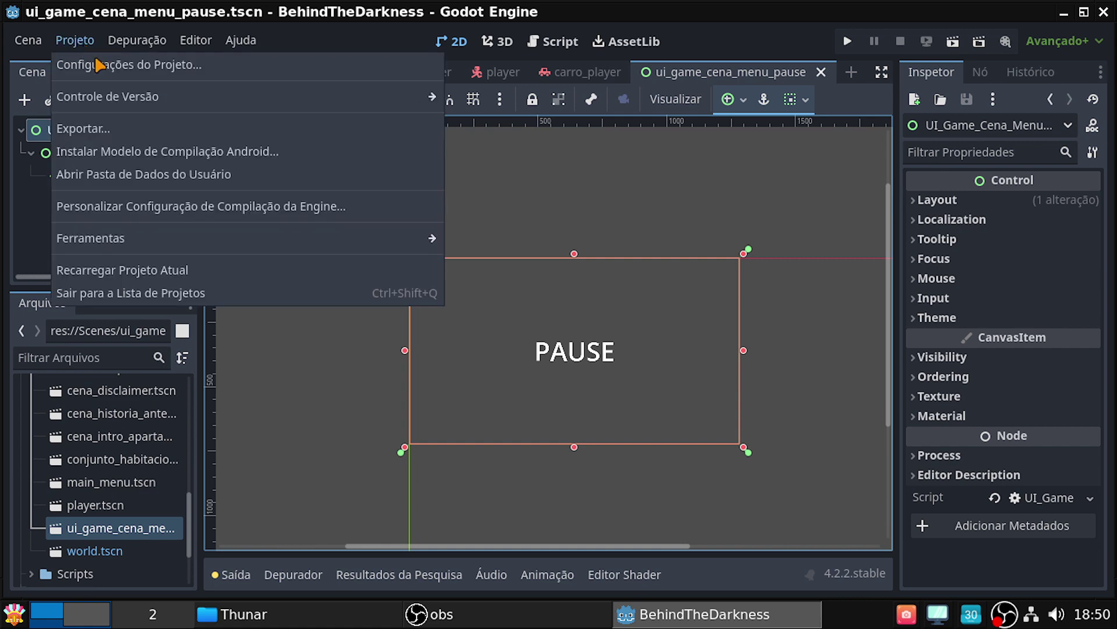
pyautogui.click(105, 67)
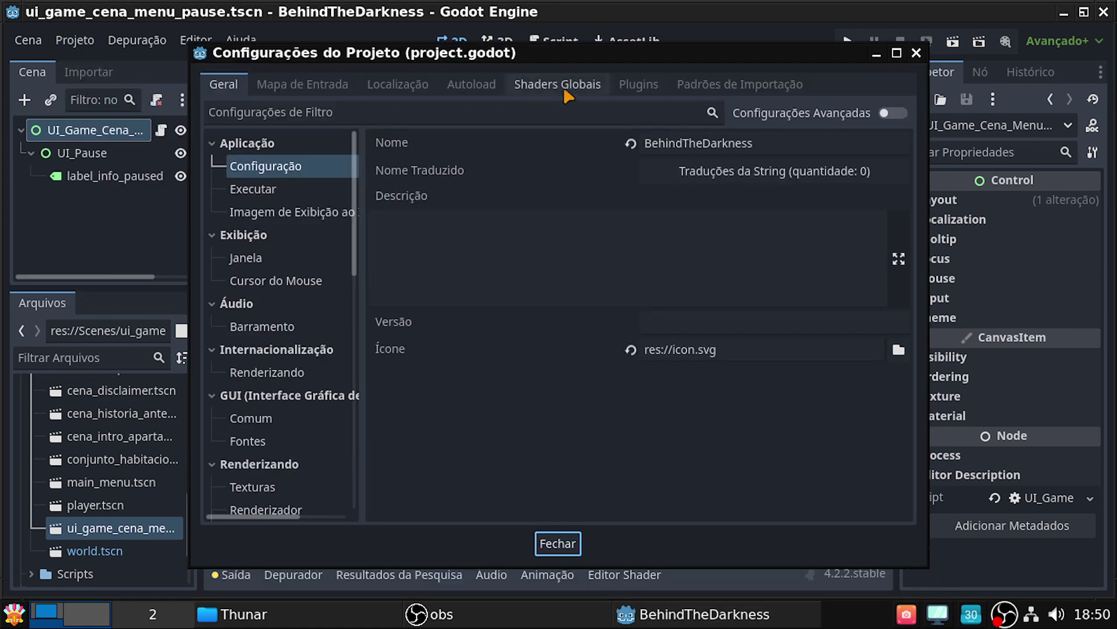
pyautogui.click(487, 86)
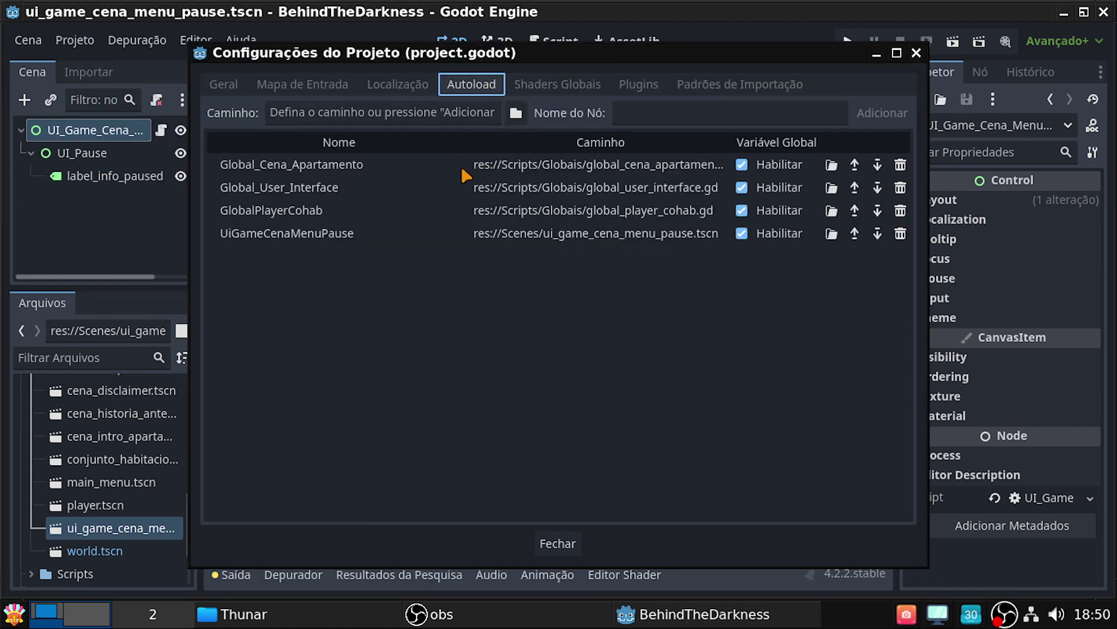
pyautogui.click(408, 235)
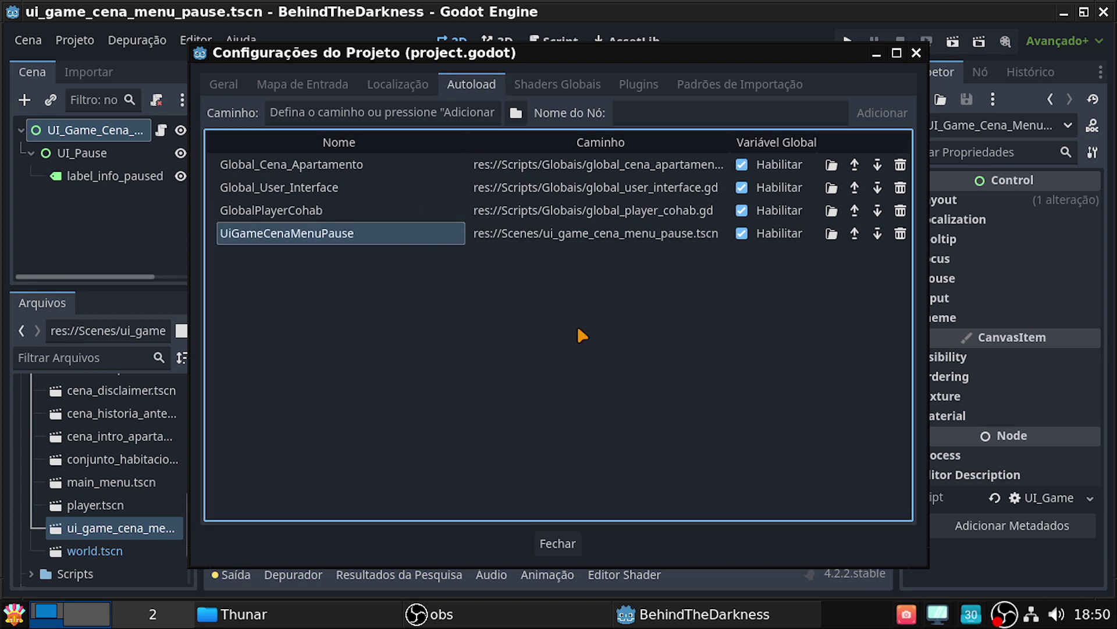
pyautogui.click(561, 541)
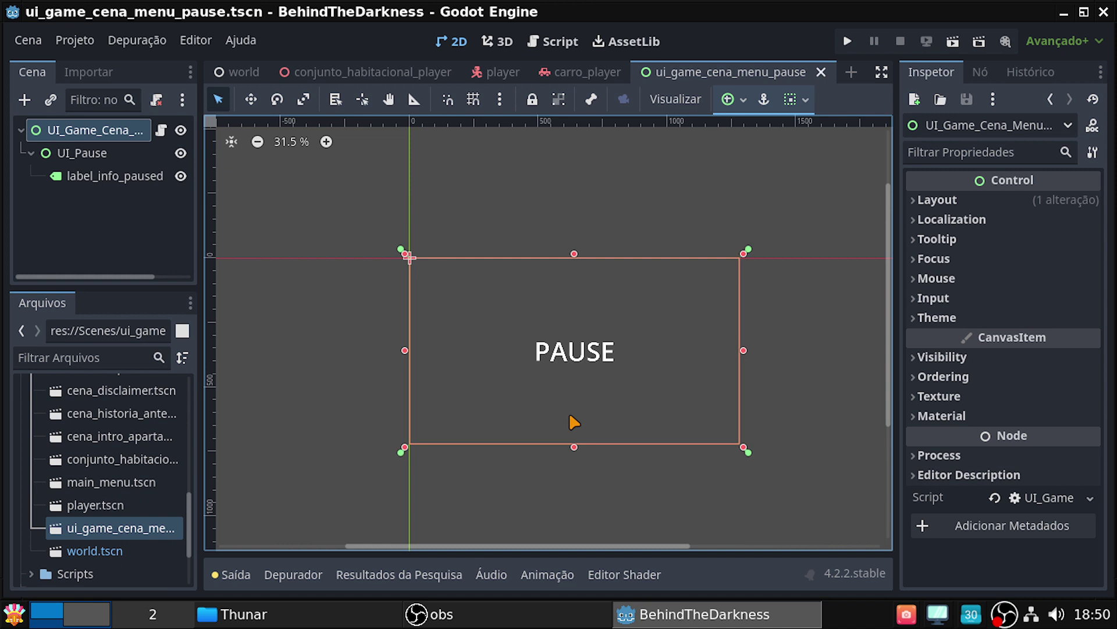
pyautogui.click(340, 69)
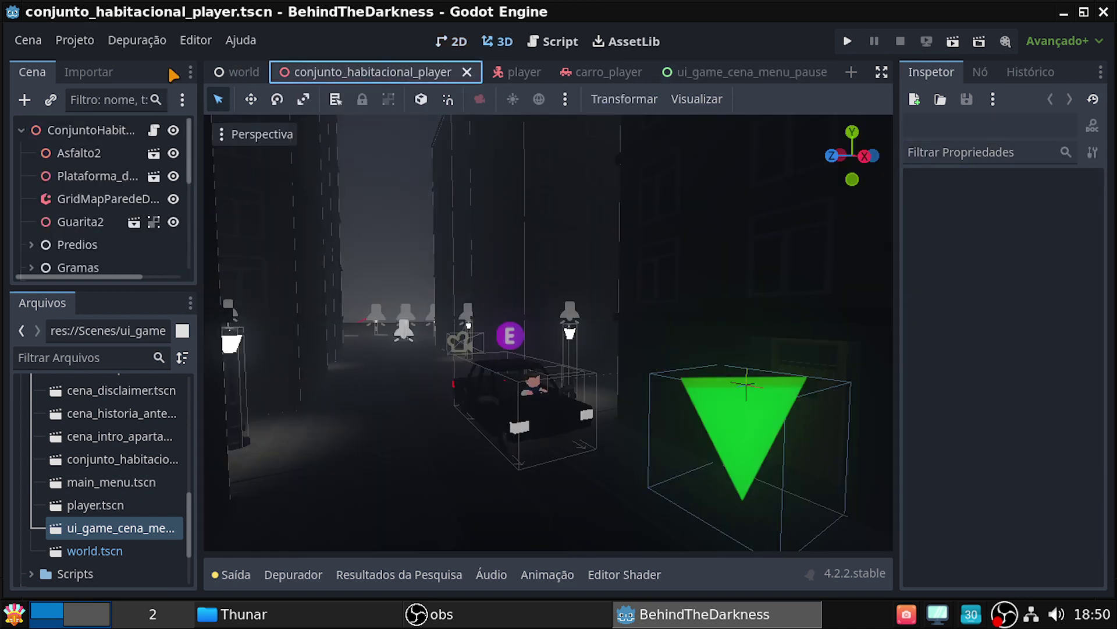
pyautogui.click(22, 129)
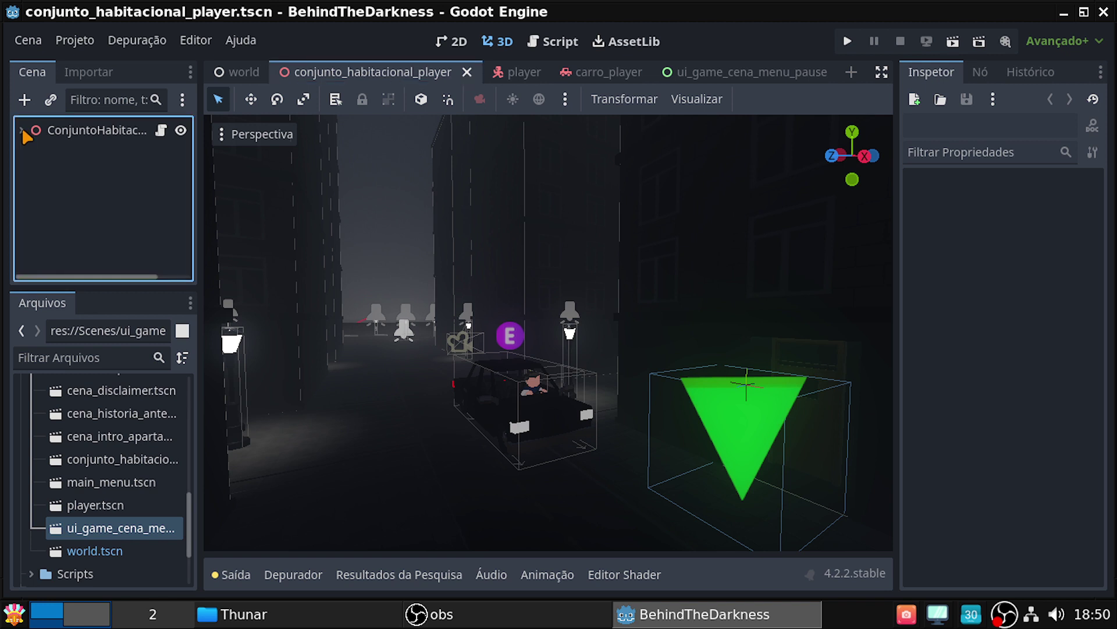
pyautogui.click(22, 130)
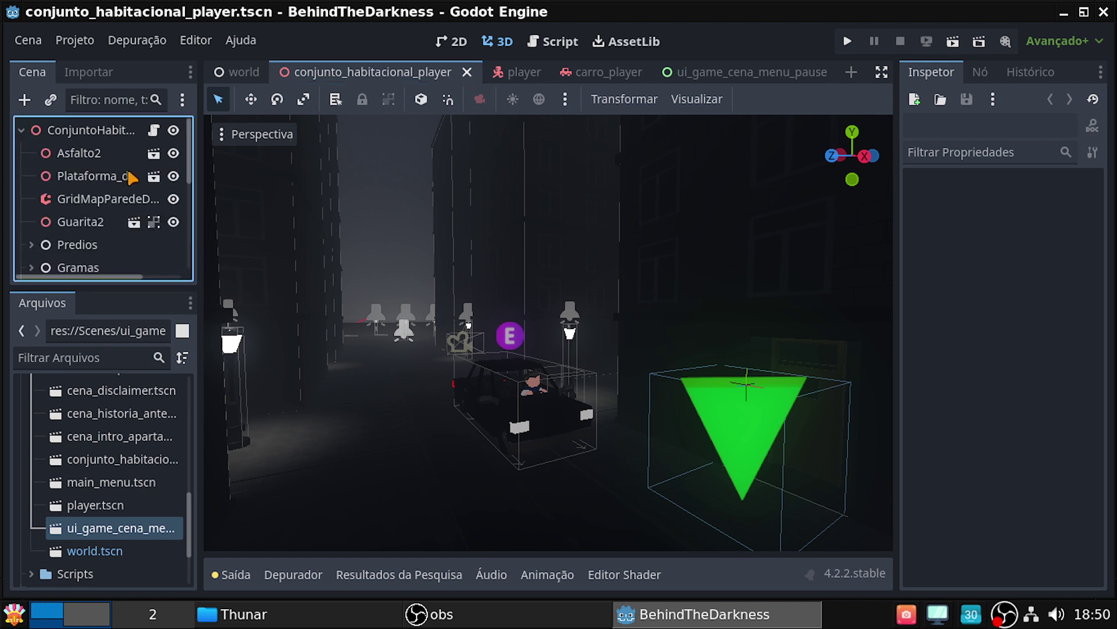
pyautogui.scroll(-3, 134, 166)
pyautogui.scroll(-3, 134, 162)
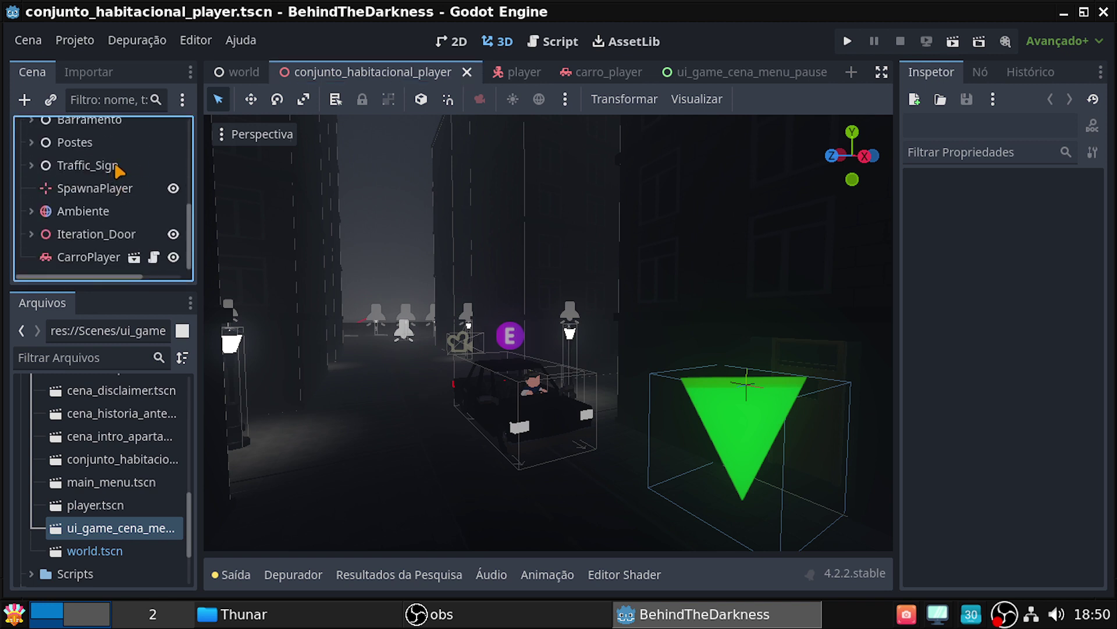
pyautogui.scroll(1, 119, 169)
pyautogui.click(236, 72)
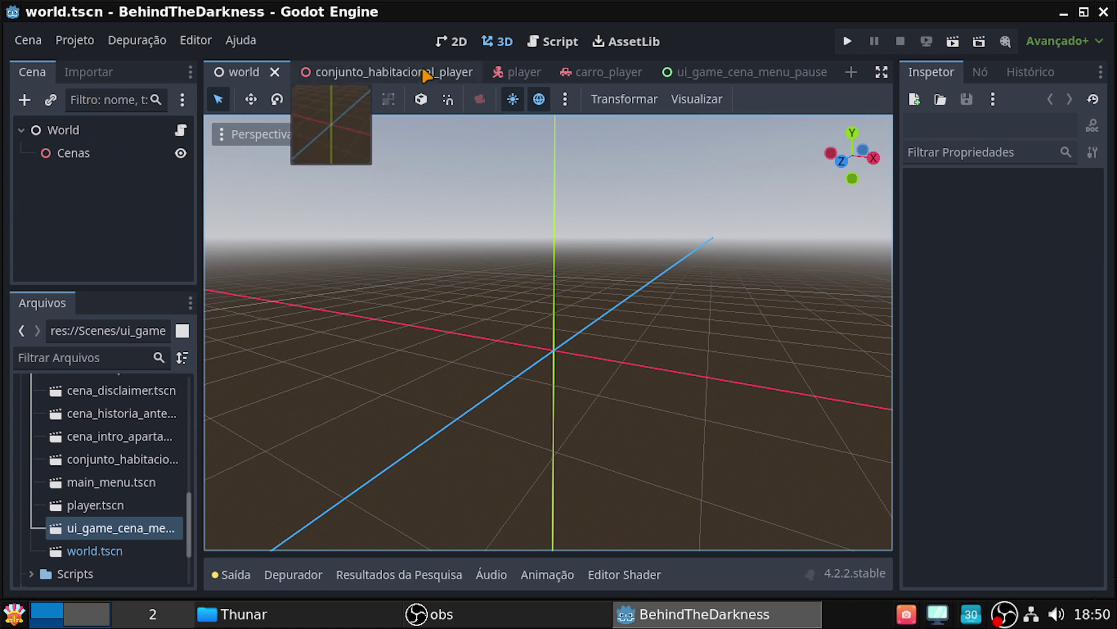
pyautogui.click(761, 66)
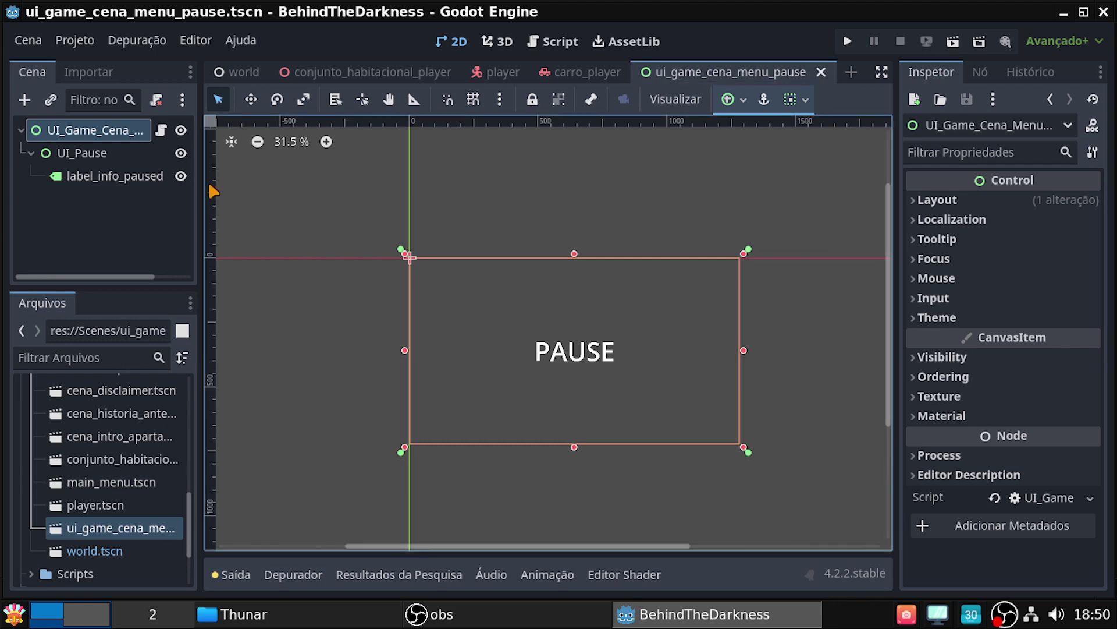
# Check the PAUSE label's node options without choosing one, then select the root UI_Game_Cena_Menu_Pause node
pyautogui.click(158, 180)
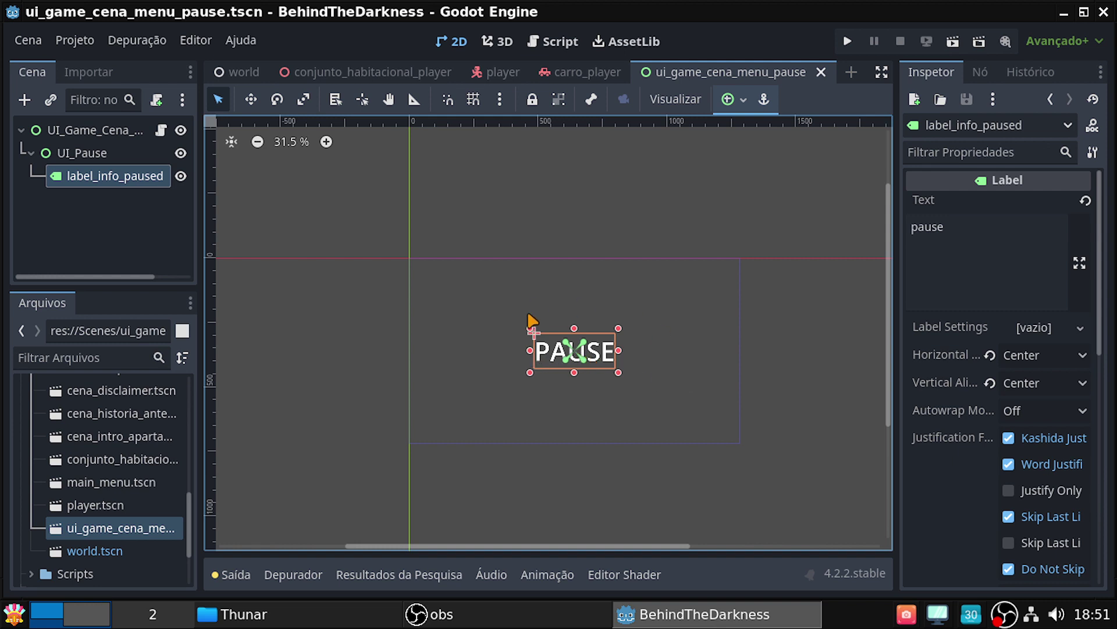
pyautogui.rightClick(130, 179)
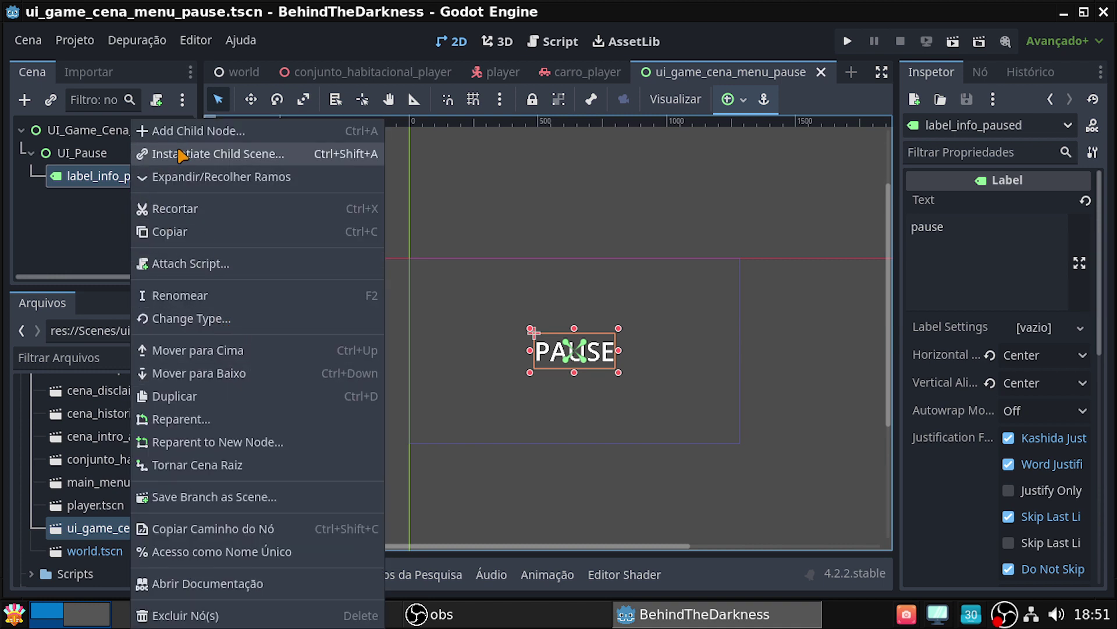
pyautogui.click(50, 197)
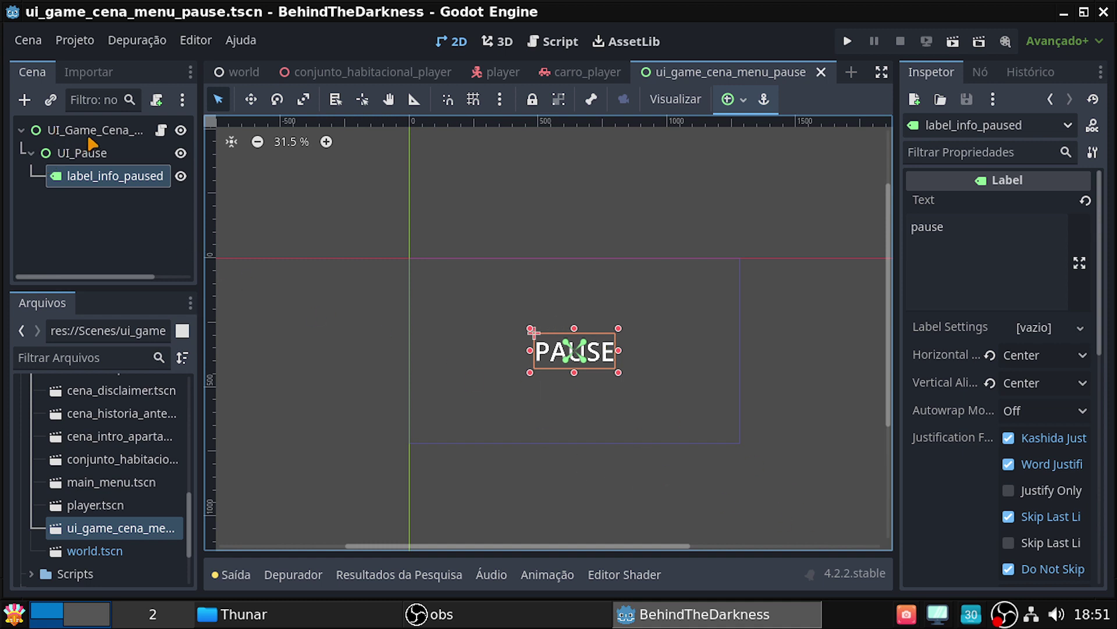
pyautogui.click(92, 134)
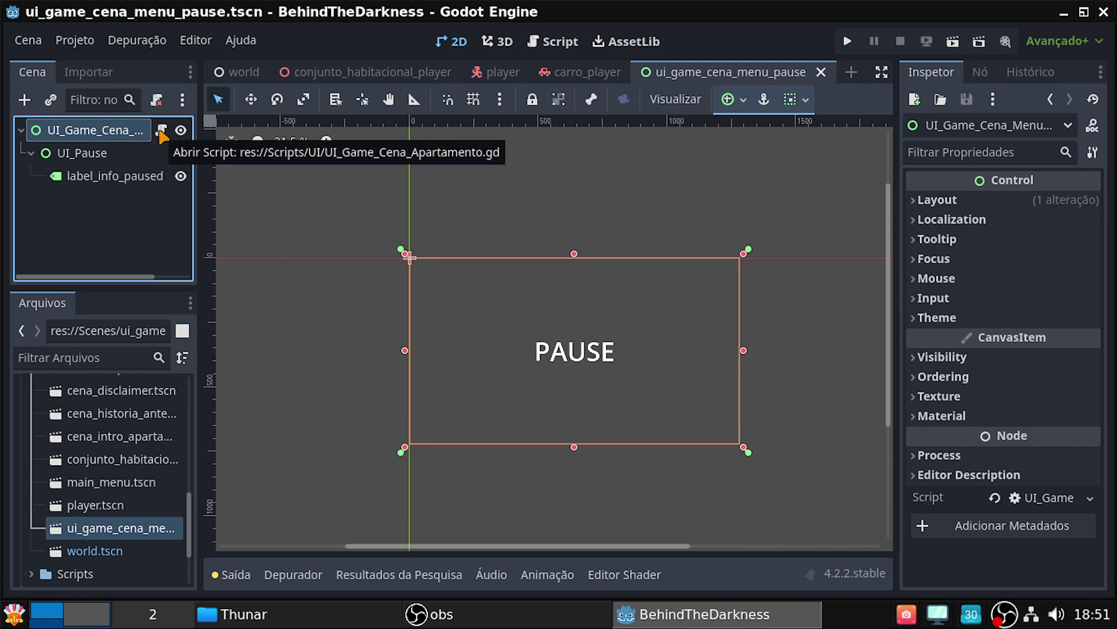
# Open the root node's script and review its ui_cancel, mouse mode and time_scale code
pyautogui.click(160, 132)
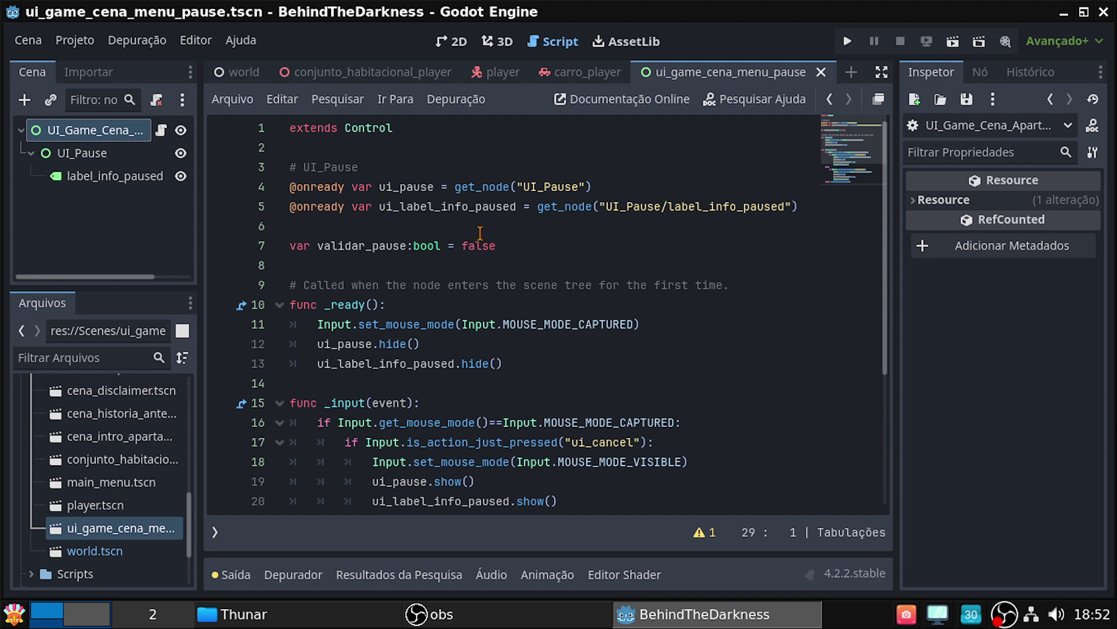
pyautogui.scroll(-1, 512, 250)
pyautogui.scroll(1, 510, 245)
pyautogui.scroll(-3, 351, 255)
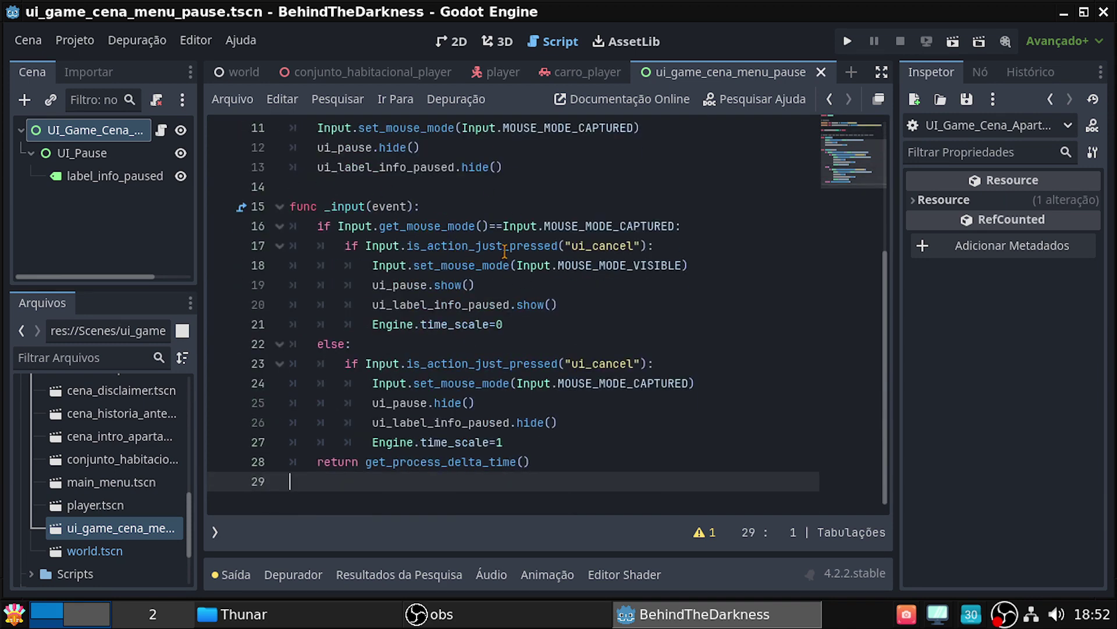
pyautogui.scroll(3, 505, 251)
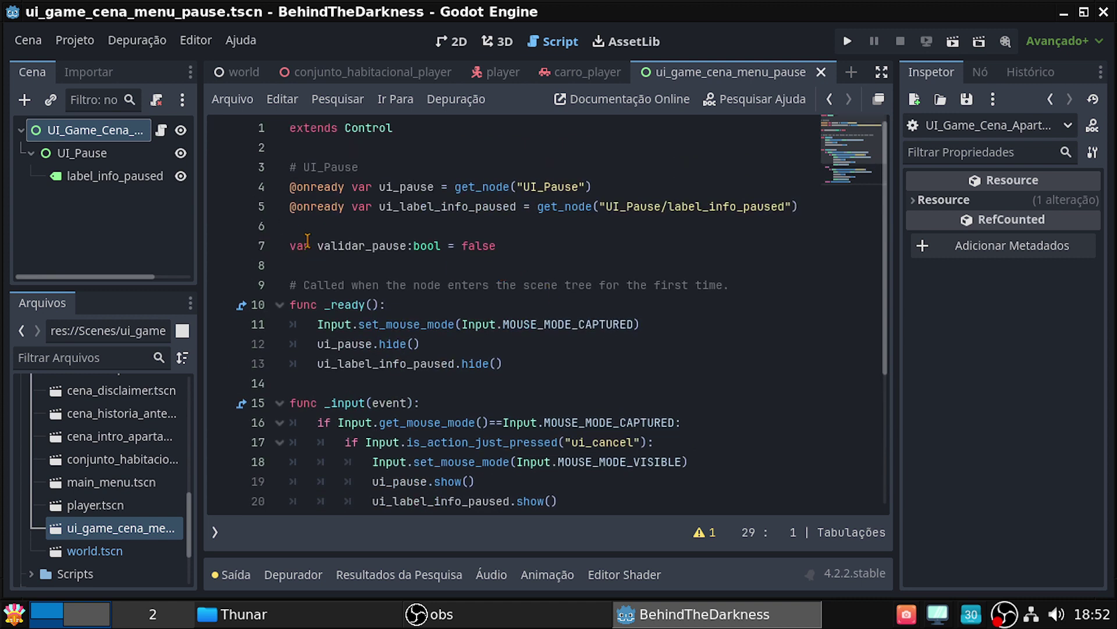
# Delete the 'var validar_pause:bool = false' line and its leftover blank line
pyautogui.moveTo(305, 226); pyautogui.dragTo(559, 254)
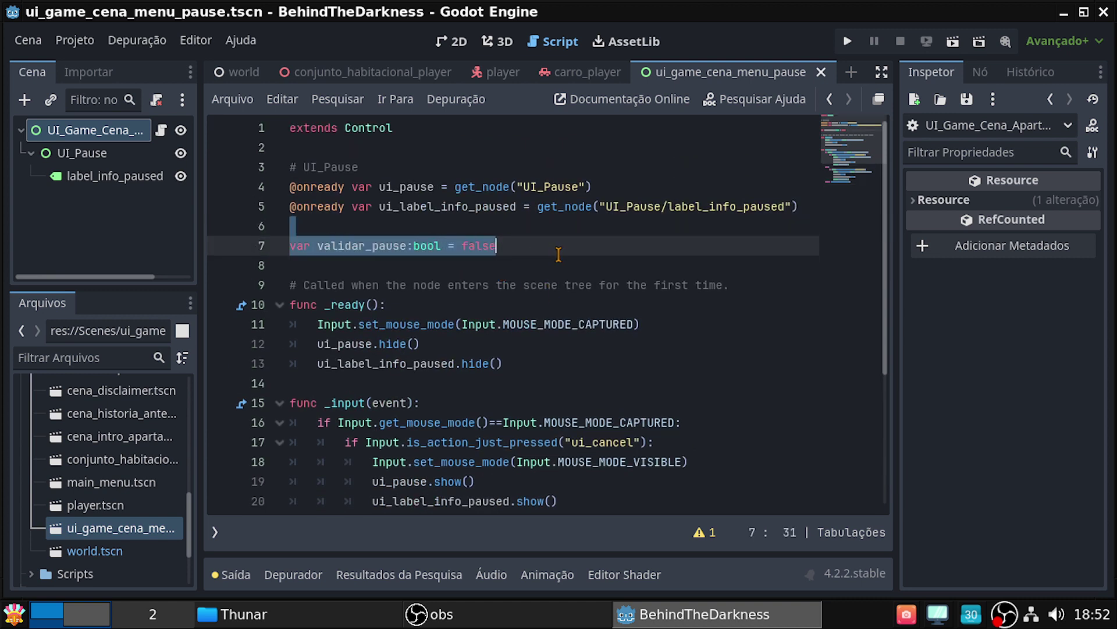
pyautogui.press('BackSpace')
pyautogui.press('Delete')
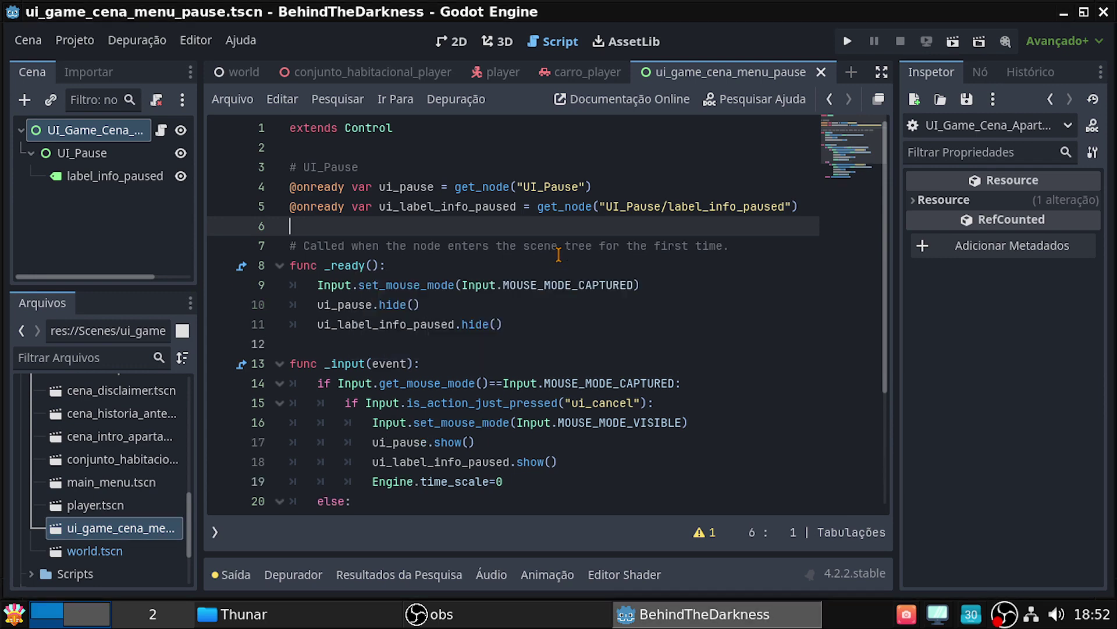
pyautogui.scroll(-2, 608, 182)
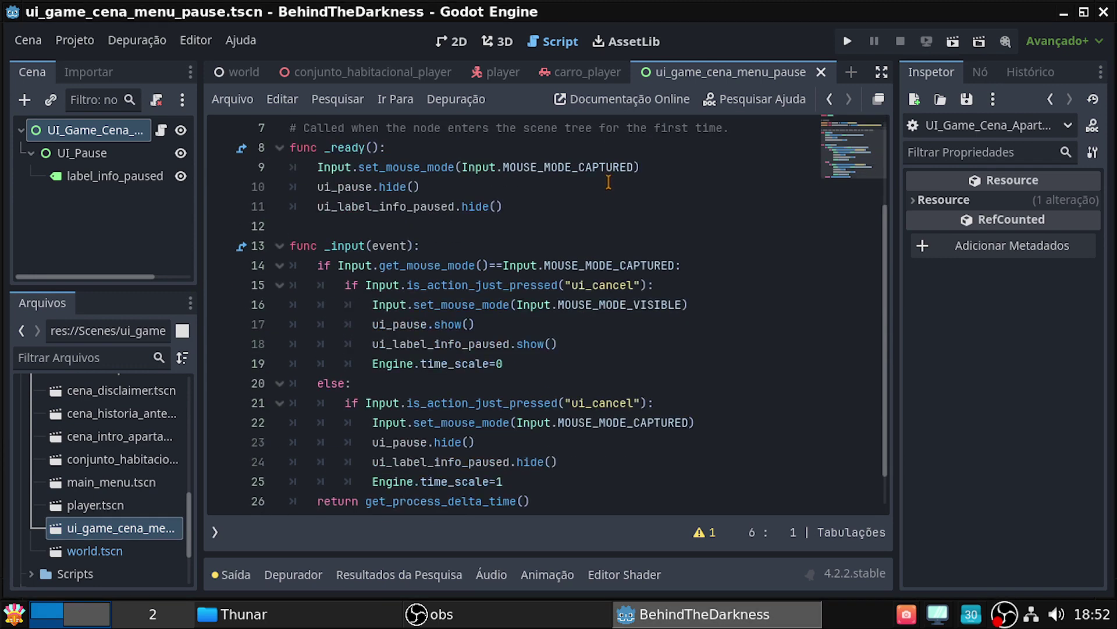
pyautogui.scroll(-1, 622, 210)
pyautogui.scroll(2, 634, 221)
pyautogui.scroll(1, 634, 221)
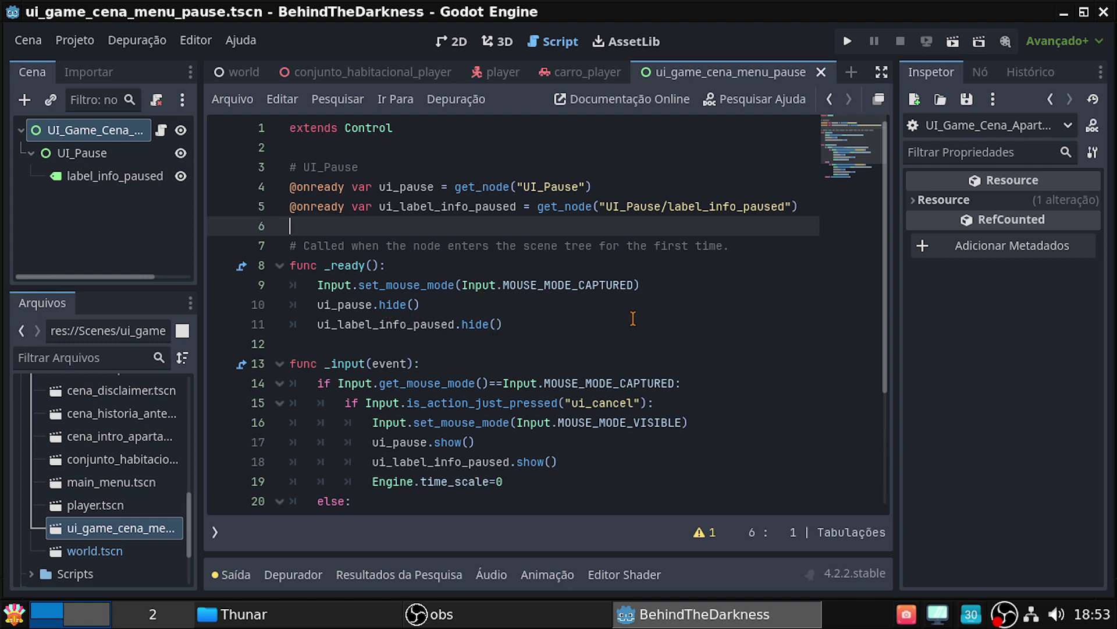
pyautogui.scroll(-1, 654, 325)
pyautogui.scroll(-1, 655, 326)
pyautogui.scroll(-1, 656, 392)
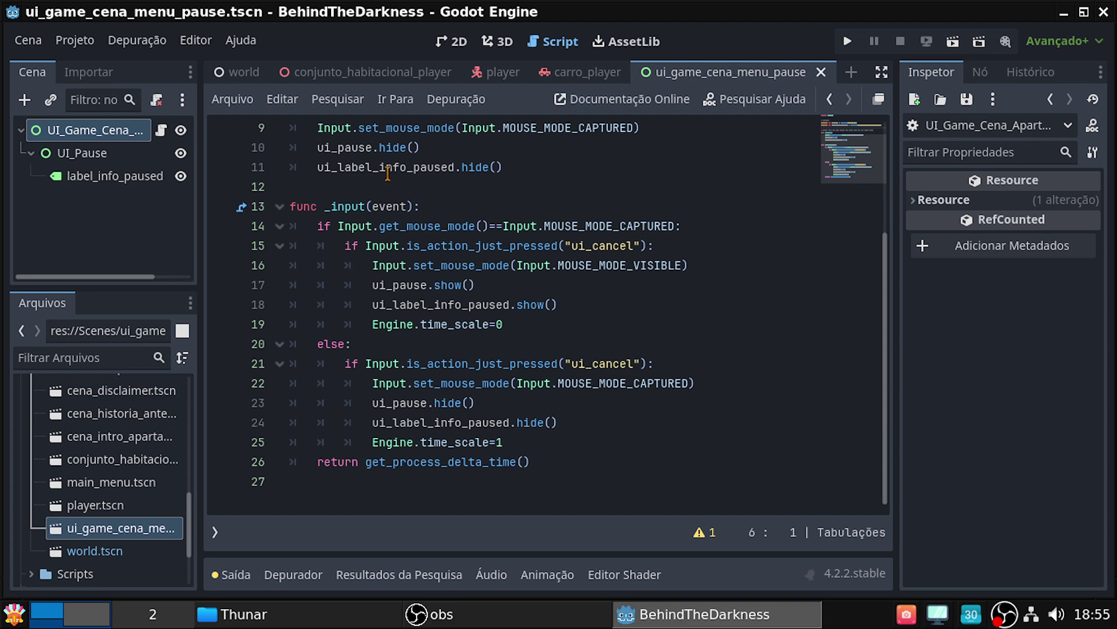
pyautogui.scroll(3, 547, 251)
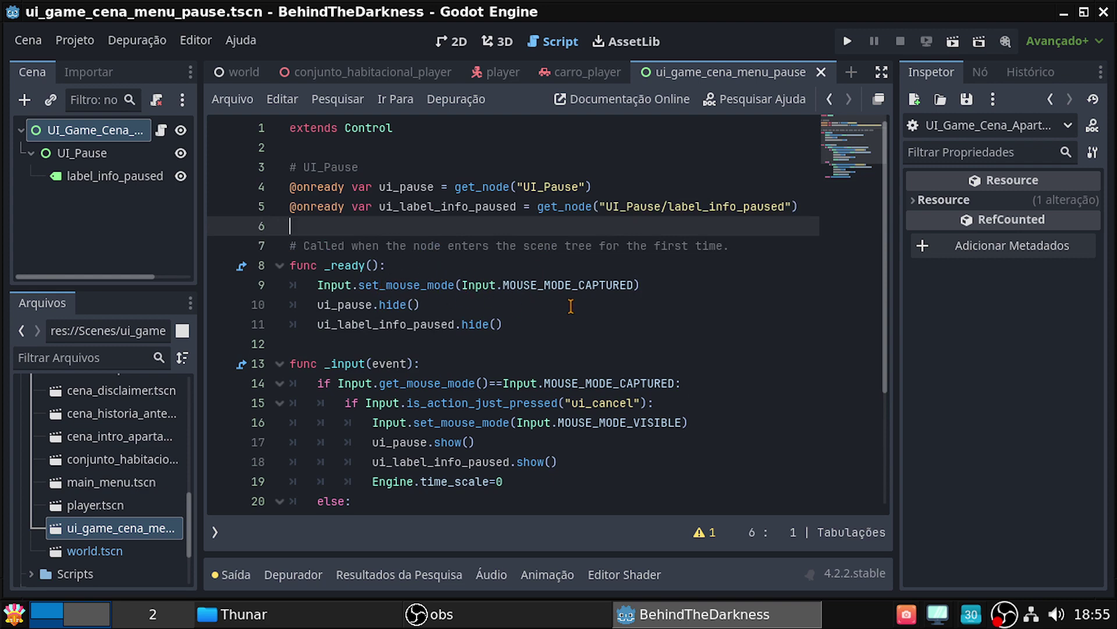
pyautogui.scroll(-3, 582, 309)
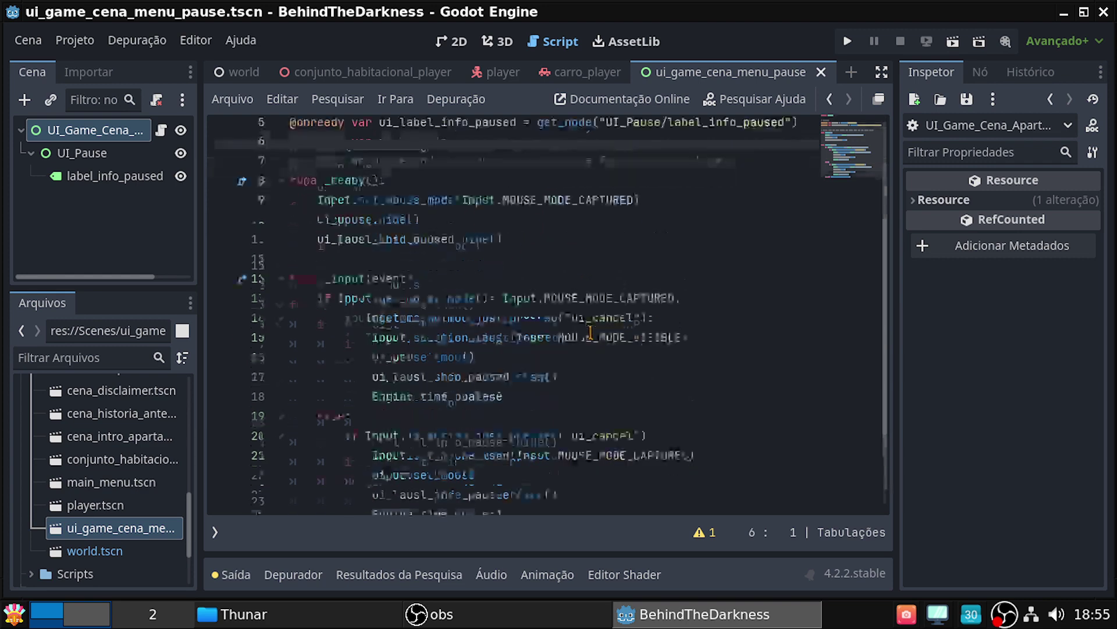
pyautogui.scroll(3, 592, 330)
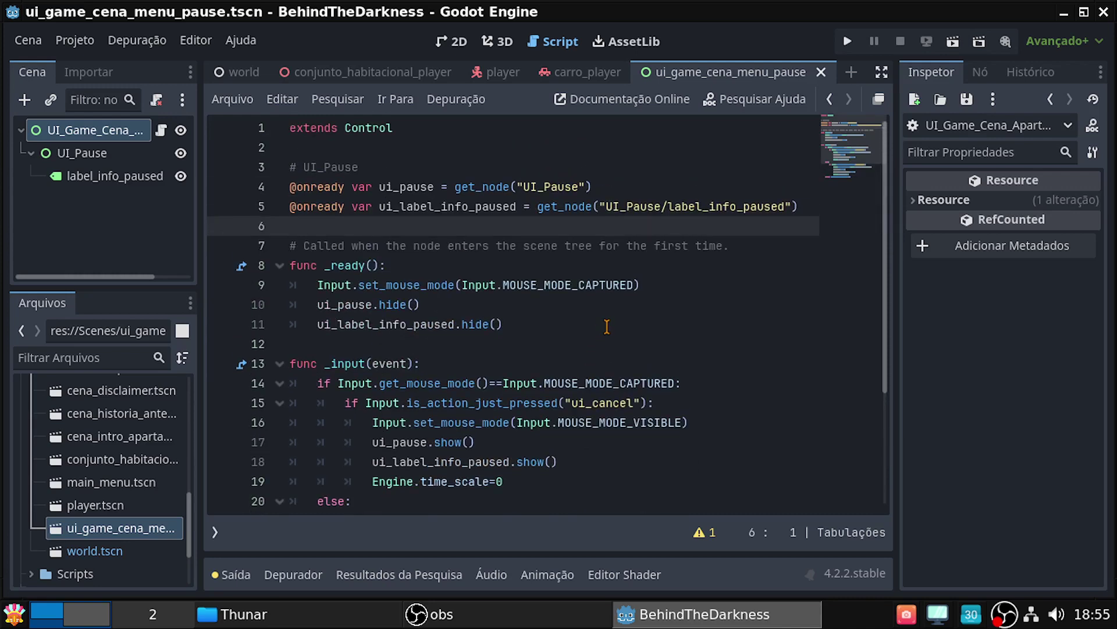
pyautogui.scroll(-1, 608, 327)
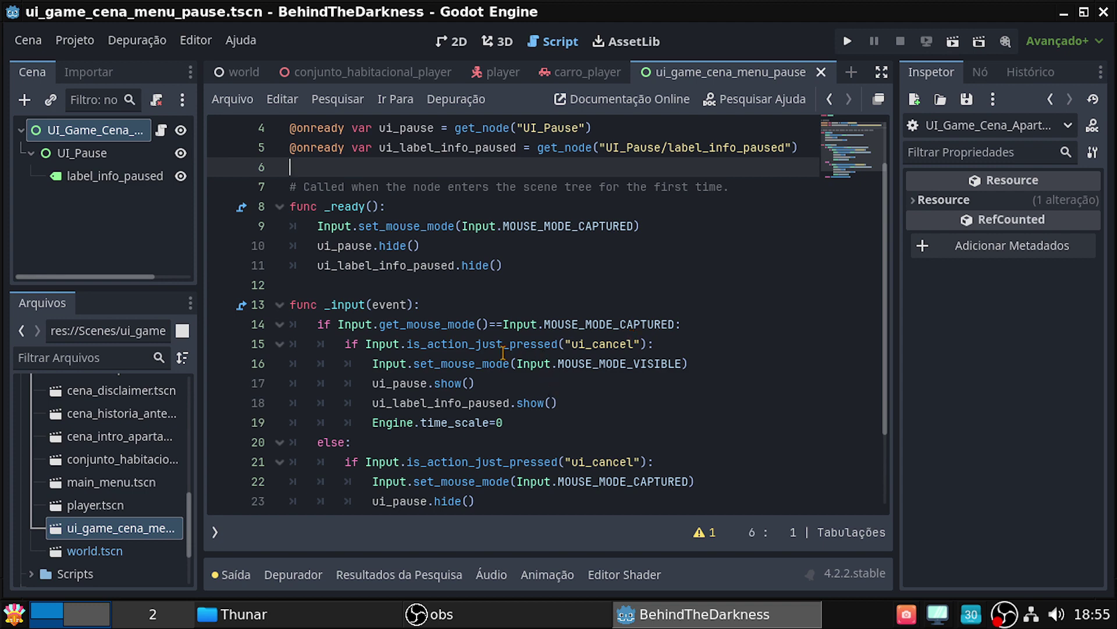
pyautogui.click(524, 306)
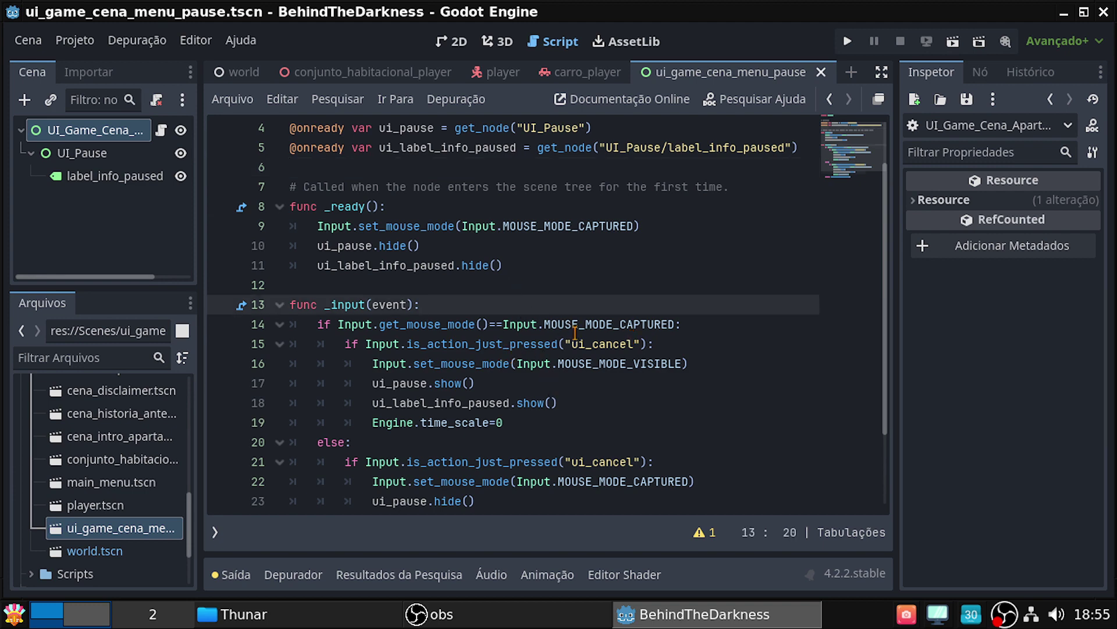
pyautogui.scroll(-2, 575, 333)
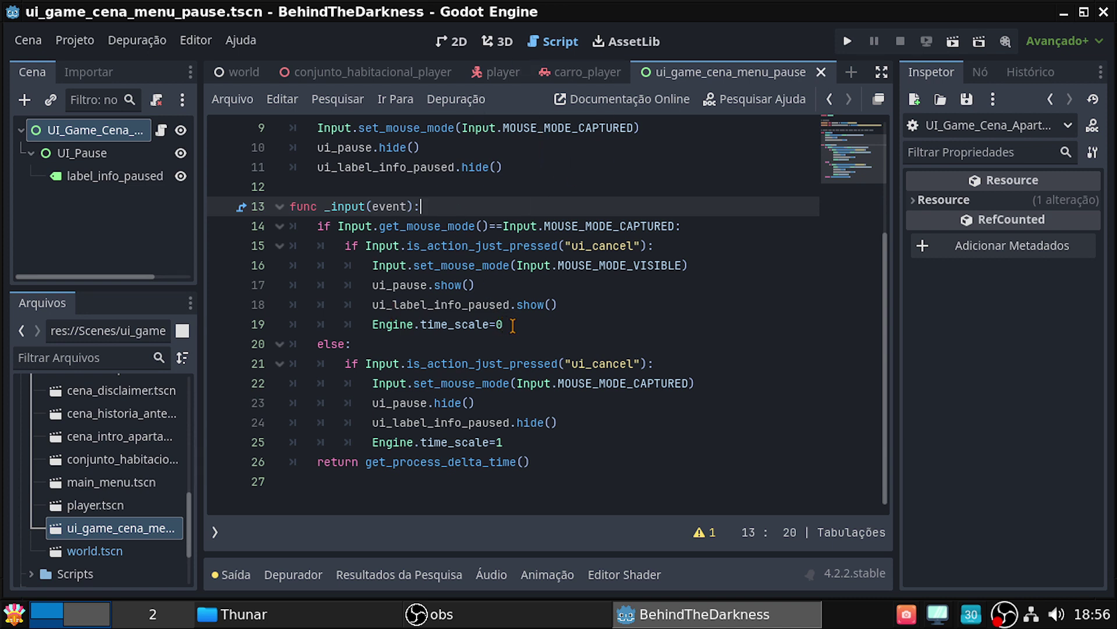
pyautogui.moveTo(550, 325); pyautogui.dragTo(426, 324)
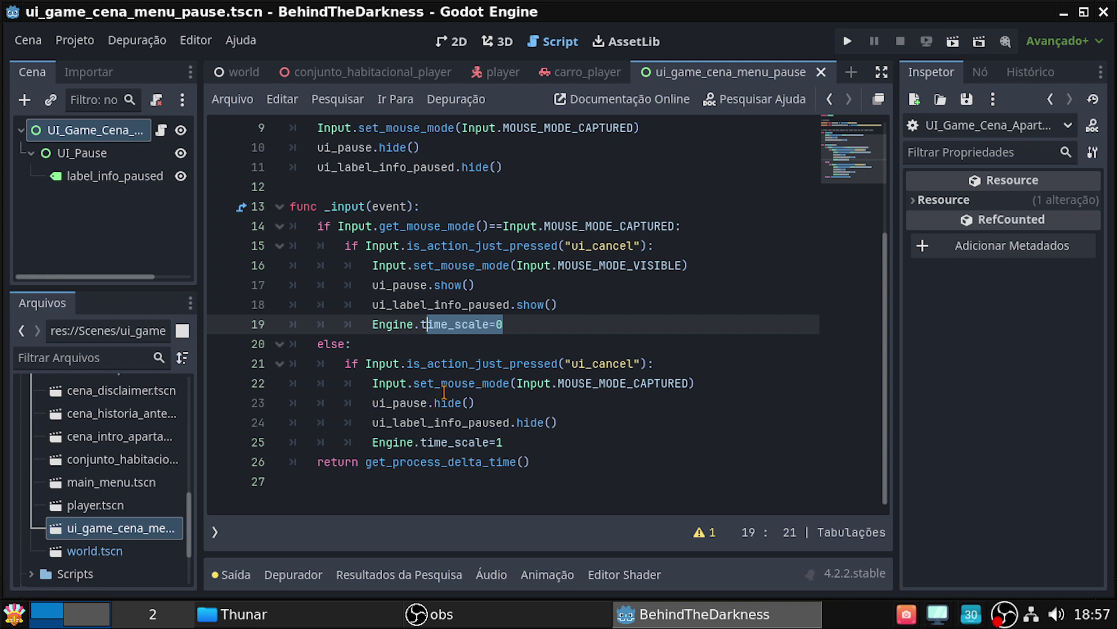
pyautogui.moveTo(367, 383)
pyautogui.mouseDown()
pyautogui.moveTo(656, 398)
pyautogui.moveTo(707, 383)
pyautogui.mouseUp()
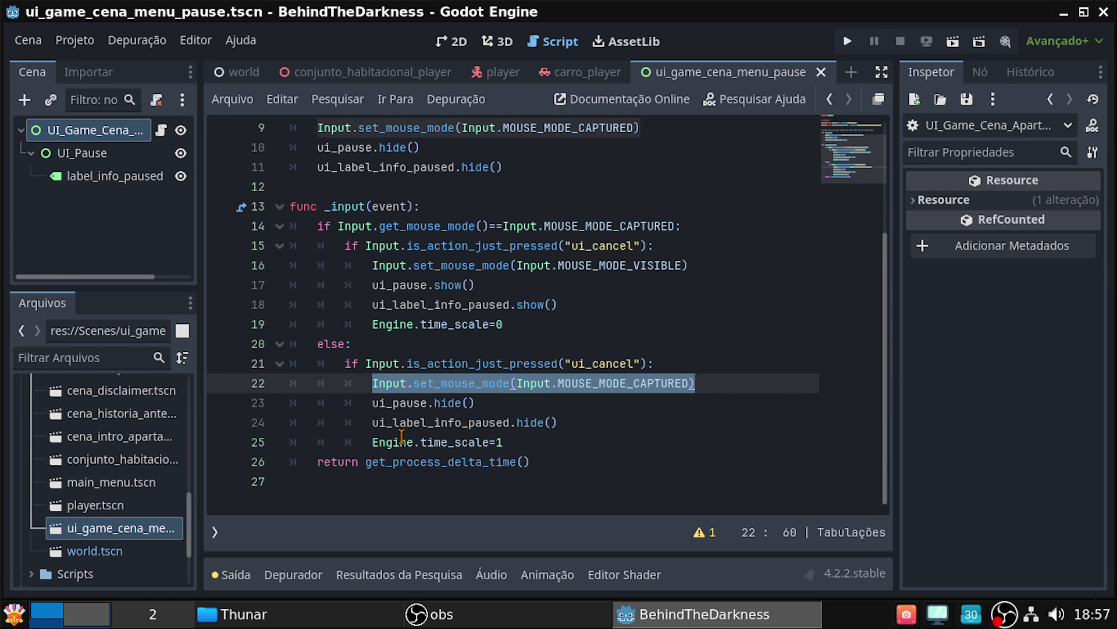
pyautogui.click(503, 443)
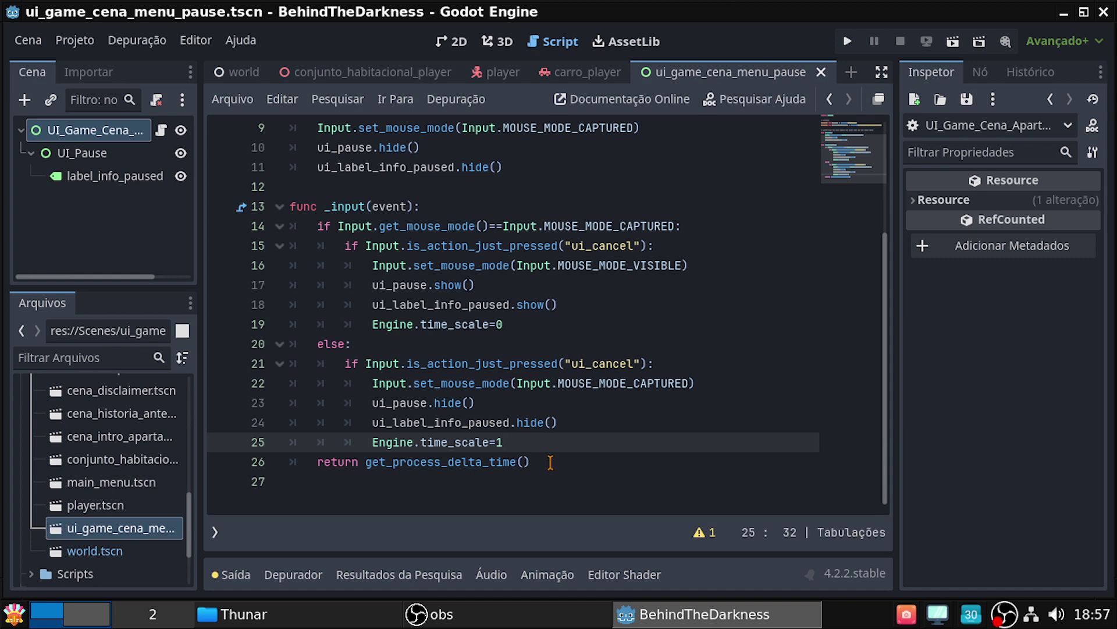
pyautogui.moveTo(504, 443); pyautogui.dragTo(287, 224)
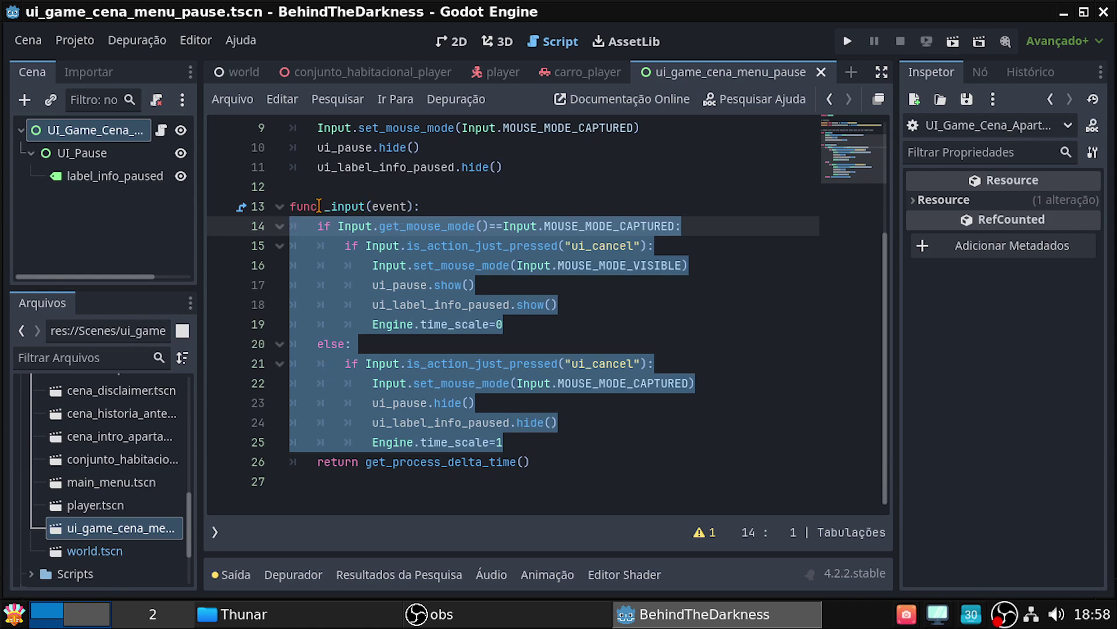
pyautogui.moveTo(324, 207); pyautogui.dragTo(431, 211)
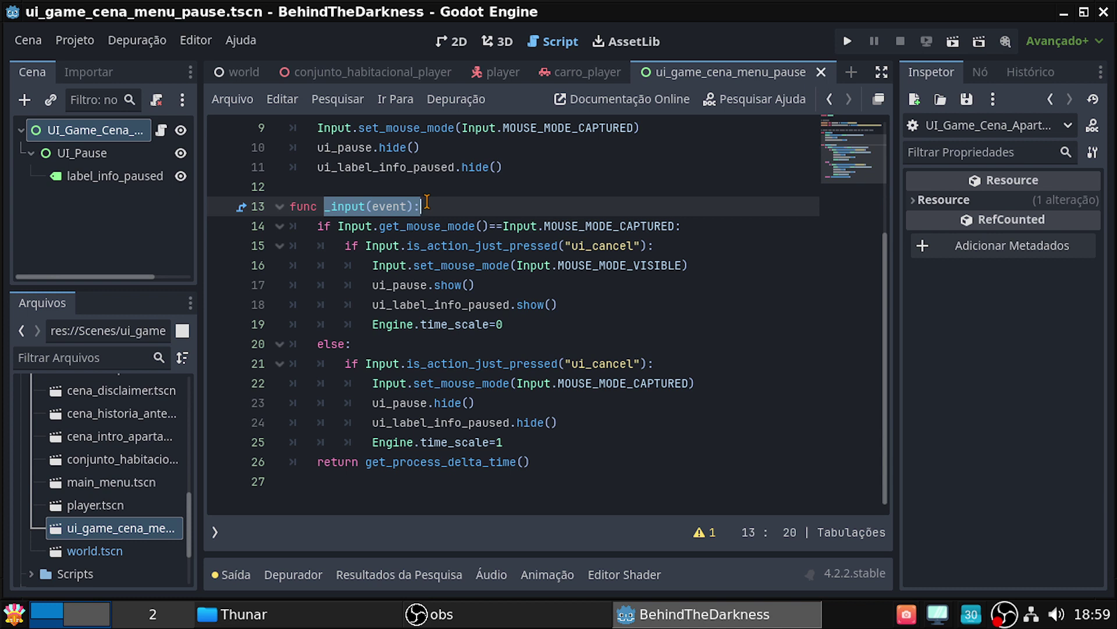
pyautogui.doubleClick(348, 206)
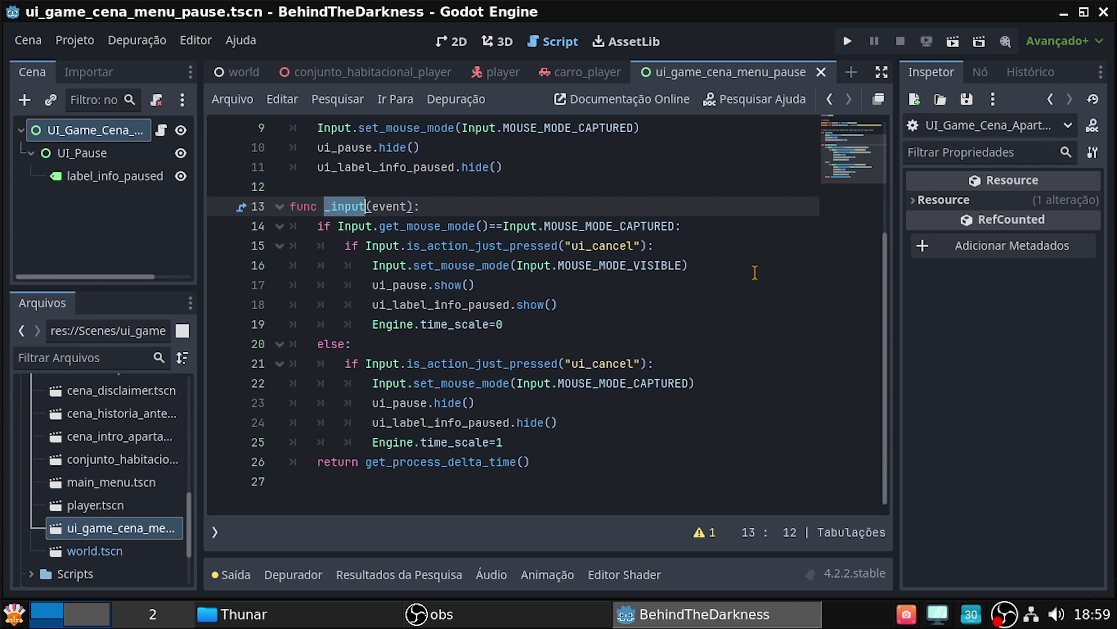
pyautogui.moveTo(676, 461)
pyautogui.mouseDown()
pyautogui.moveTo(366, 284)
pyautogui.moveTo(492, 206)
pyautogui.mouseUp()
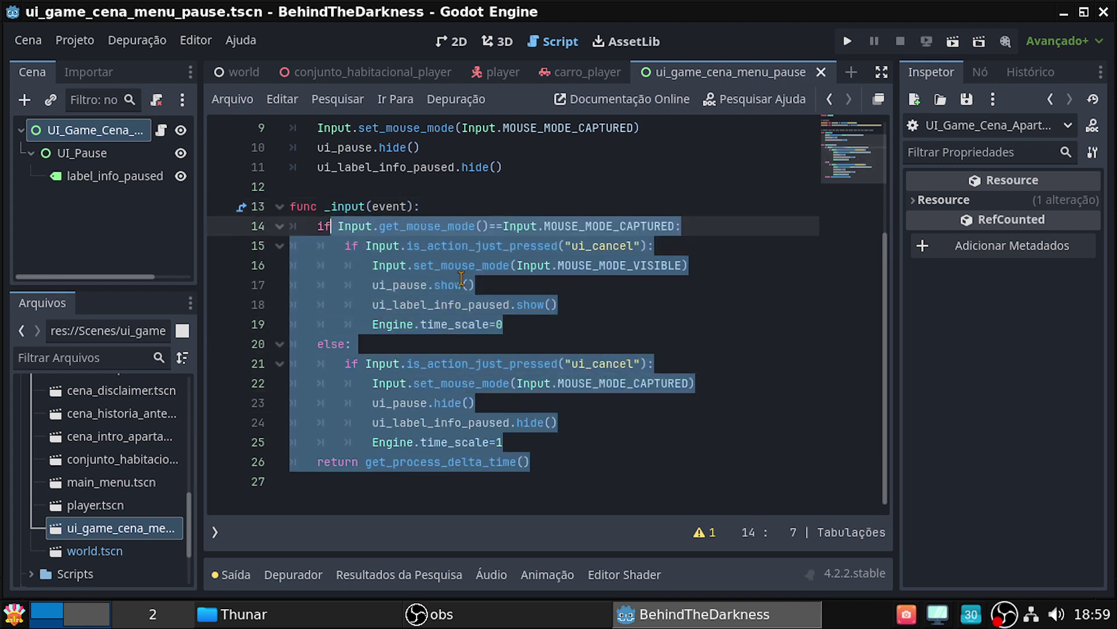
pyautogui.click(492, 206)
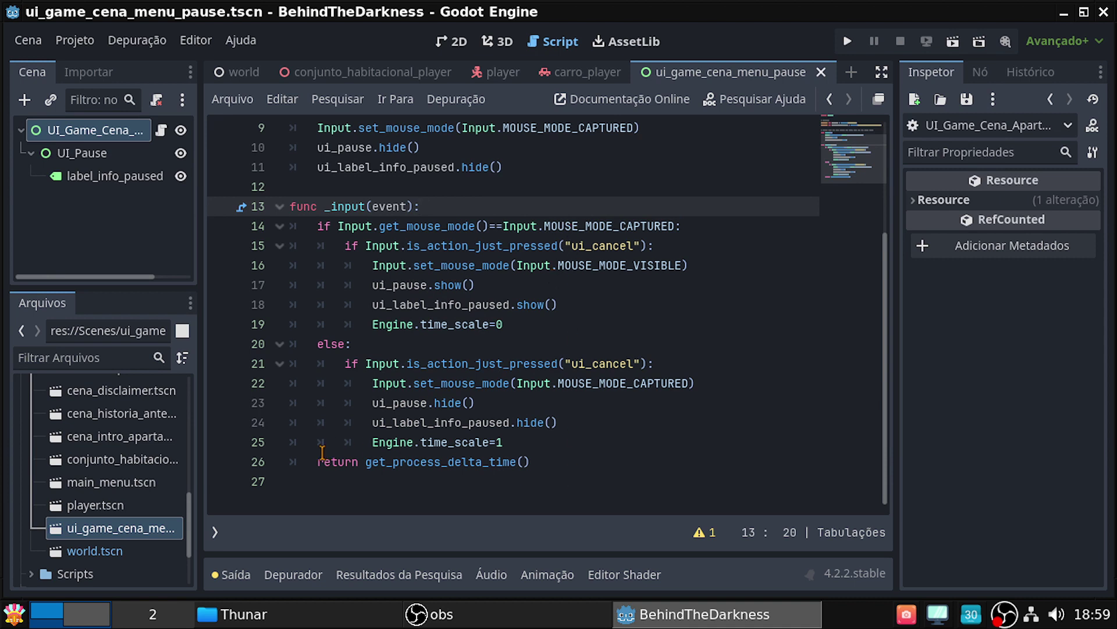
pyautogui.click(305, 461)
pyautogui.write('#')
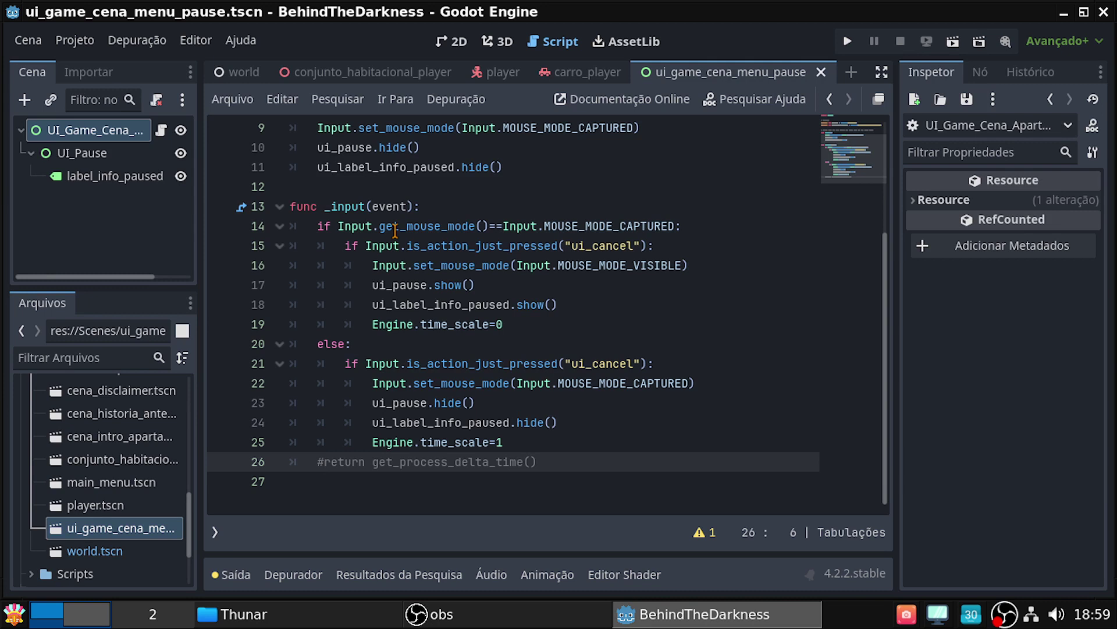
pyautogui.moveTo(571, 447); pyautogui.dragTo(384, 289)
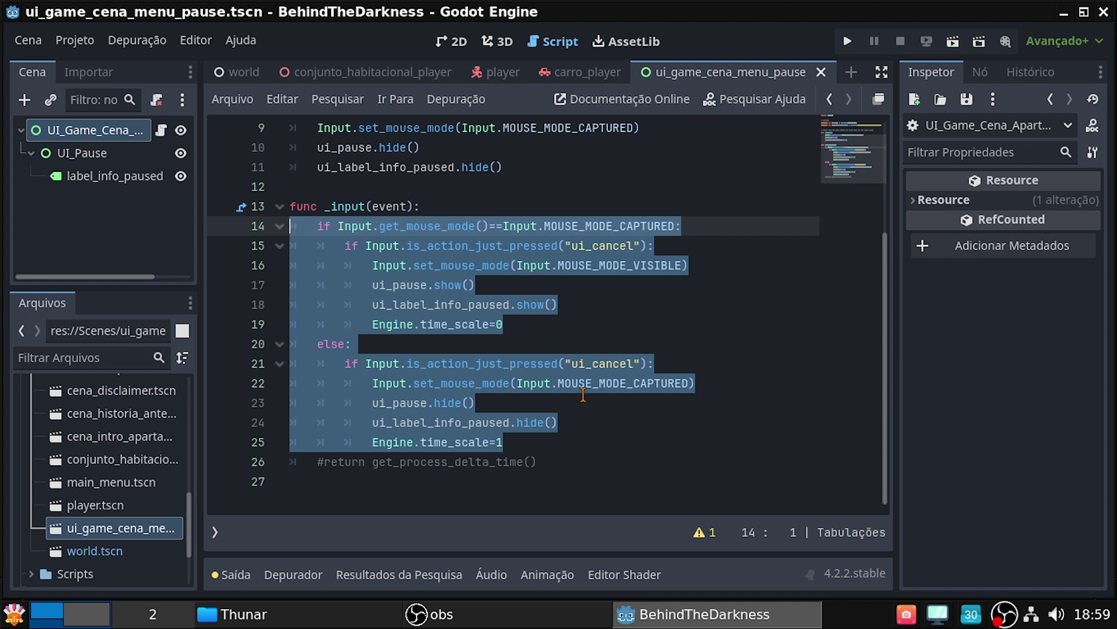
pyautogui.click(582, 438)
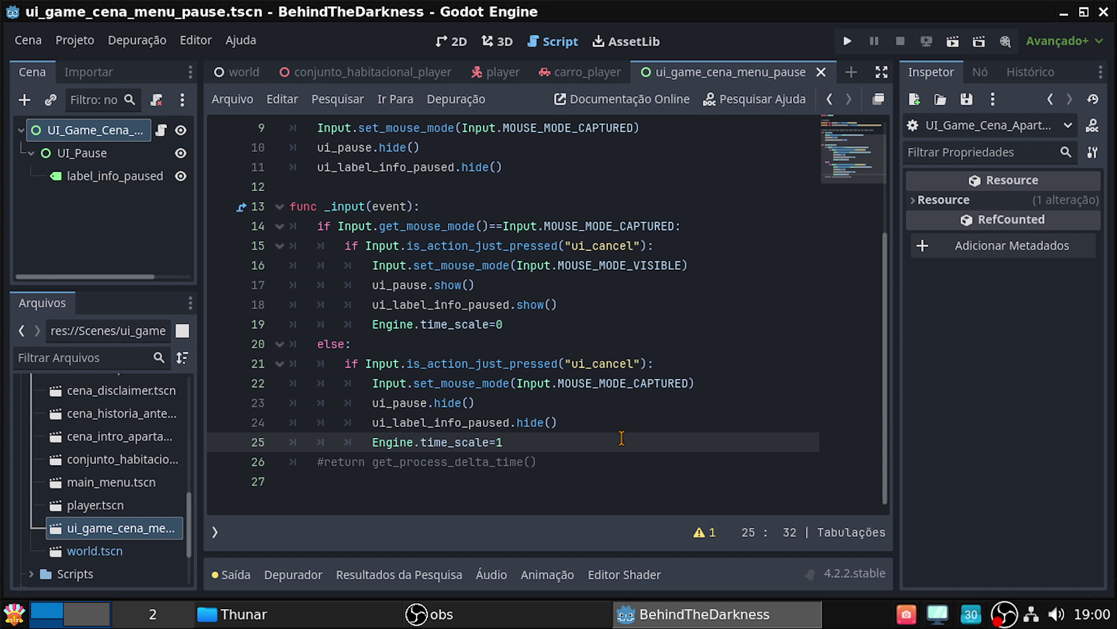
pyautogui.doubleClick(351, 206)
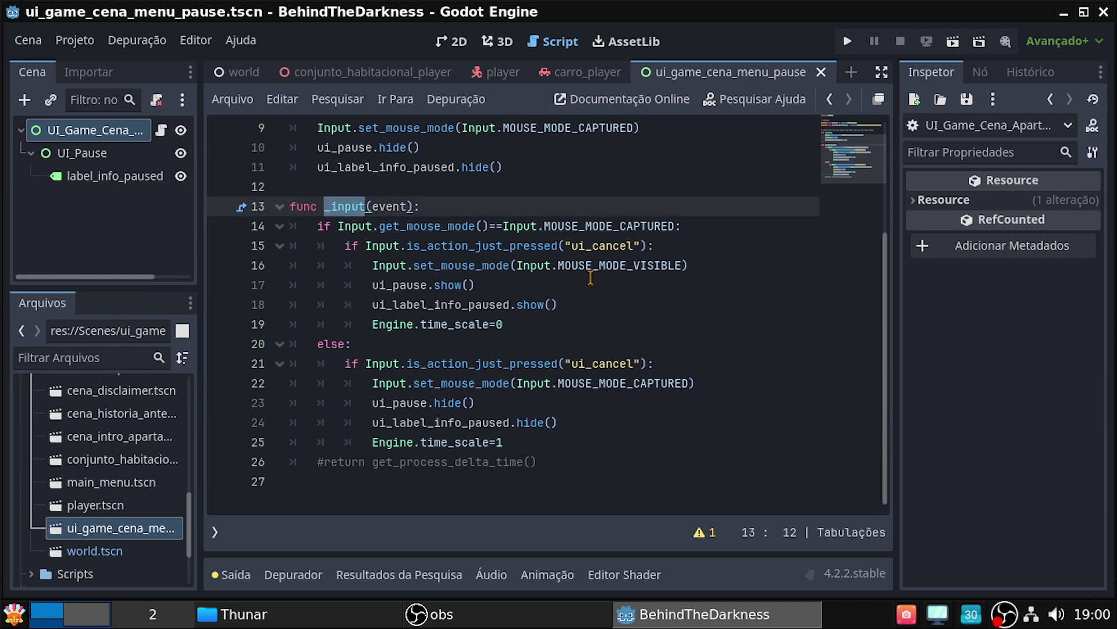
pyautogui.click(329, 462)
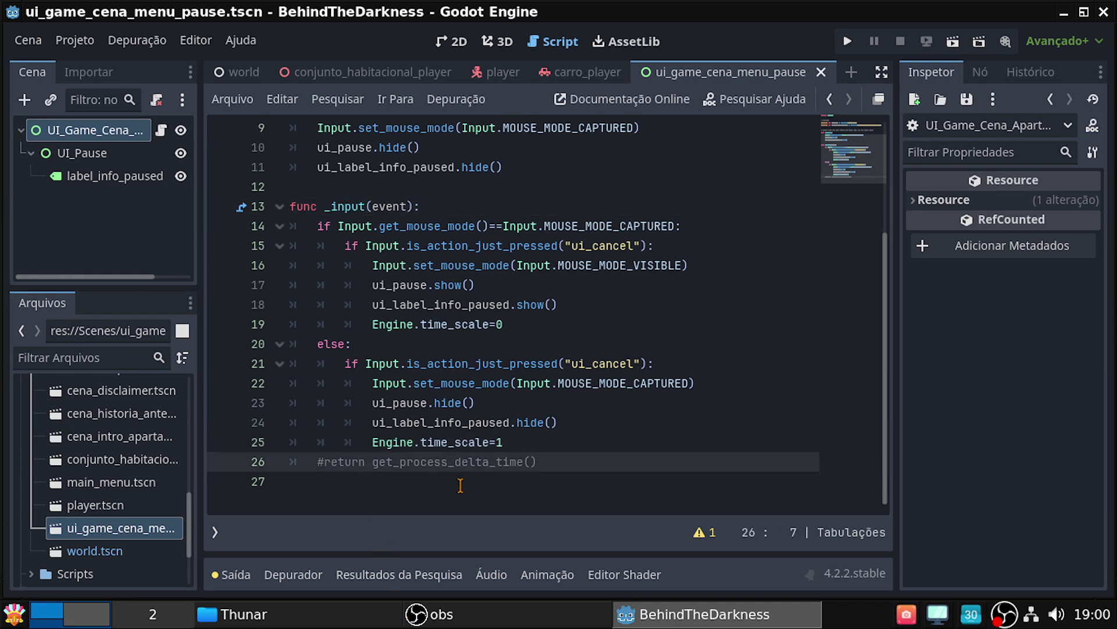
pyautogui.press('Left')
# Uncomment 'return get_process_delta_time()' on line 26, then select _input's event parameter
pyautogui.press('BackSpace')
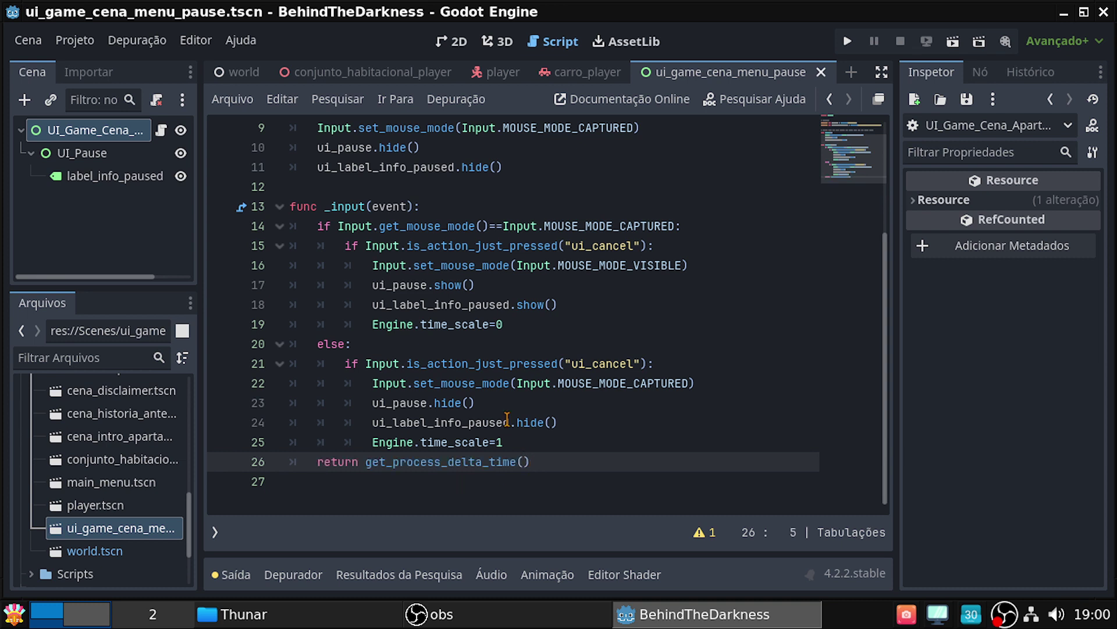
pyautogui.doubleClick(386, 208)
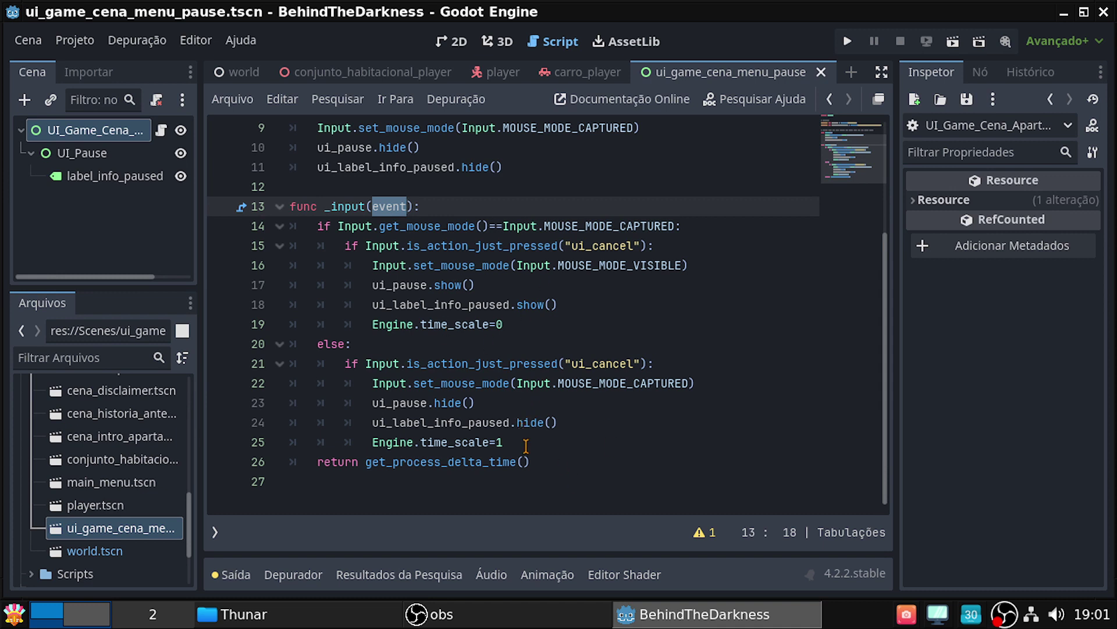
pyautogui.moveTo(529, 466); pyautogui.dragTo(317, 461)
pyautogui.click(318, 461)
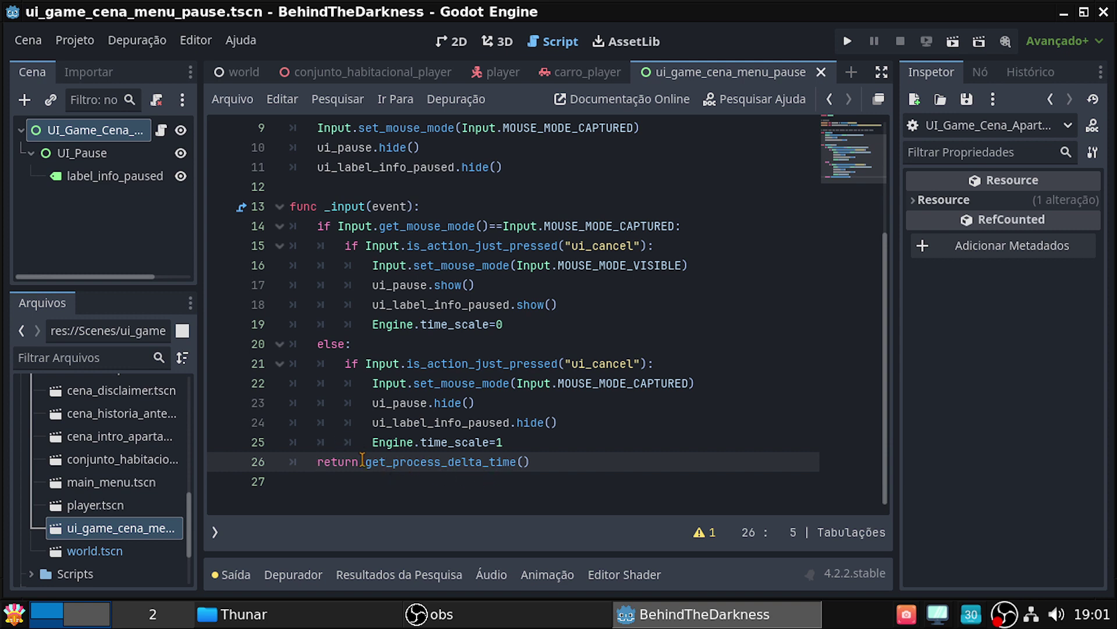
pyautogui.moveTo(364, 461); pyautogui.dragTo(552, 465)
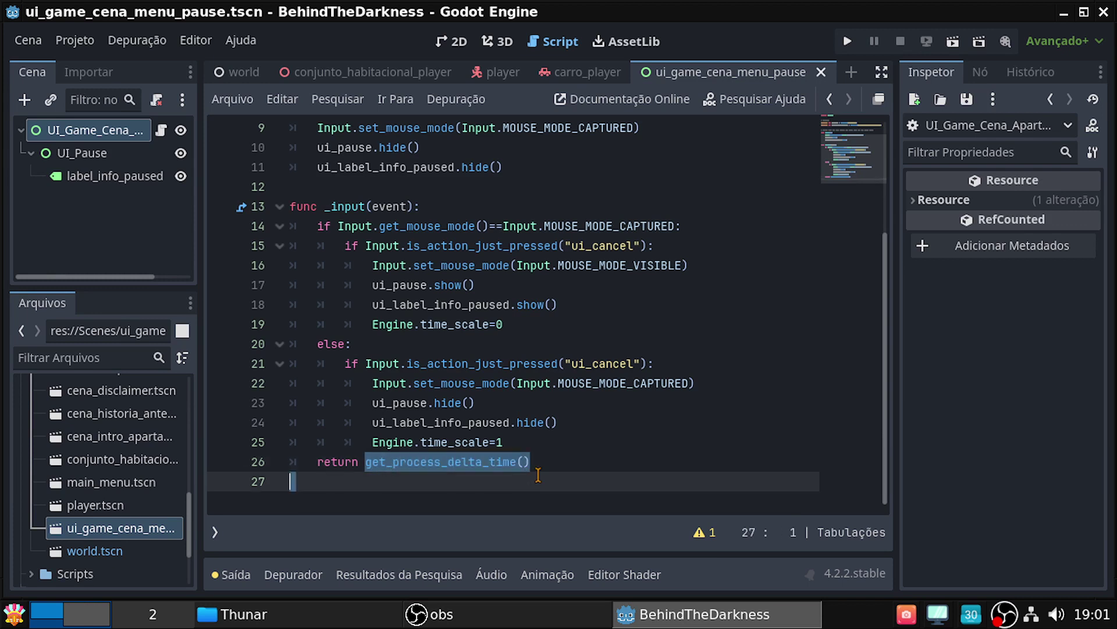
pyautogui.moveTo(531, 462)
pyautogui.mouseDown()
pyautogui.moveTo(316, 449)
pyautogui.moveTo(319, 464)
pyautogui.mouseUp()
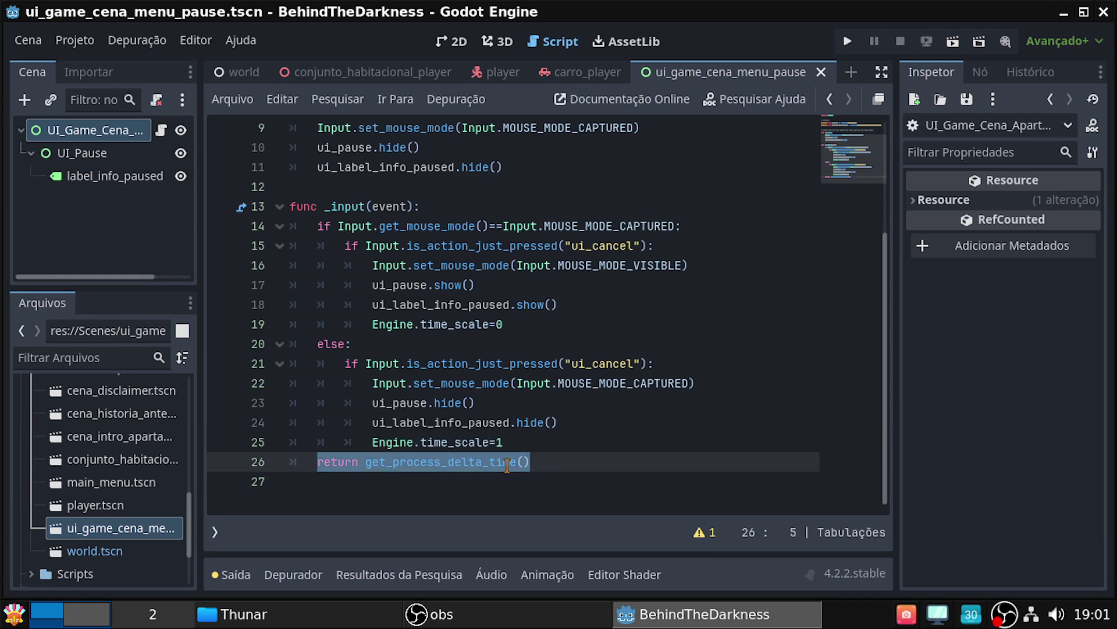
pyautogui.click(509, 463)
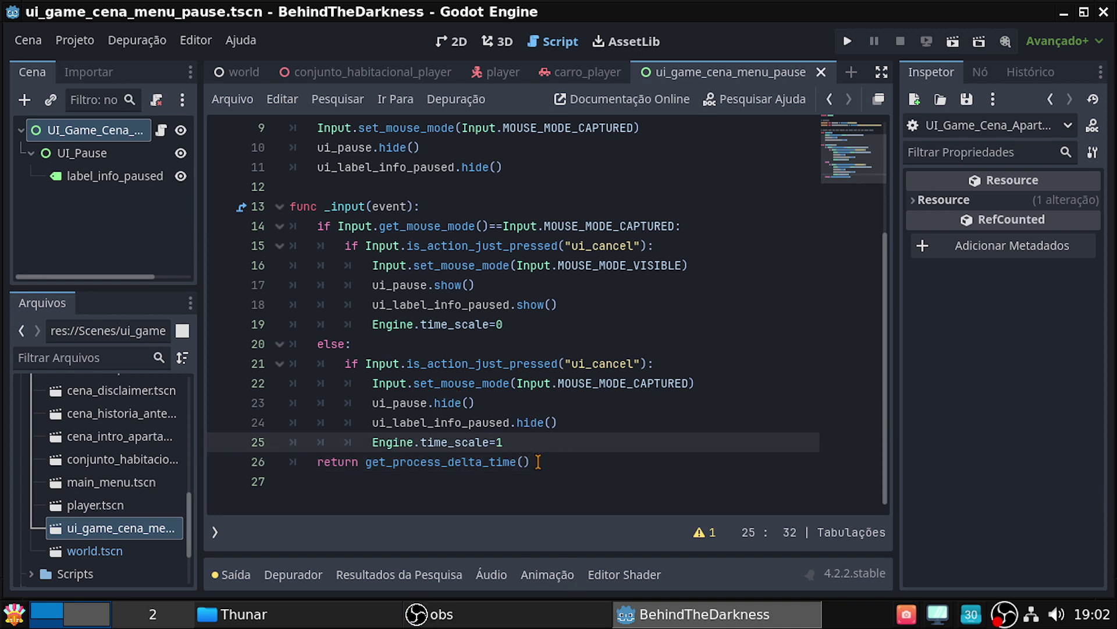
# Append '# Garante que eu tenha 60 fps por segundo' to the end of the return line
pyautogui.moveTo(531, 461); pyautogui.dragTo(315, 461)
pyautogui.click(545, 458)
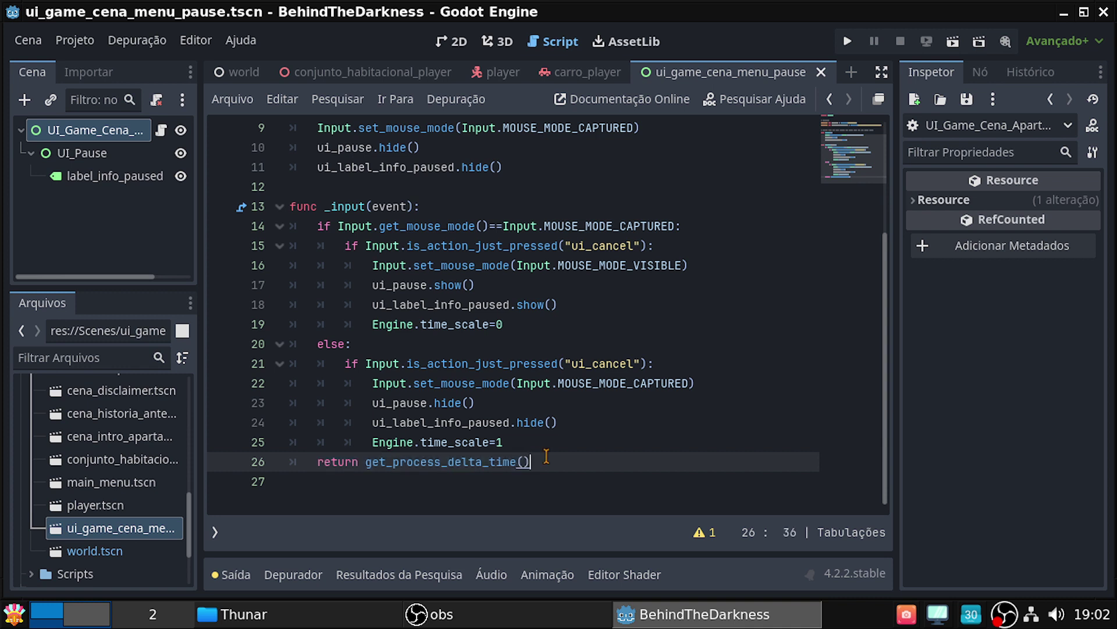
pyautogui.write(' #')
pyautogui.write(' Gara')
pyautogui.write('nte q')
pyautogui.write('ue eu te')
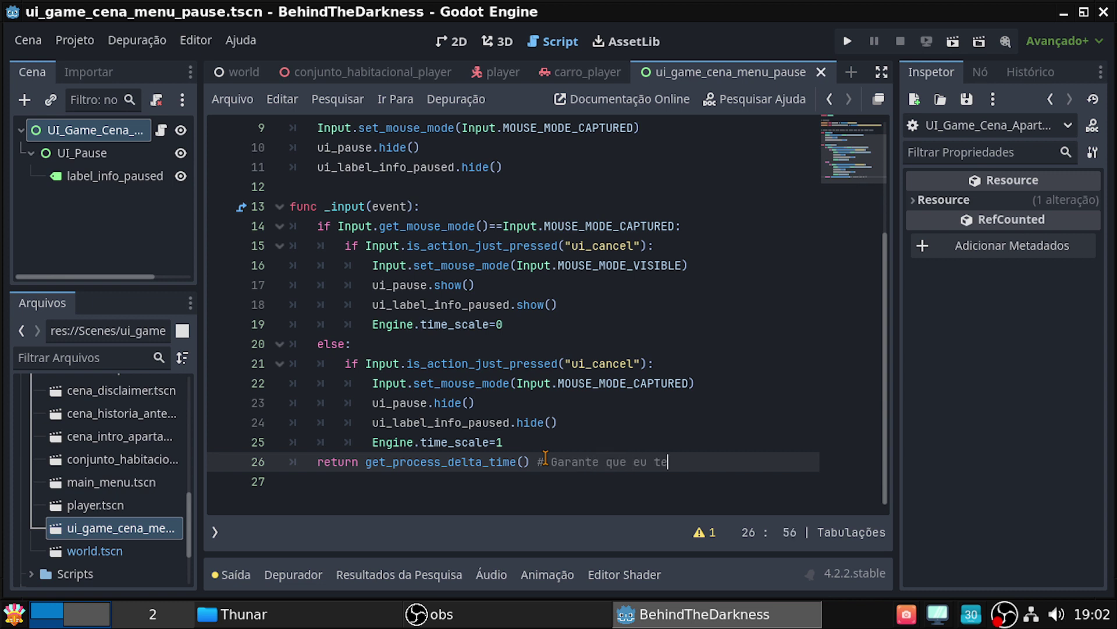
pyautogui.write('nha 60 ')
pyautogui.write('fps')
pyautogui.write(' por ')
pyautogui.write('segundo')
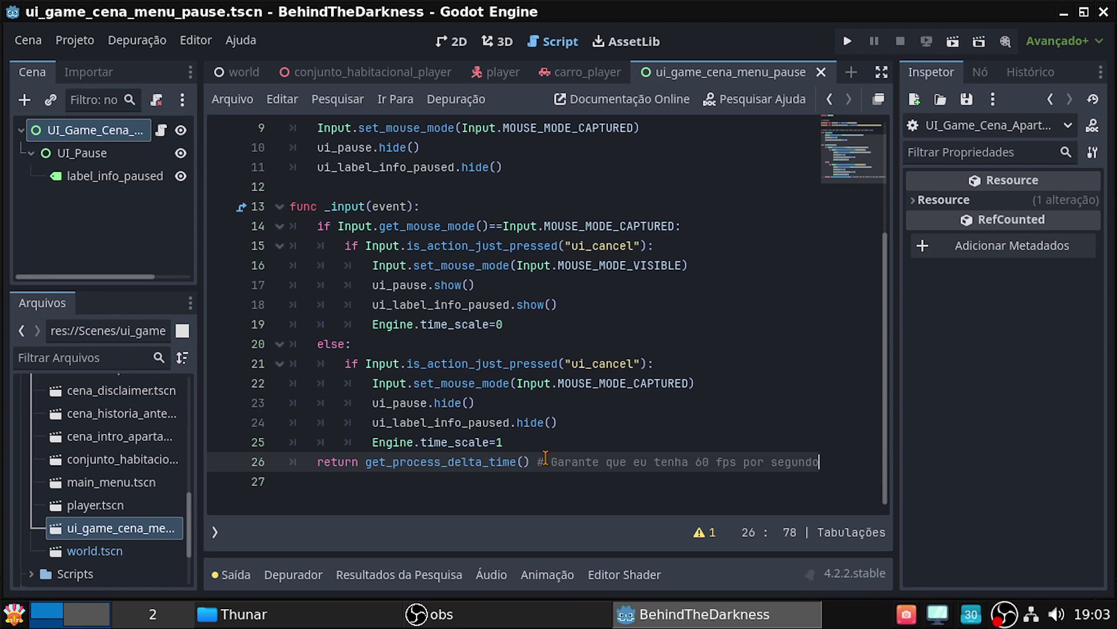
pyautogui.press('Left')
pyautogui.press('Left')
pyautogui.press('Left')
pyautogui.press('Left')
pyautogui.press('Left')
pyautogui.press('Left')
pyautogui.press('Left')
pyautogui.press('Left')
pyautogui.press('Left')
pyautogui.press('Left')
pyautogui.press('Left')
pyautogui.press('Left')
pyautogui.press('Left')
pyautogui.press('Left')
pyautogui.press('Right')
pyautogui.press('Right')
pyautogui.press('Right')
pyautogui.press('Right')
pyautogui.press('Right')
pyautogui.press('Right')
pyautogui.press('Right')
pyautogui.press('Right')
pyautogui.press('Right')
pyautogui.press('Right')
pyautogui.press('Left')
pyautogui.press('Left')
pyautogui.press('Left')
pyautogui.press('Left')
pyautogui.press('Left')
pyautogui.press('Left')
pyautogui.press('Left')
pyautogui.press('Right')
pyautogui.press('Right')
pyautogui.press('Right')
pyautogui.press('Right')
pyautogui.press('Right')
pyautogui.press('Right')
pyautogui.press('Right')
pyautogui.press('Right')
pyautogui.press('Right')
pyautogui.press('Left')
pyautogui.press('Left')
pyautogui.press('Left')
pyautogui.press('Left')
pyautogui.press('Left')
pyautogui.press('Left')
pyautogui.press('Right')
pyautogui.press('Right')
pyautogui.press('Right')
pyautogui.press('Right')
pyautogui.press('Right')
pyautogui.press('Right')
pyautogui.press('Right')
pyautogui.press('Right')
pyautogui.press('Right')
pyautogui.press('Right')
pyautogui.press('Left')
pyautogui.moveTo(537, 463); pyautogui.dragTo(344, 470)
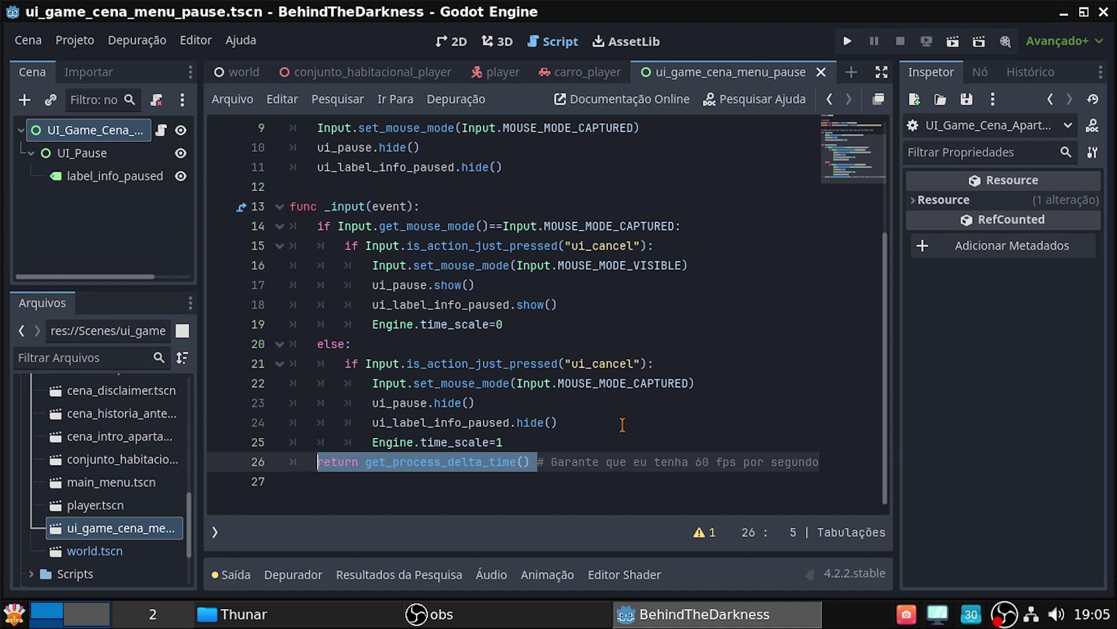
# Clear the script selection and run the project with F5
pyautogui.click(661, 422)
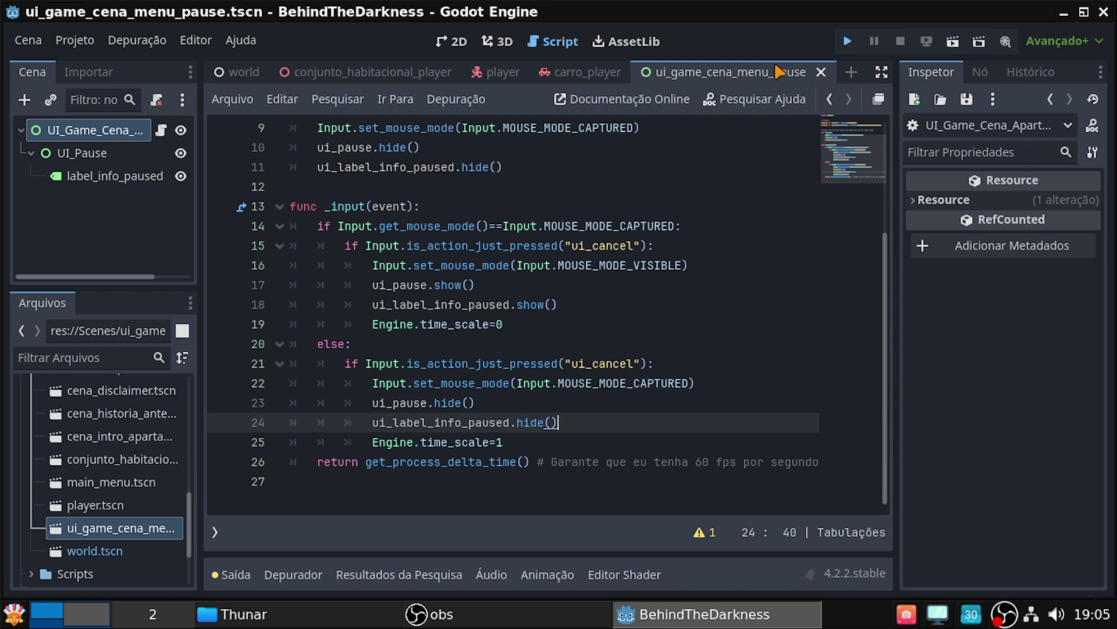
pyautogui.press('F5')
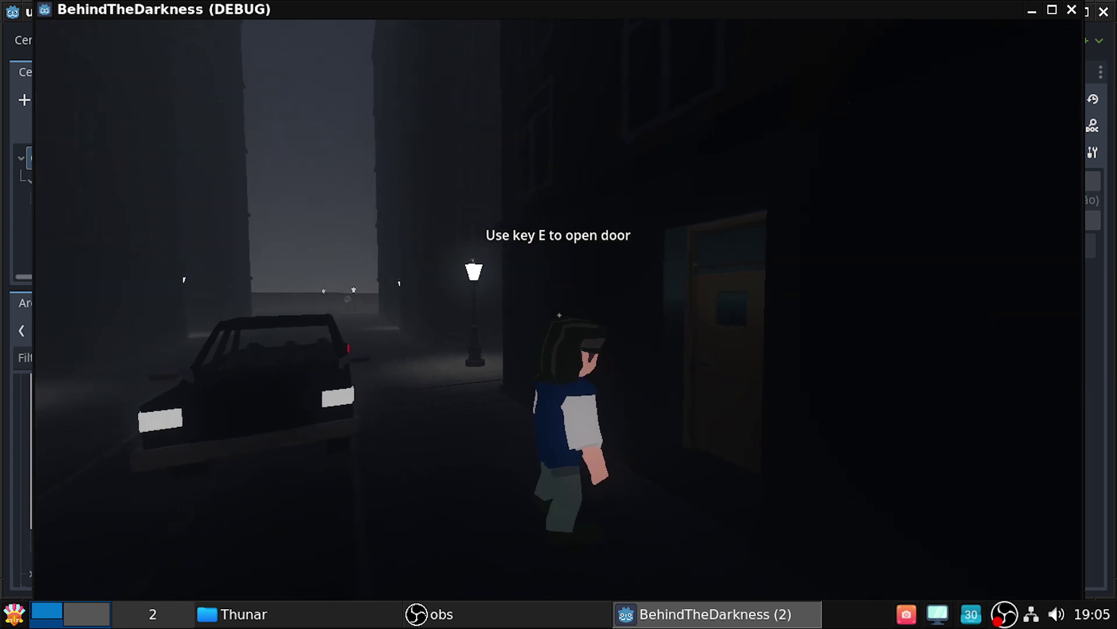
# Walk the character along the street with W, A and S, then pause with Esc
pyautogui.press('s')
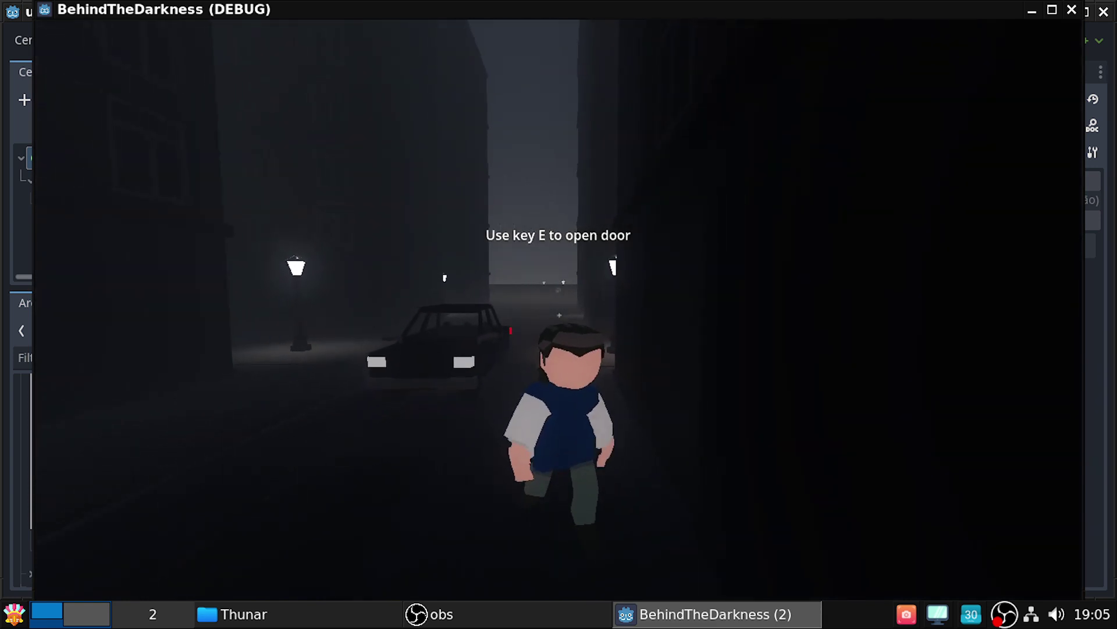
pyautogui.press('w')
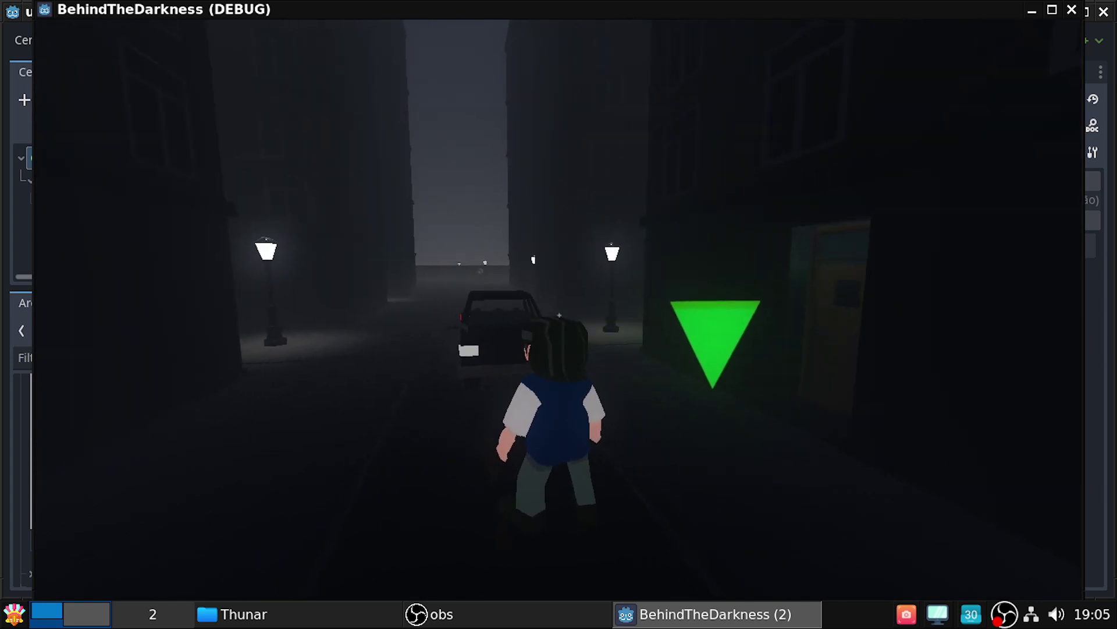
pyautogui.press('s')
pyautogui.press('w')
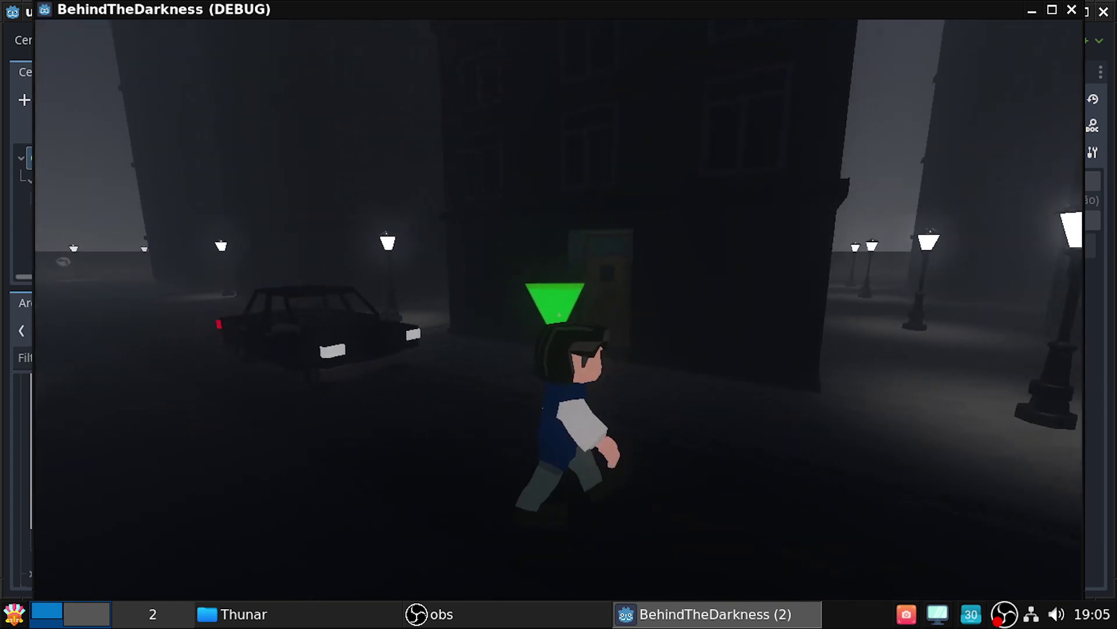
pyautogui.press('w')
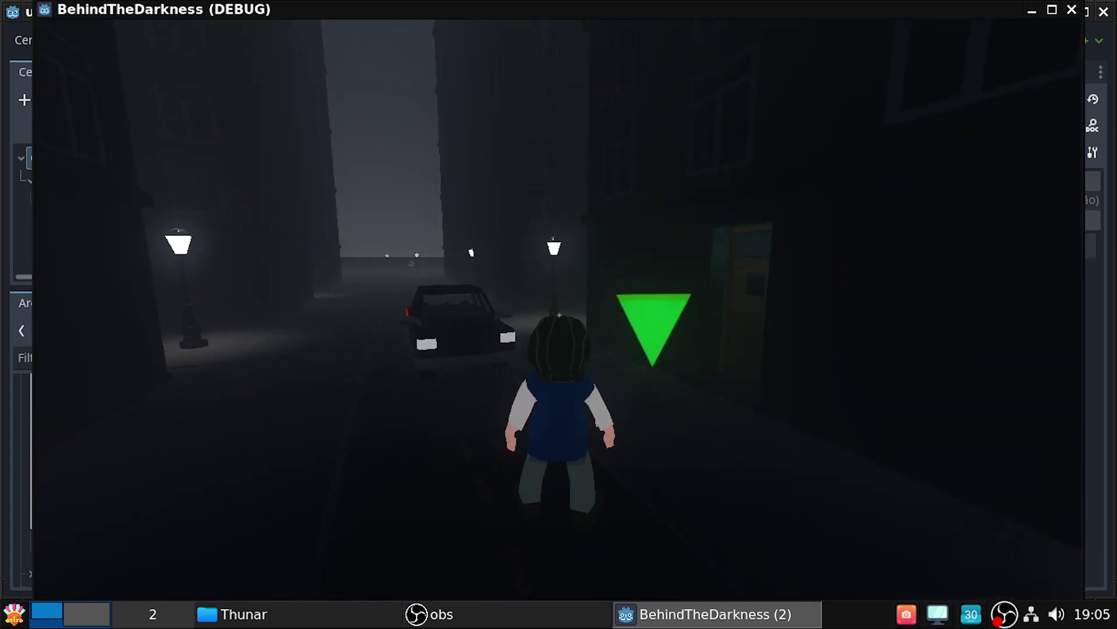
pyautogui.press('s')
pyautogui.press('a')
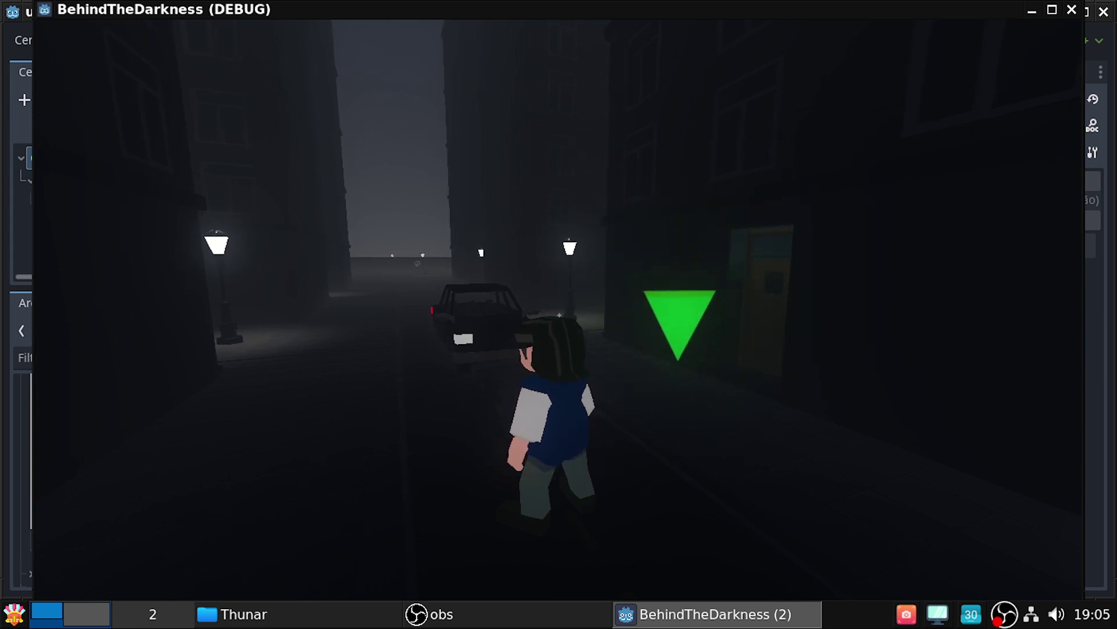
pyautogui.press('w')
pyautogui.press('w')
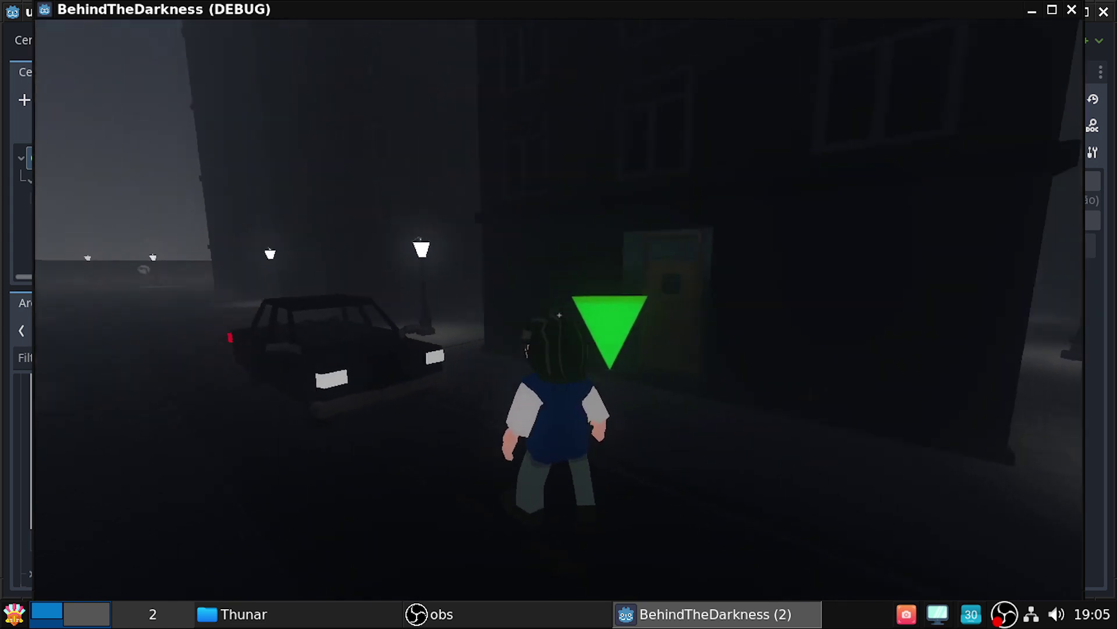
pyautogui.press('Escape')
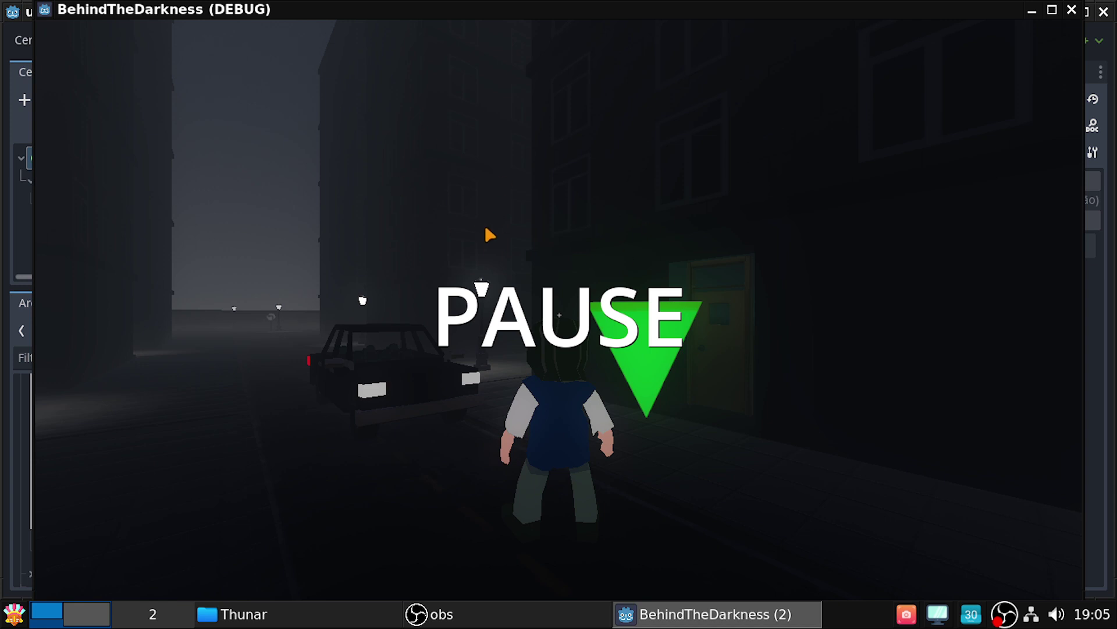
# Resume the game, walk the character toward the parked car, then pause again to show PAUSE
pyautogui.press('Escape')
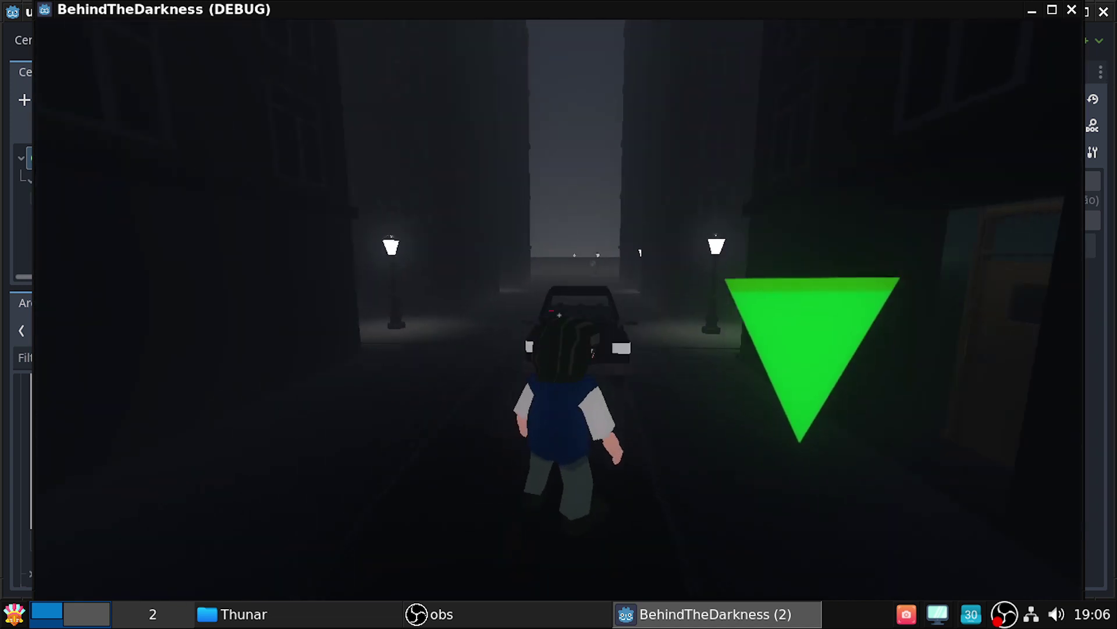
pyautogui.press('w')
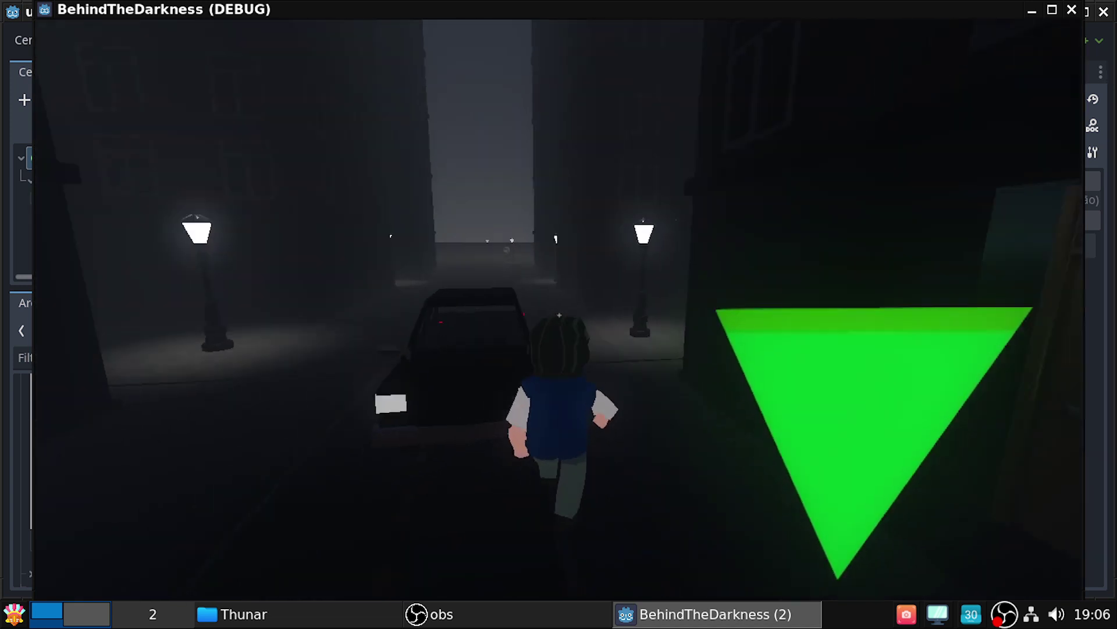
pyautogui.press('Escape')
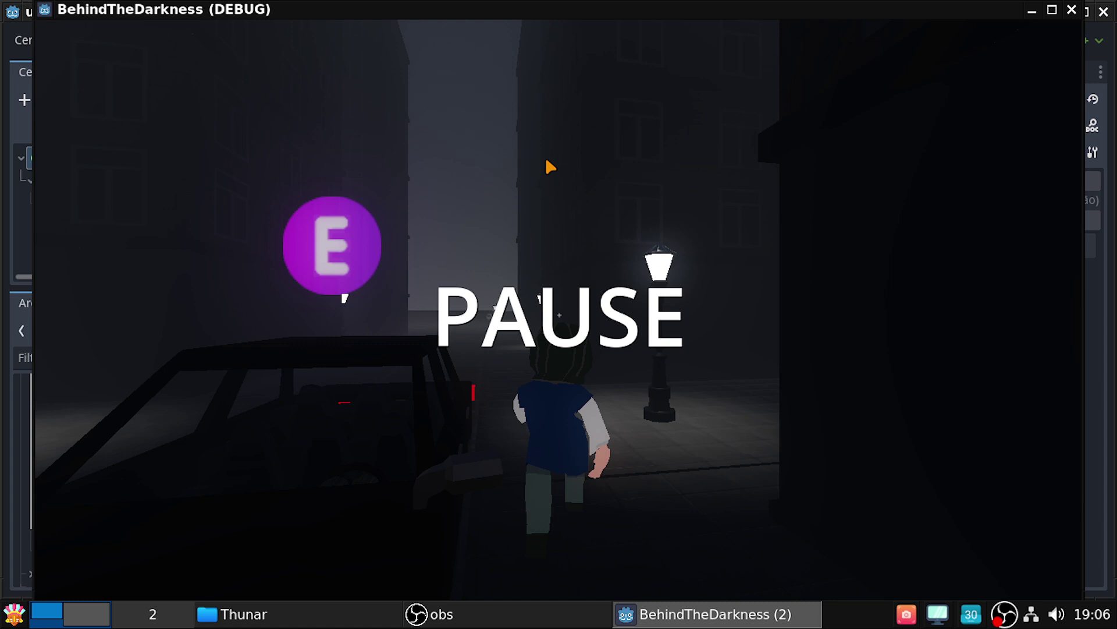
# Resume, walk the character up the street toward the car, then pause and unpause once
pyautogui.press('Escape')
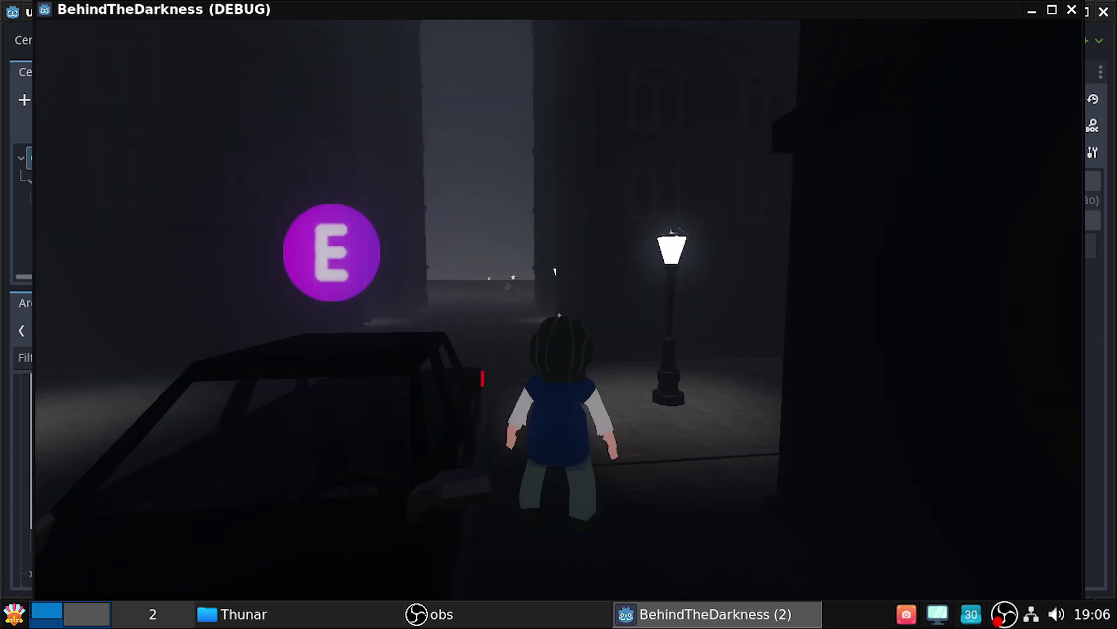
pyautogui.press('w')
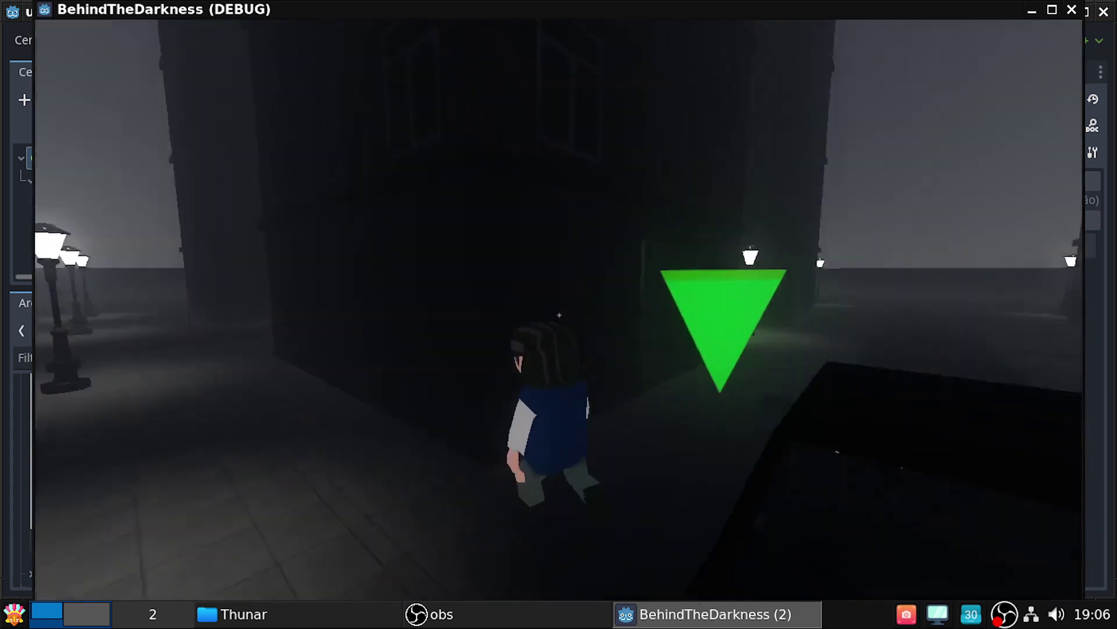
pyautogui.press('a')
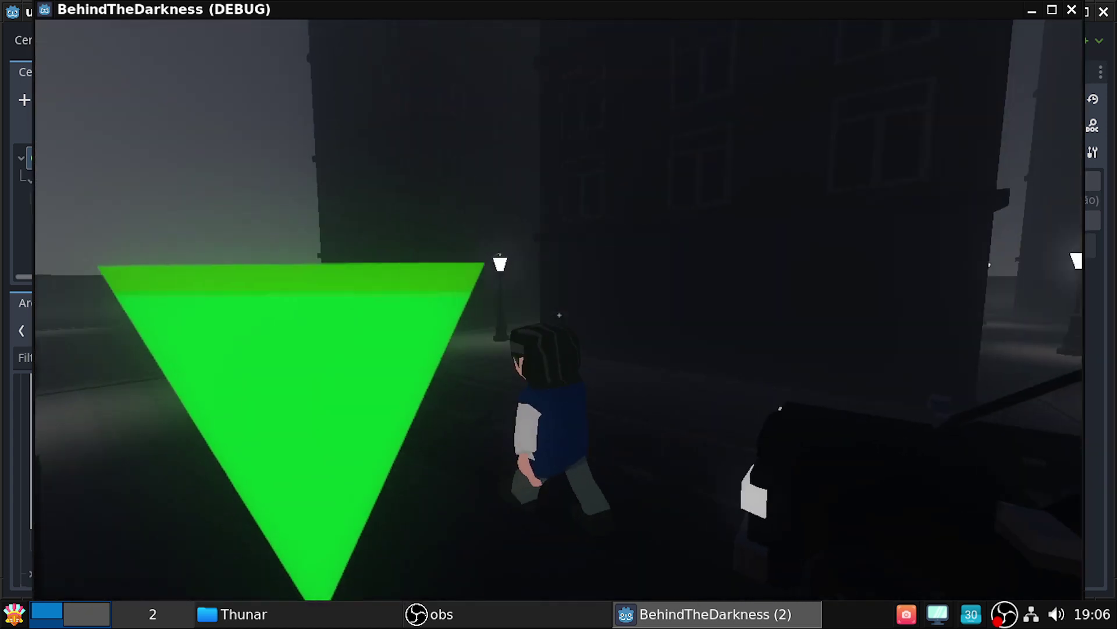
pyautogui.press('w')
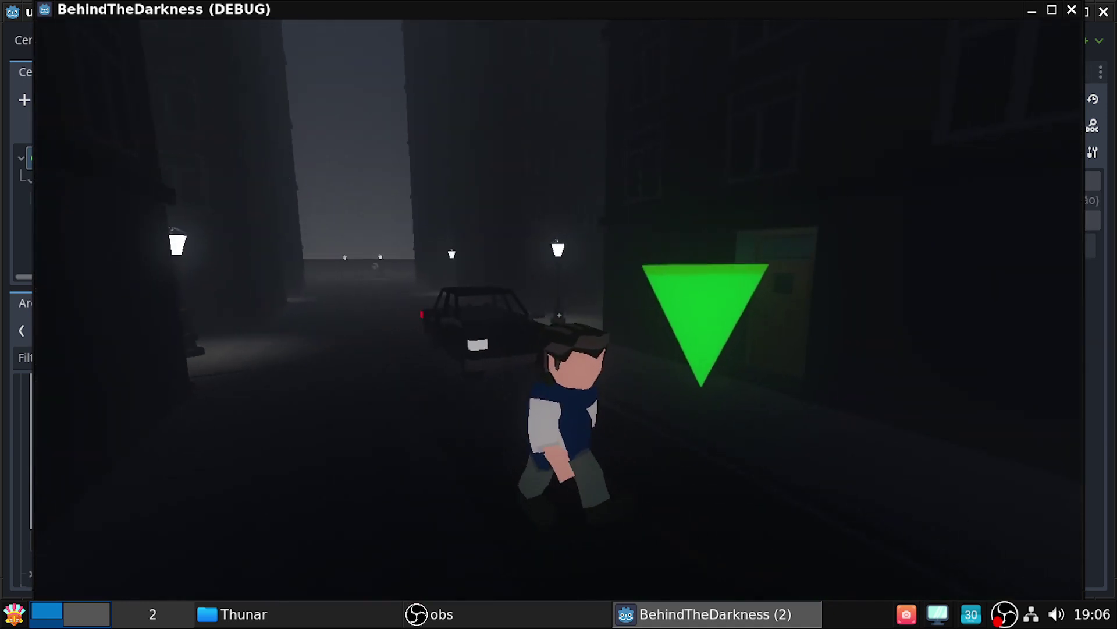
pyautogui.press('w')
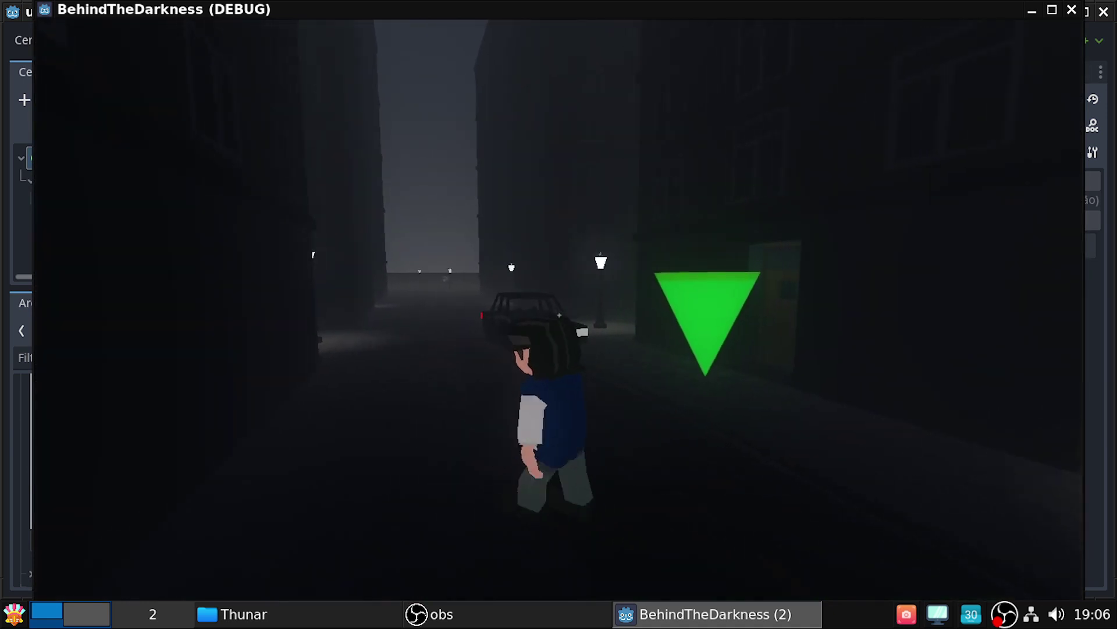
pyautogui.press('w')
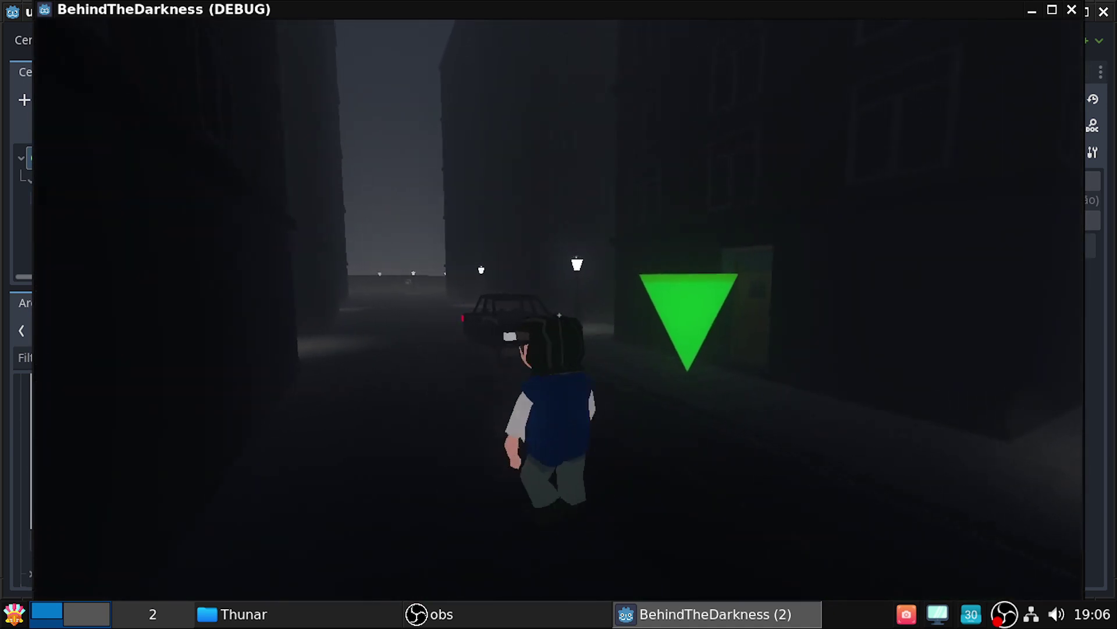
pyautogui.press('w')
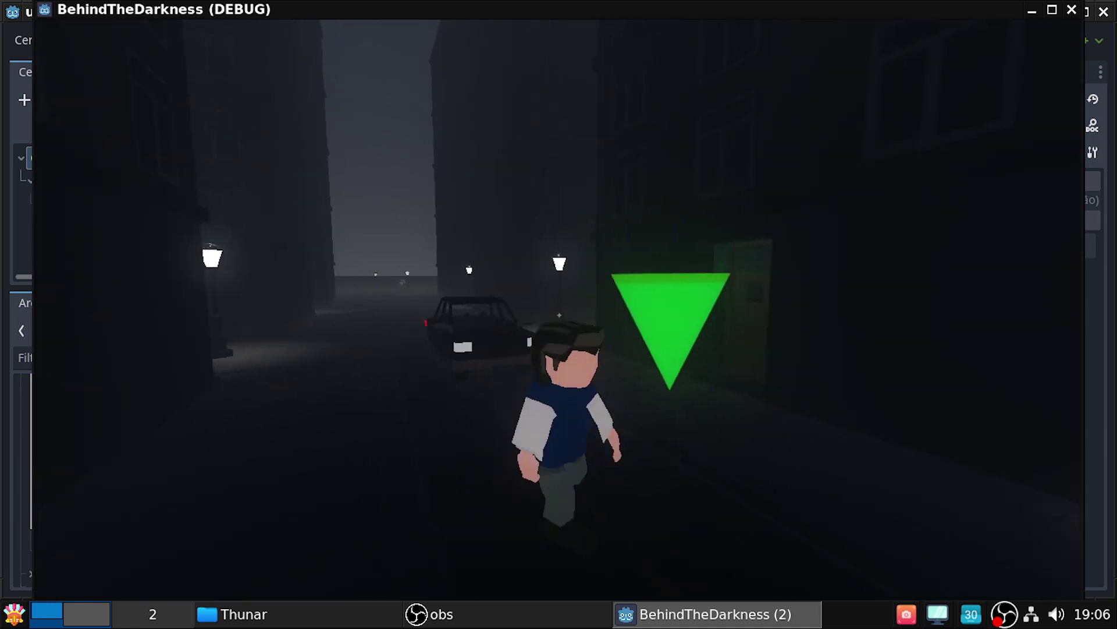
pyautogui.press('Escape')
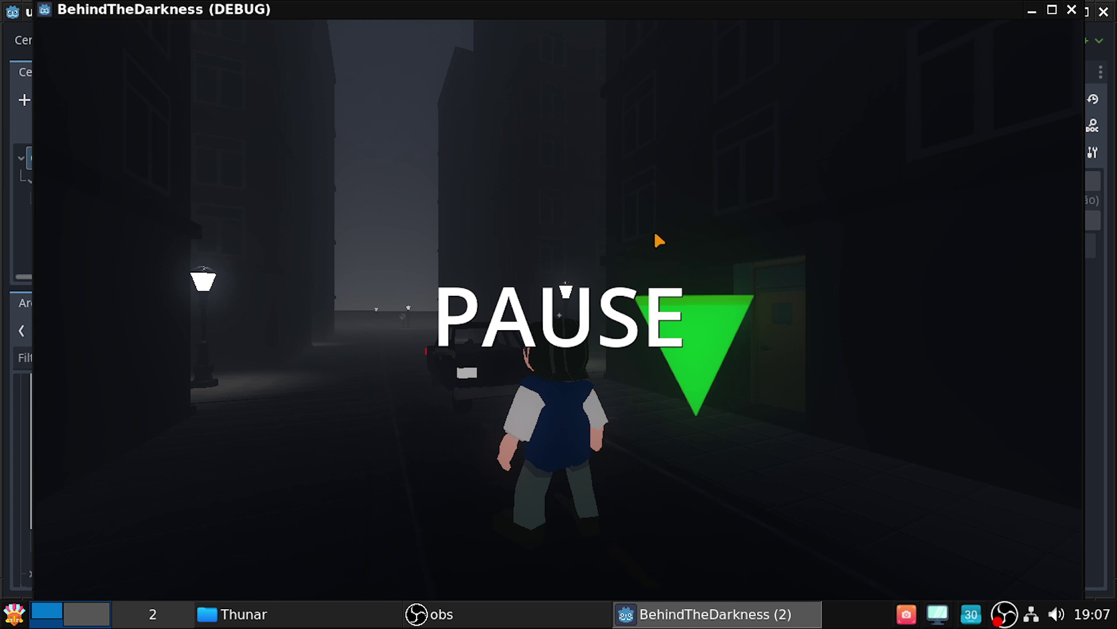
pyautogui.press('Escape')
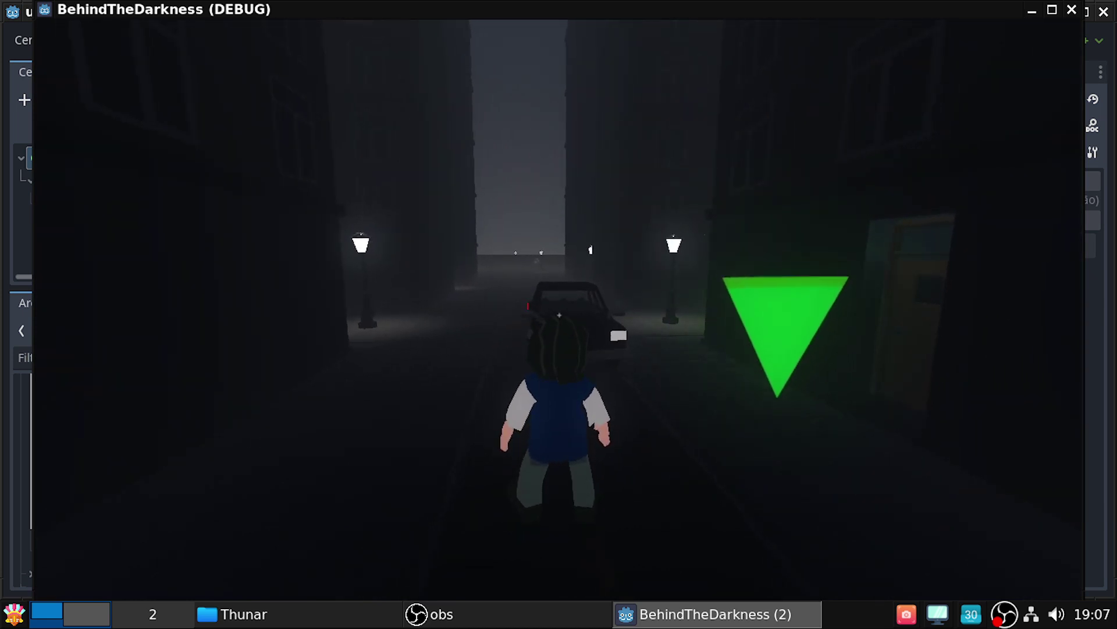
# Walk the character up to the car door and around its front toward the lamp-lit street
pyautogui.press('w')
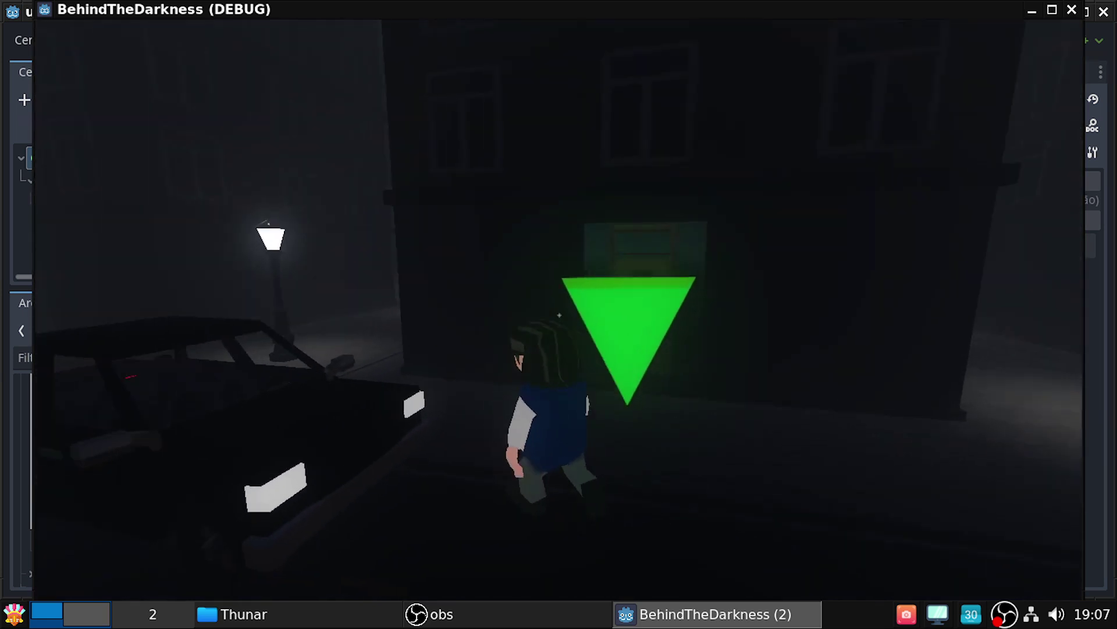
pyautogui.press('w')
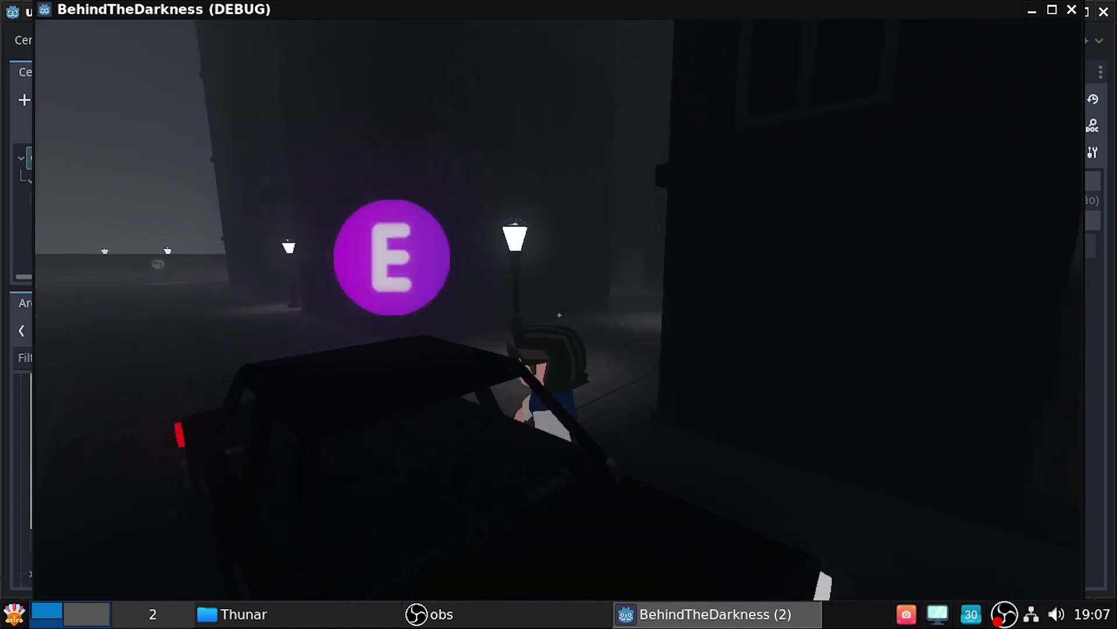
pyautogui.press('s')
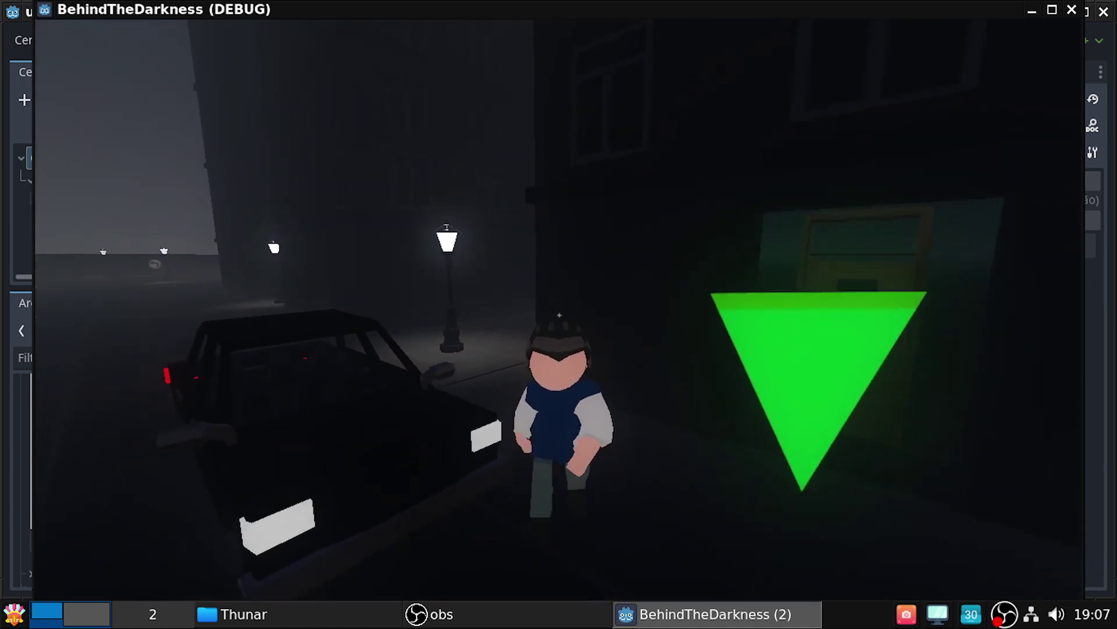
pyautogui.press('a')
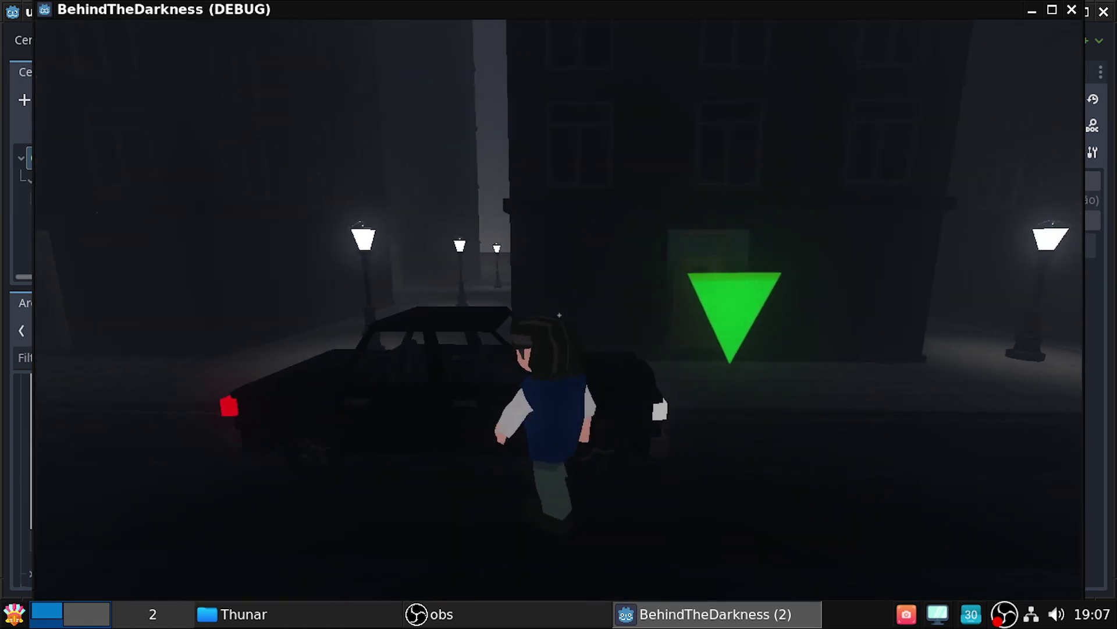
pyautogui.press('w')
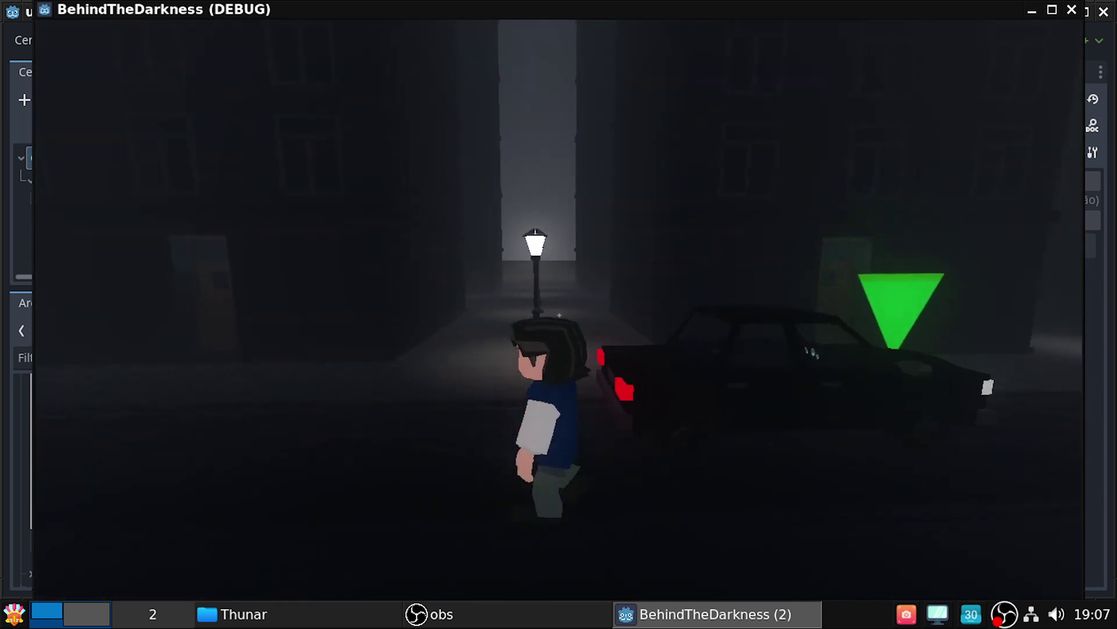
pyautogui.press('d')
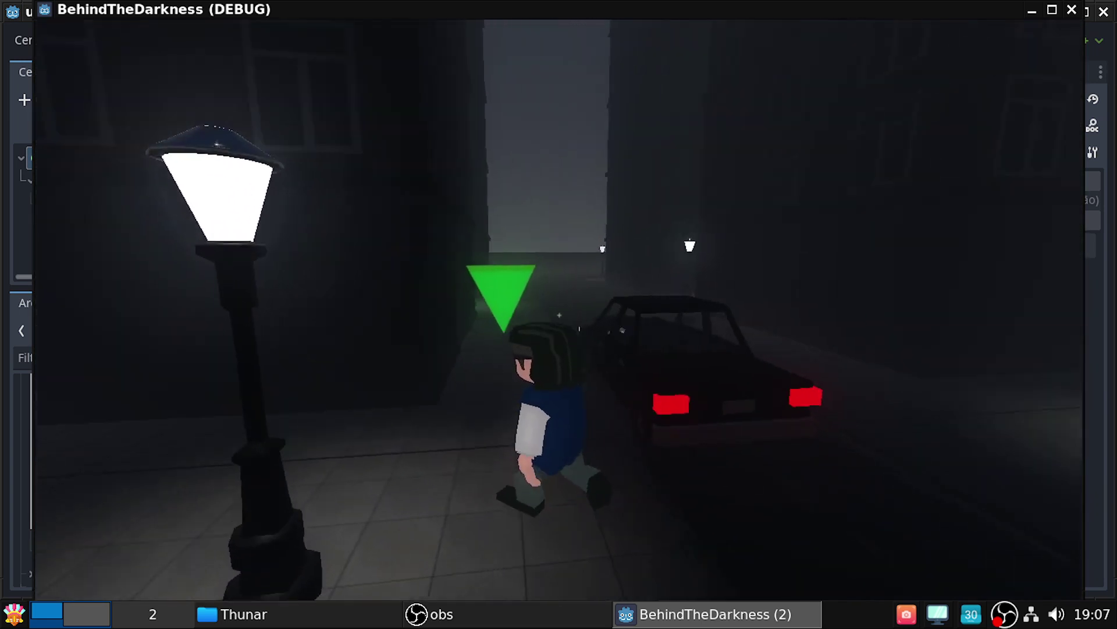
pyautogui.press('a')
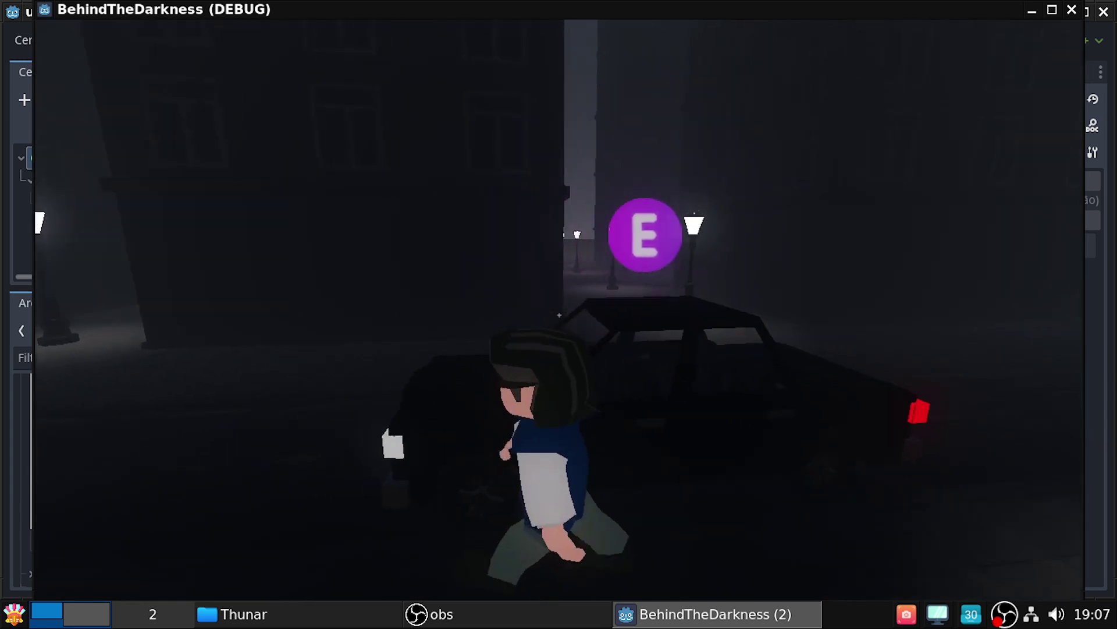
pyautogui.press('w')
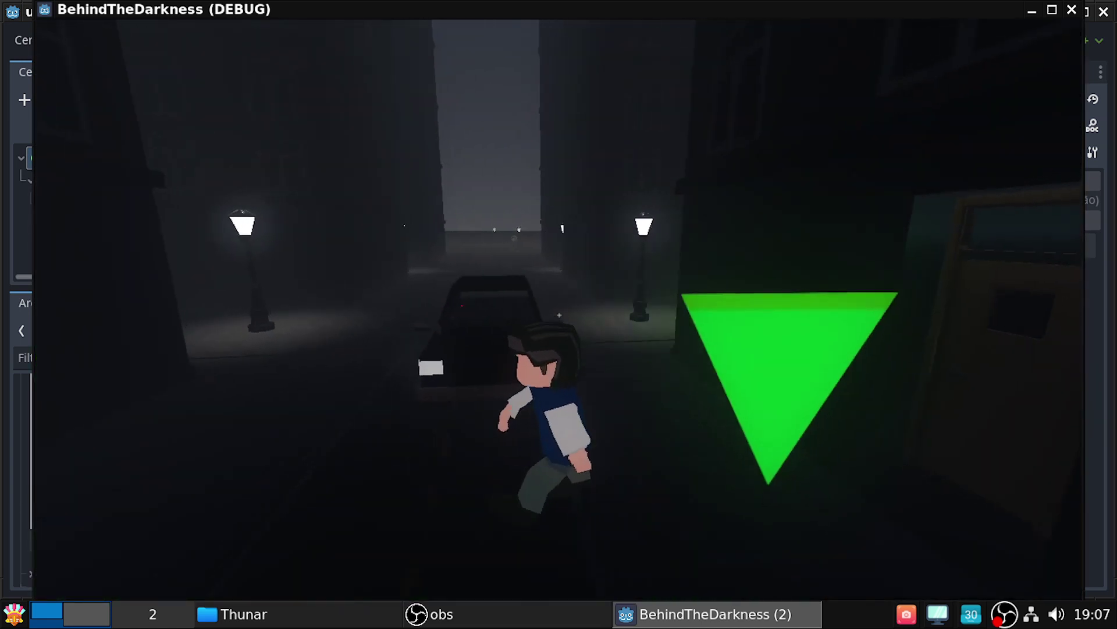
pyautogui.press('w')
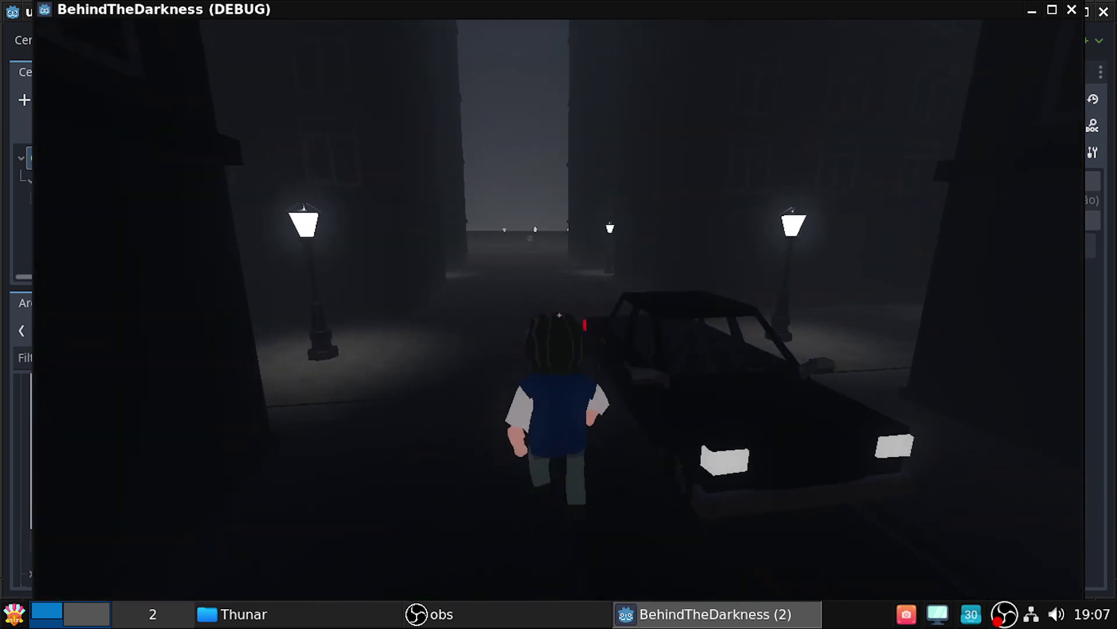
pyautogui.press('s')
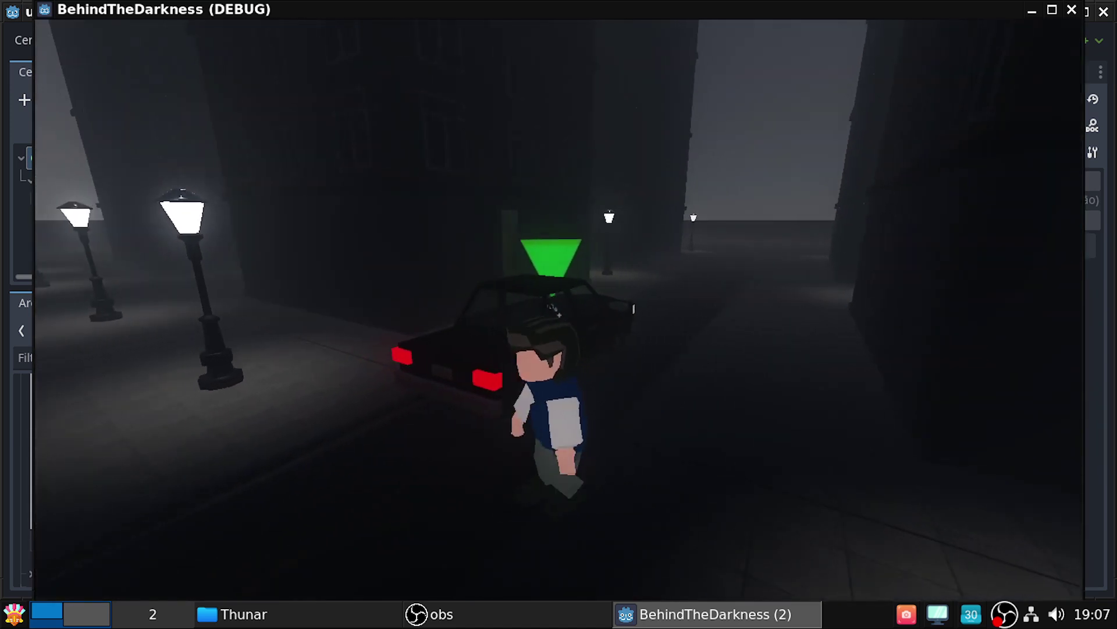
# Walk away from the car, then run back and steer toward the green marker
pyautogui.press('w')
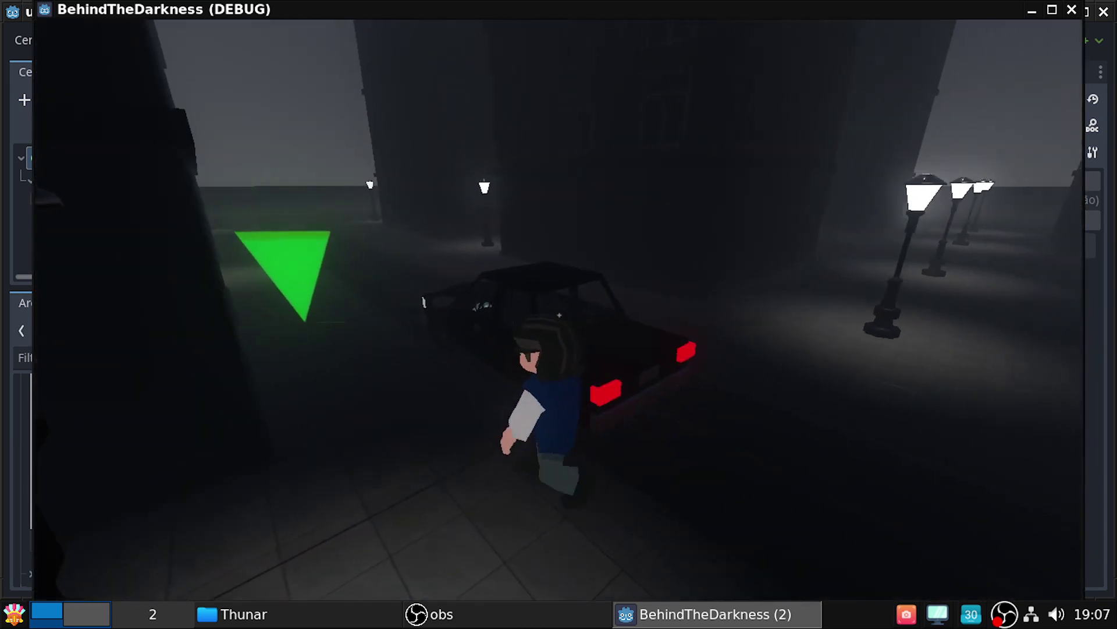
pyautogui.press('s')
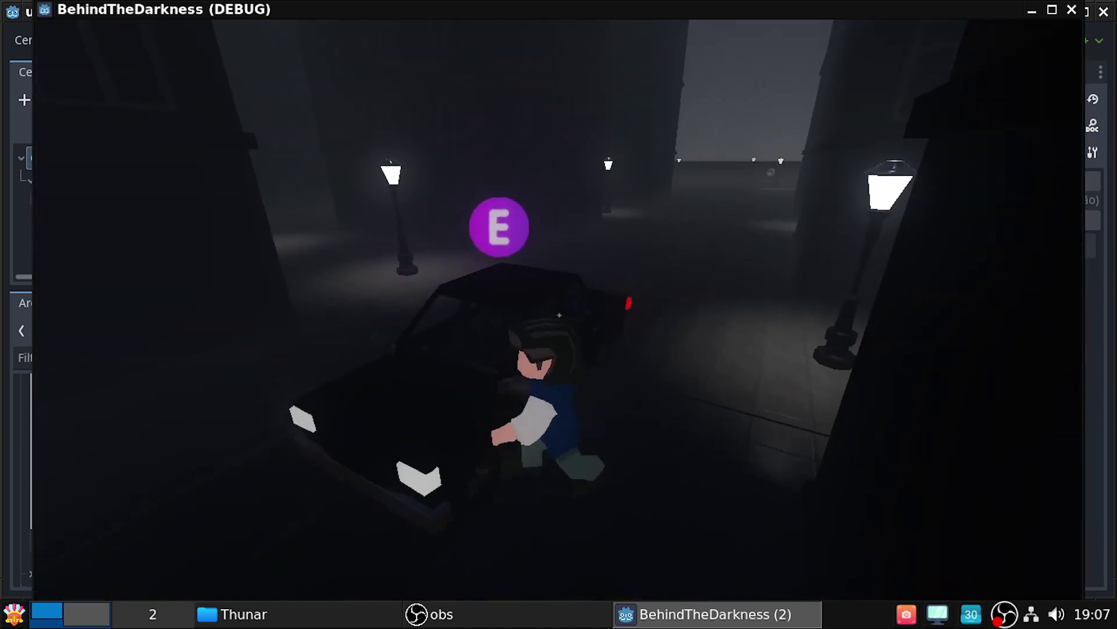
pyautogui.press('s')
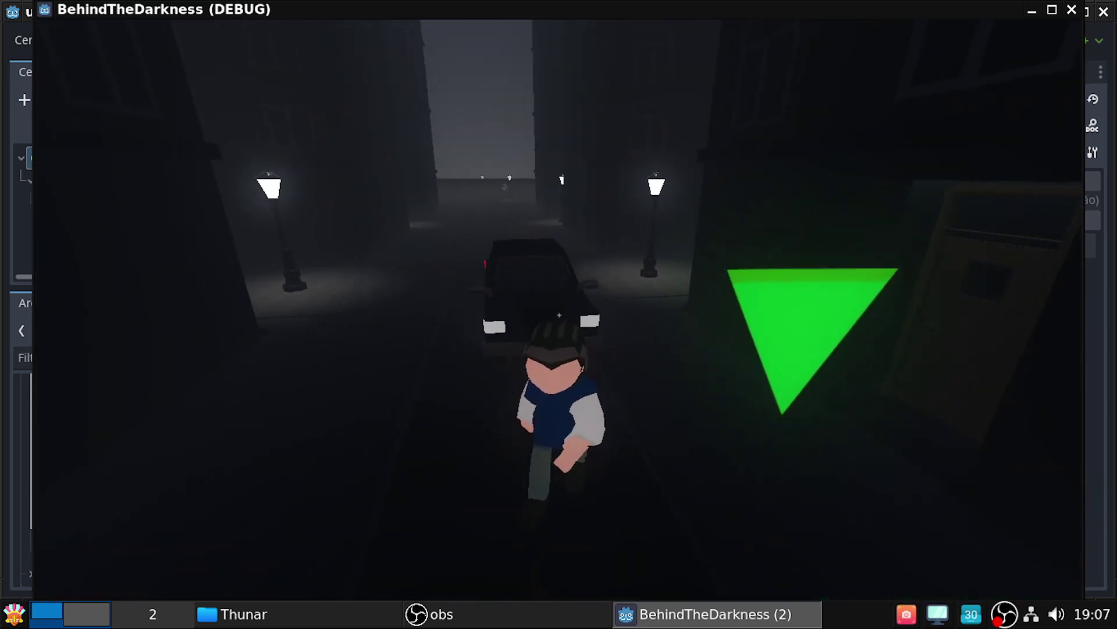
pyautogui.press('s')
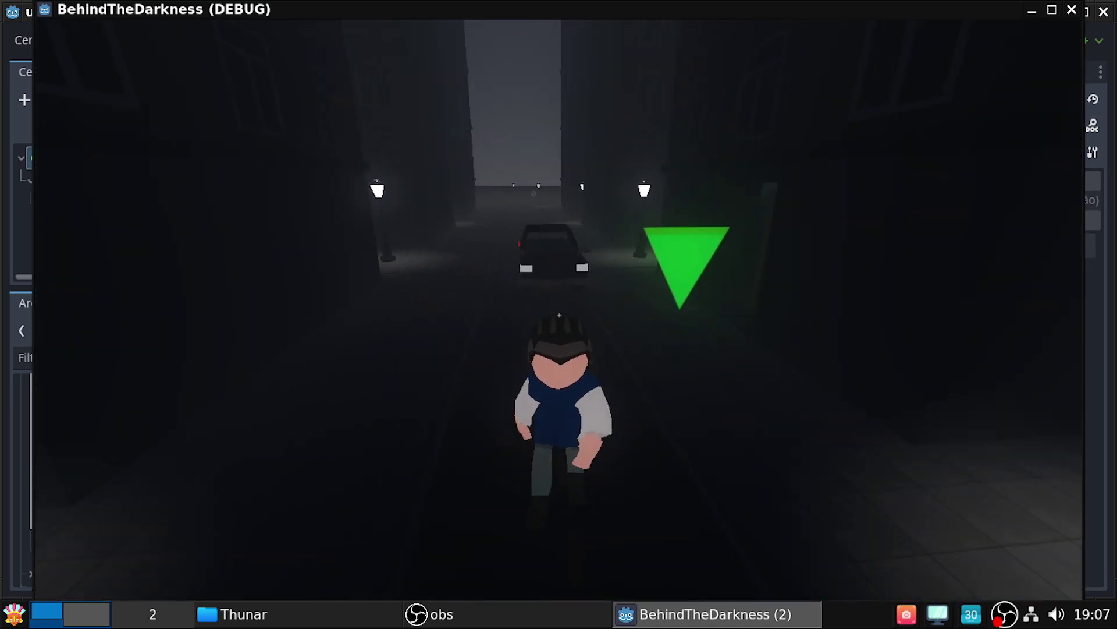
pyautogui.press('s')
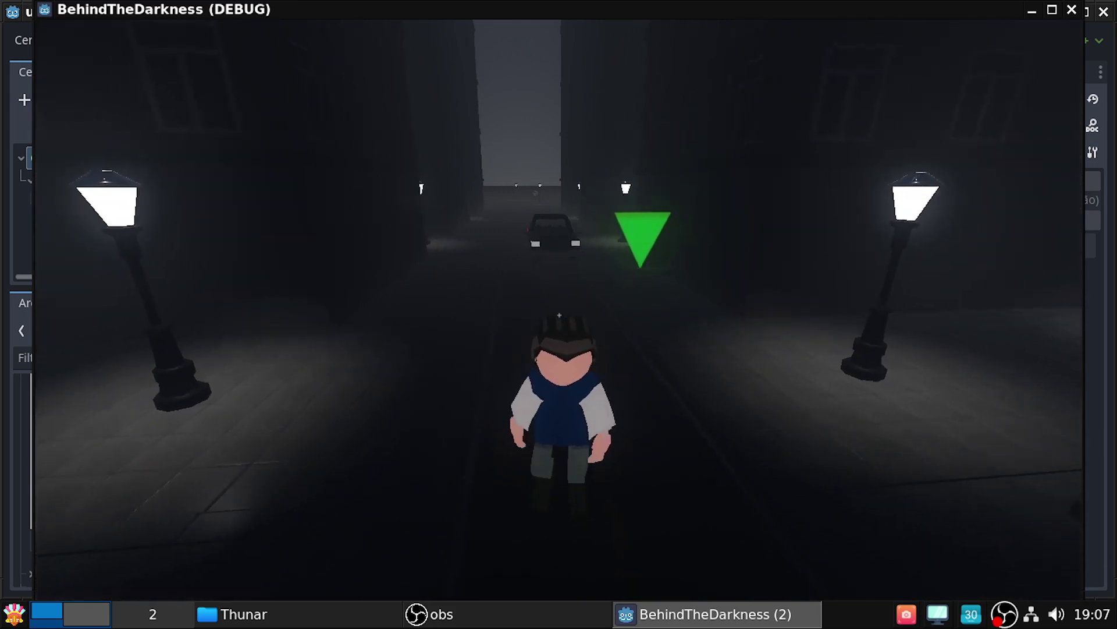
pyautogui.press('w')
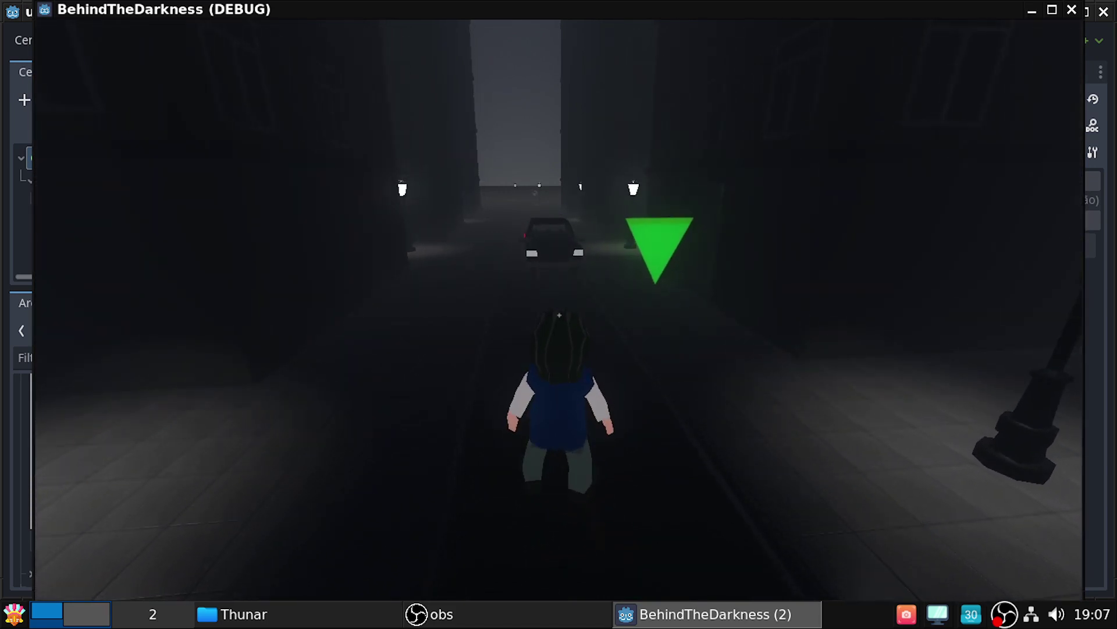
pyautogui.press('w')
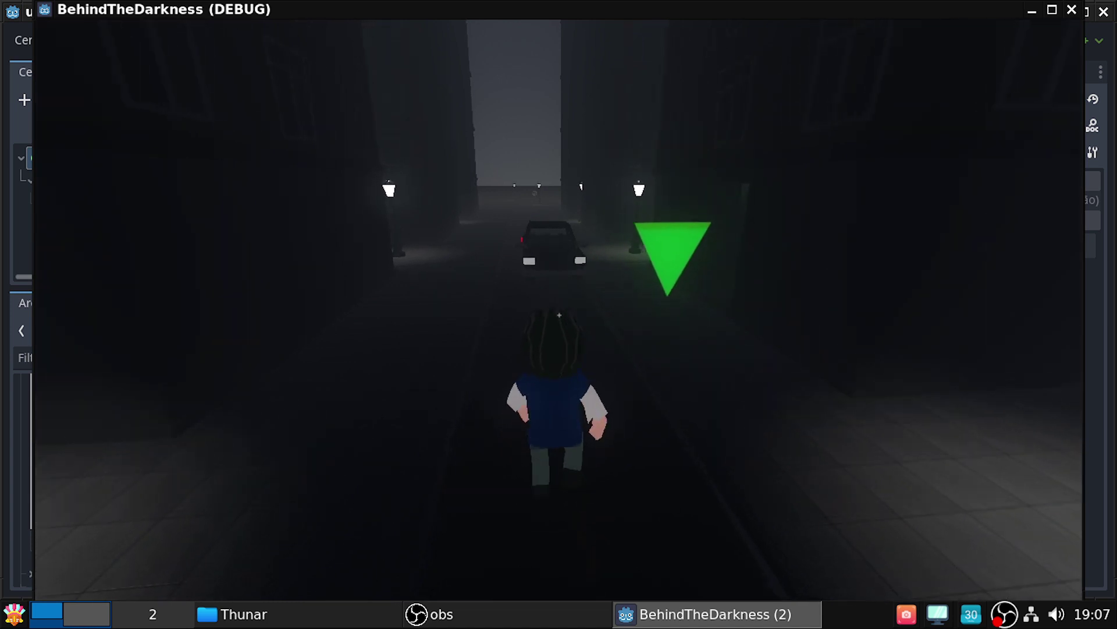
pyautogui.press('w')
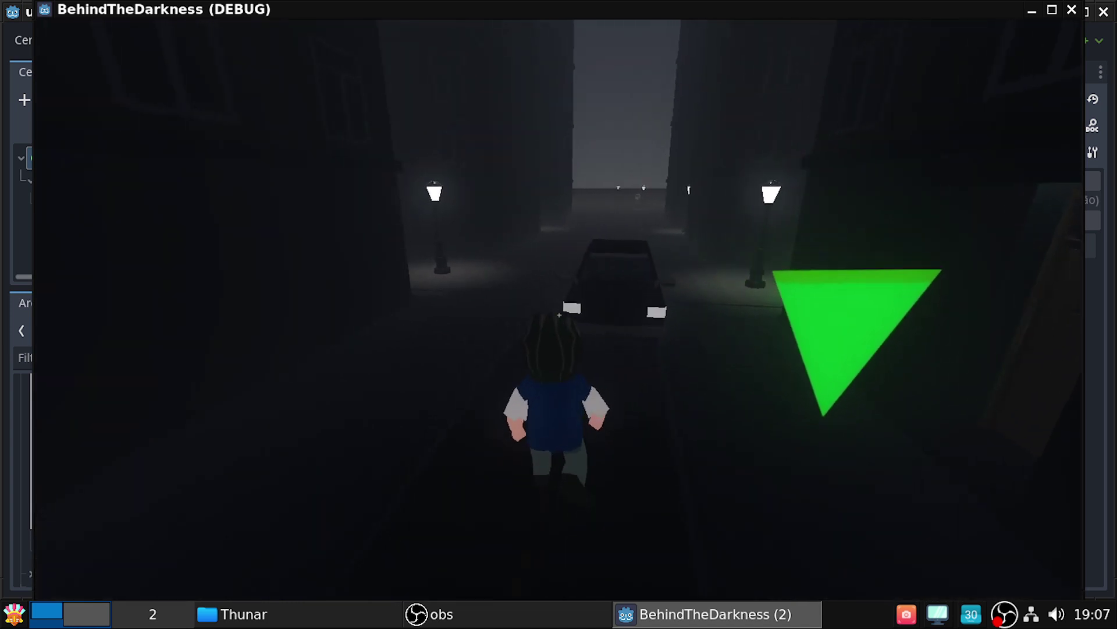
pyautogui.press('d')
pyautogui.press('w')
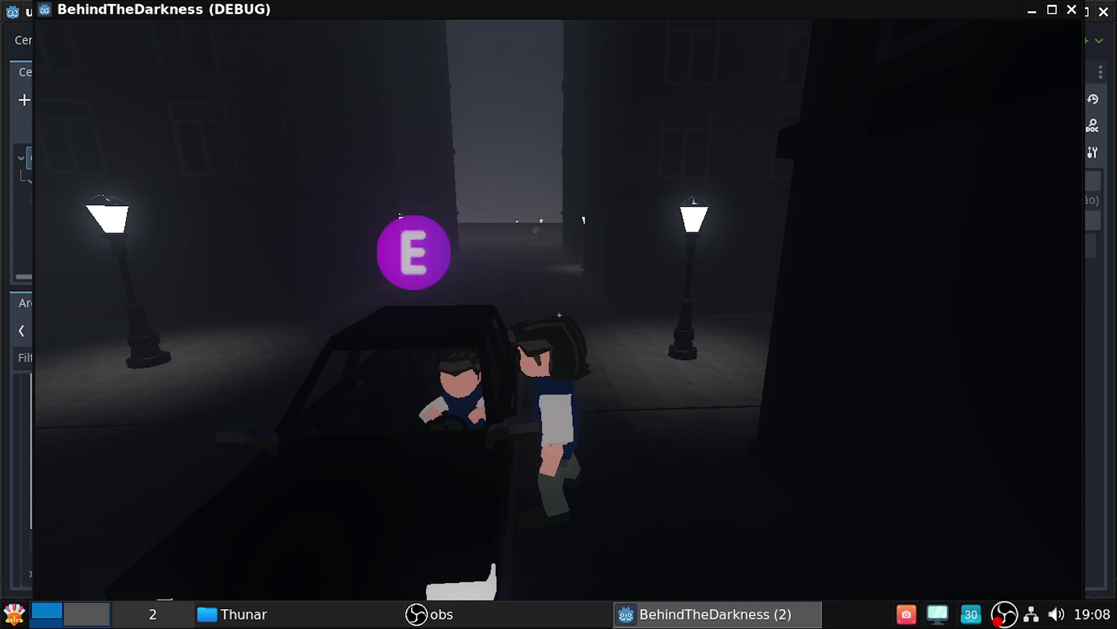
pyautogui.press('Escape')
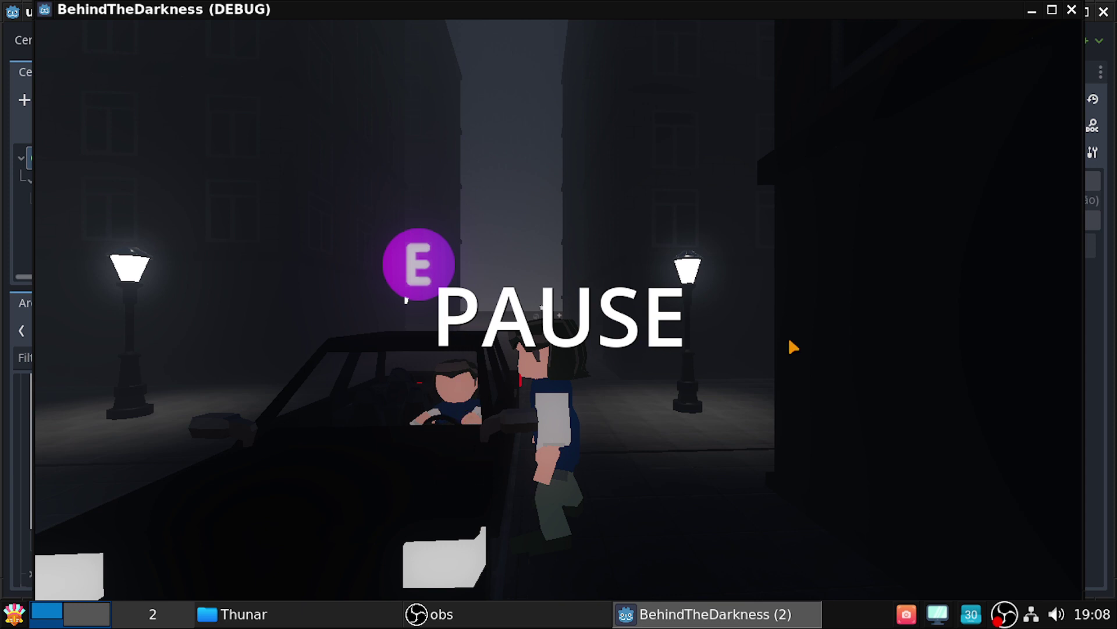
pyautogui.click(594, 354)
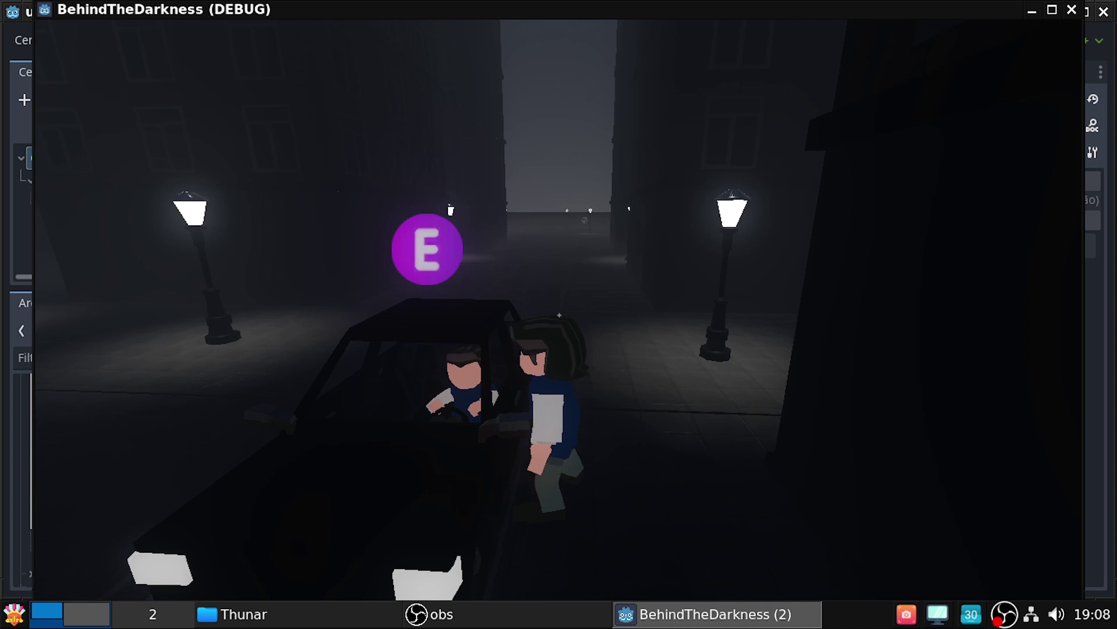
pyautogui.press('Escape')
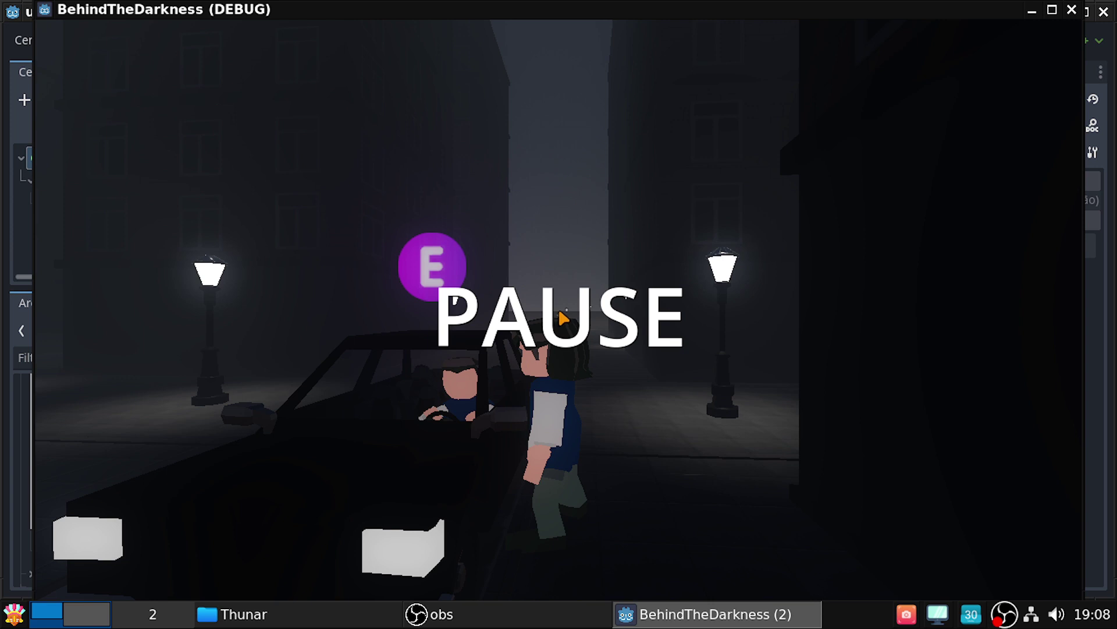
pyautogui.press('Escape')
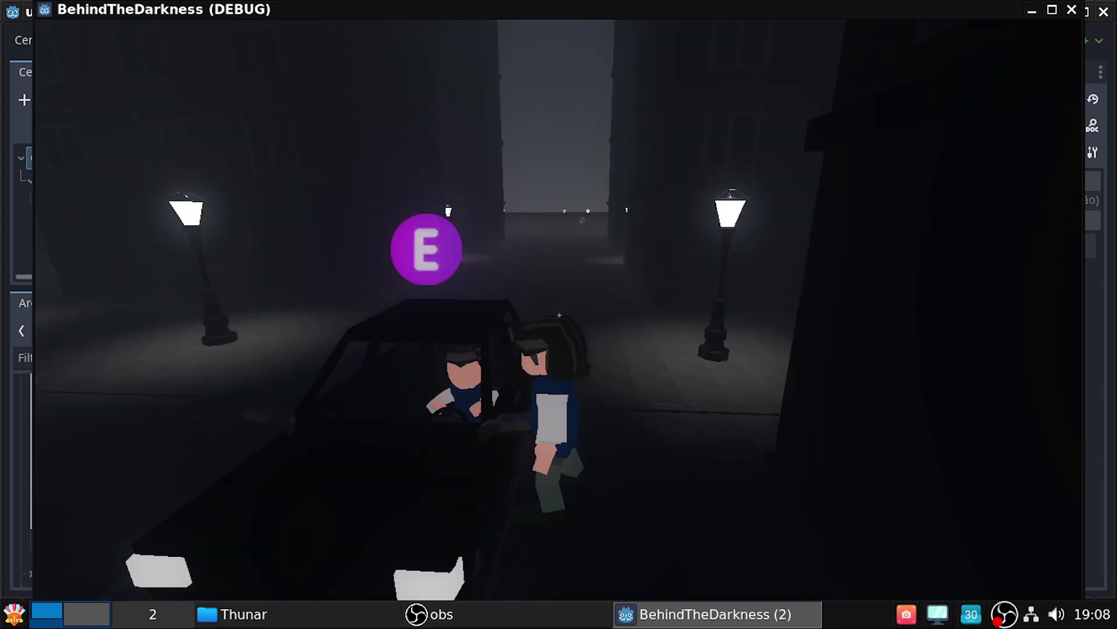
# Walk down the alley into the apartment, then pause and resume the game inside
pyautogui.press('w')
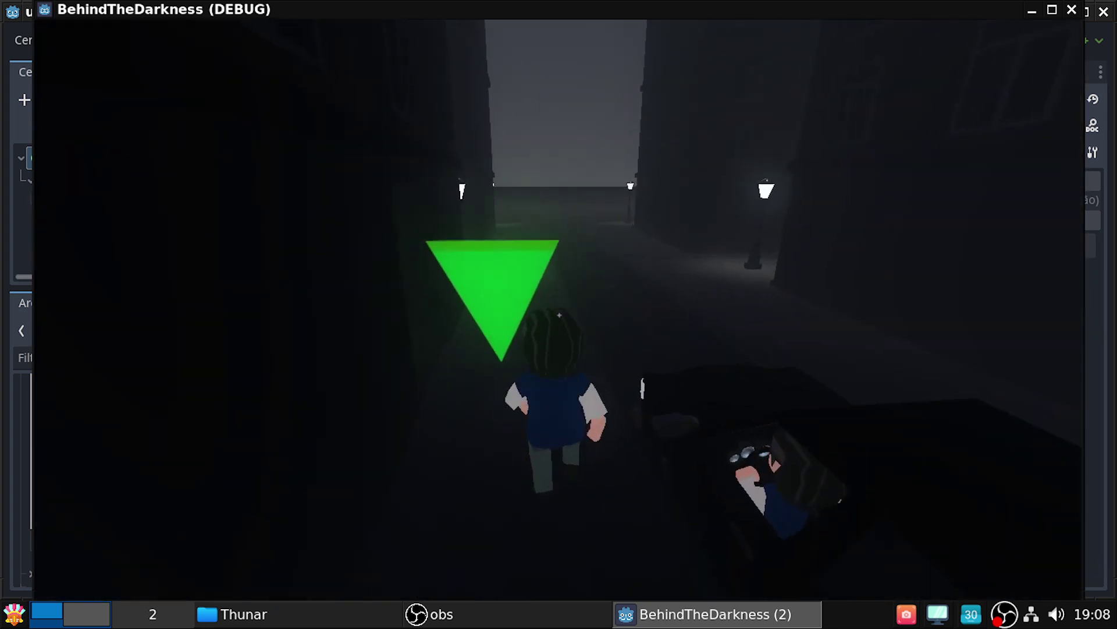
pyautogui.press('e')
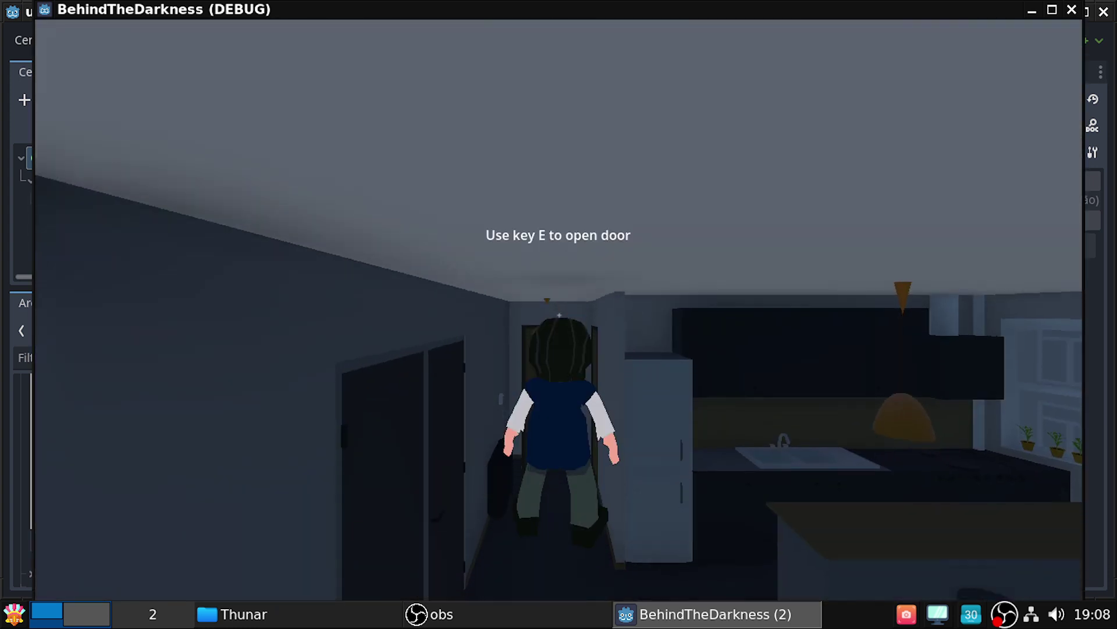
pyautogui.press('w')
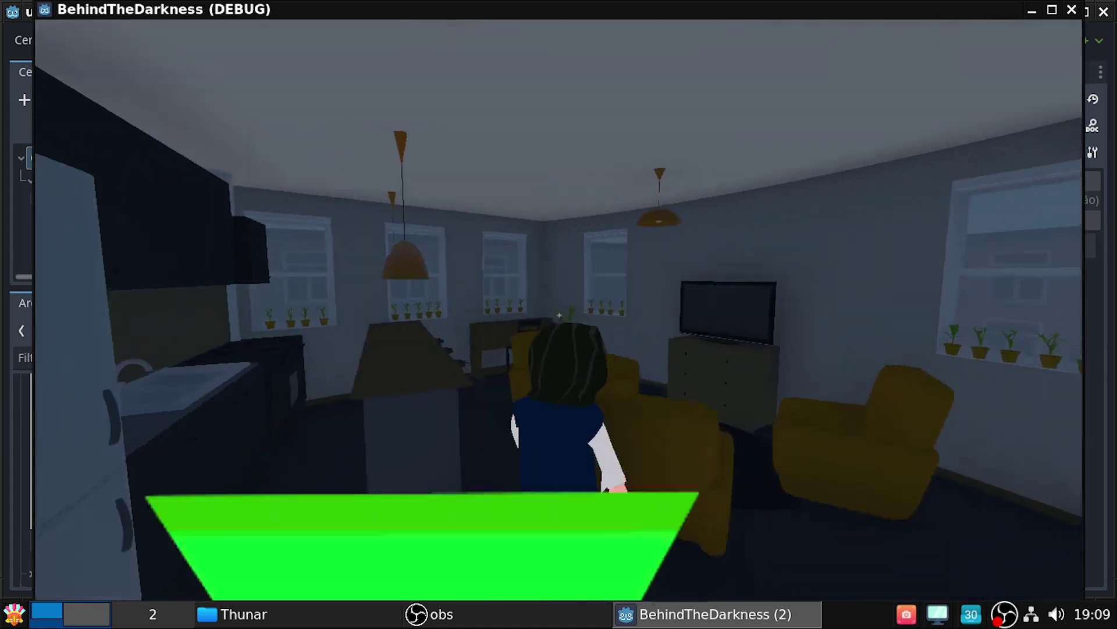
pyautogui.press('Escape')
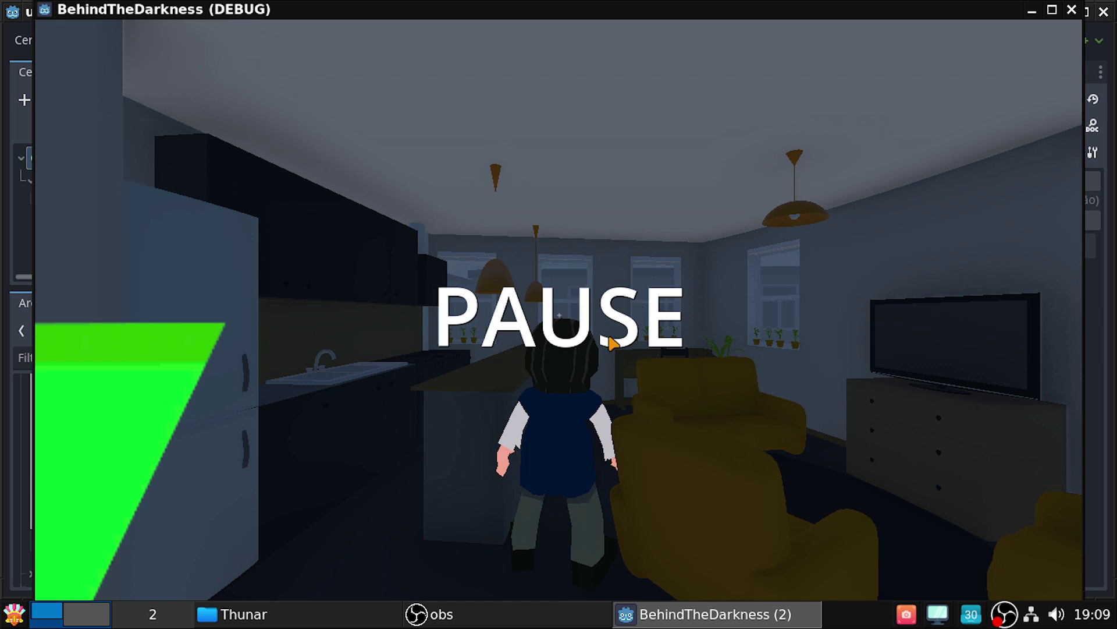
pyautogui.press('Escape')
# Walk through the hallway door into the bedroom and jump onto the dresser
pyautogui.press('w')
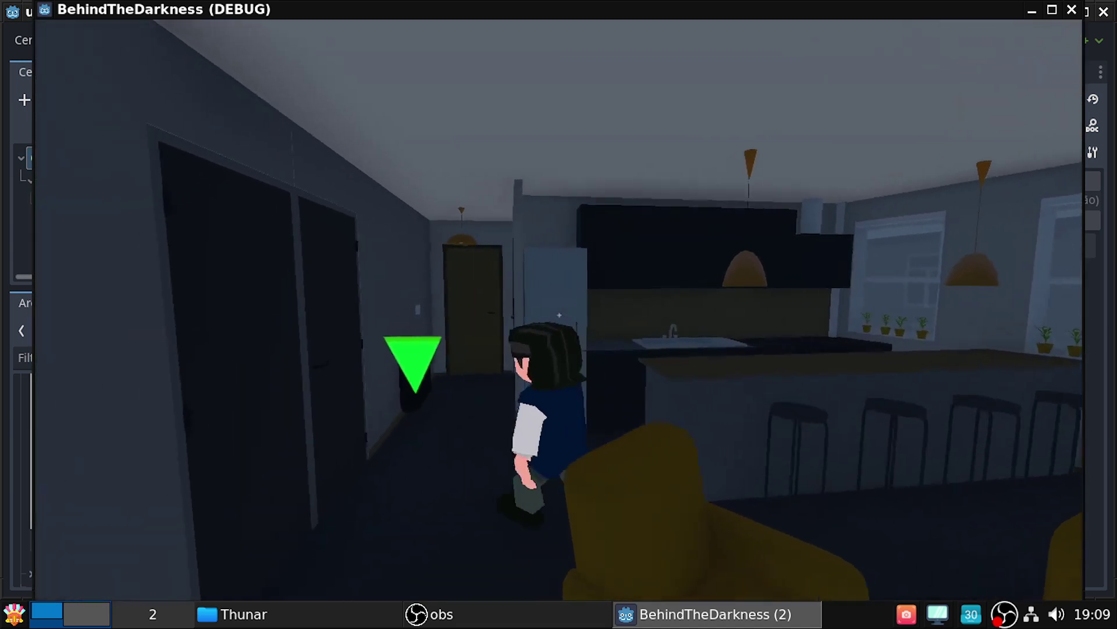
pyautogui.press('w')
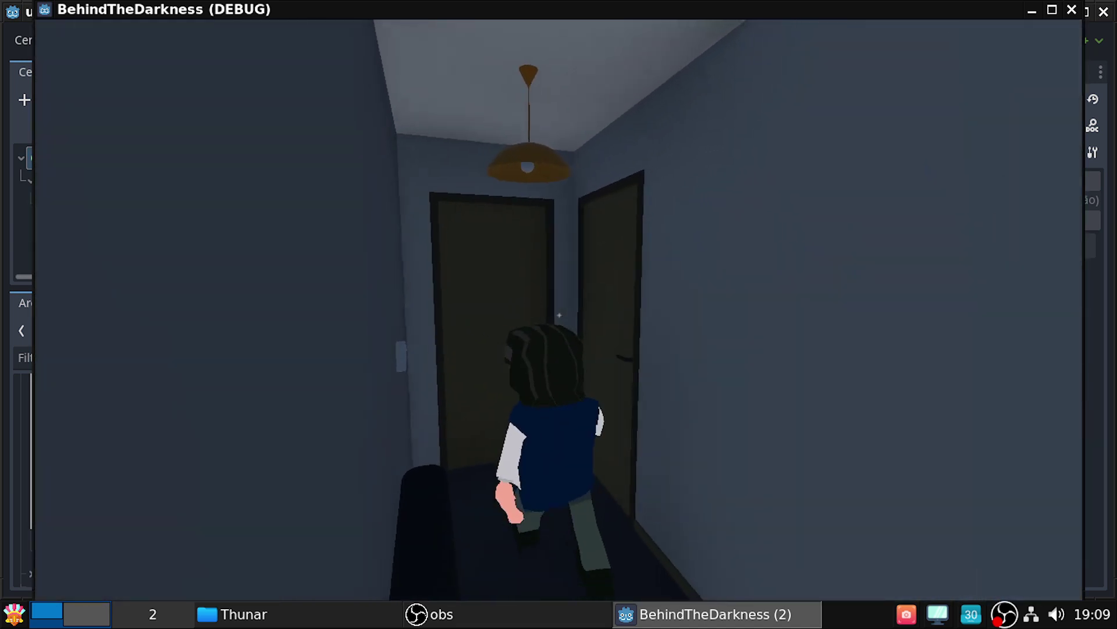
pyautogui.press('w')
pyautogui.press('e')
pyautogui.press('w')
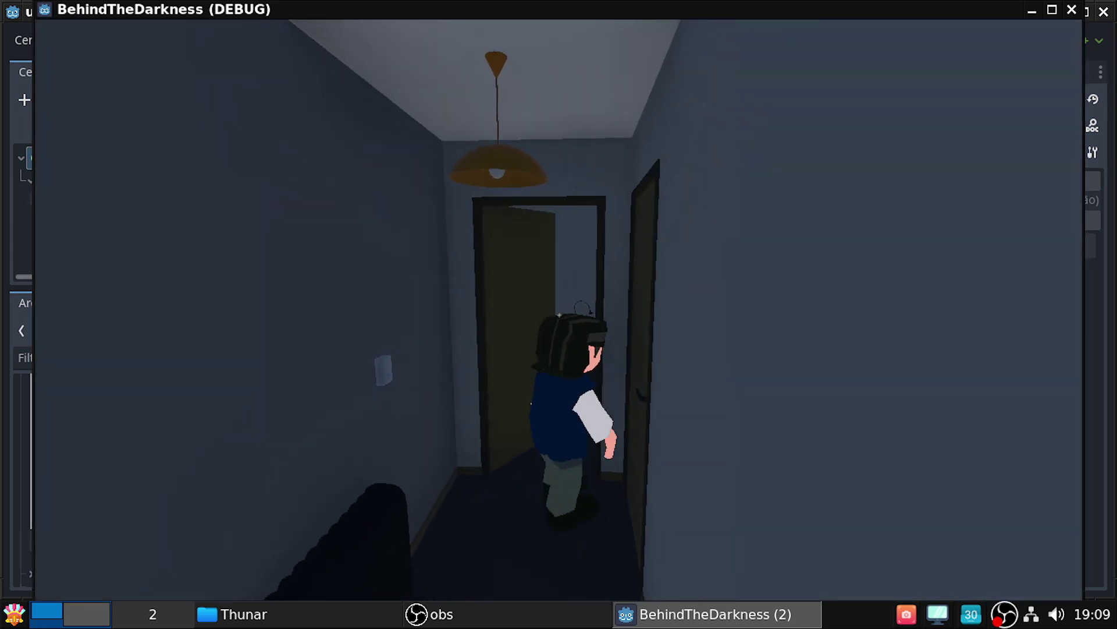
pyautogui.press('w')
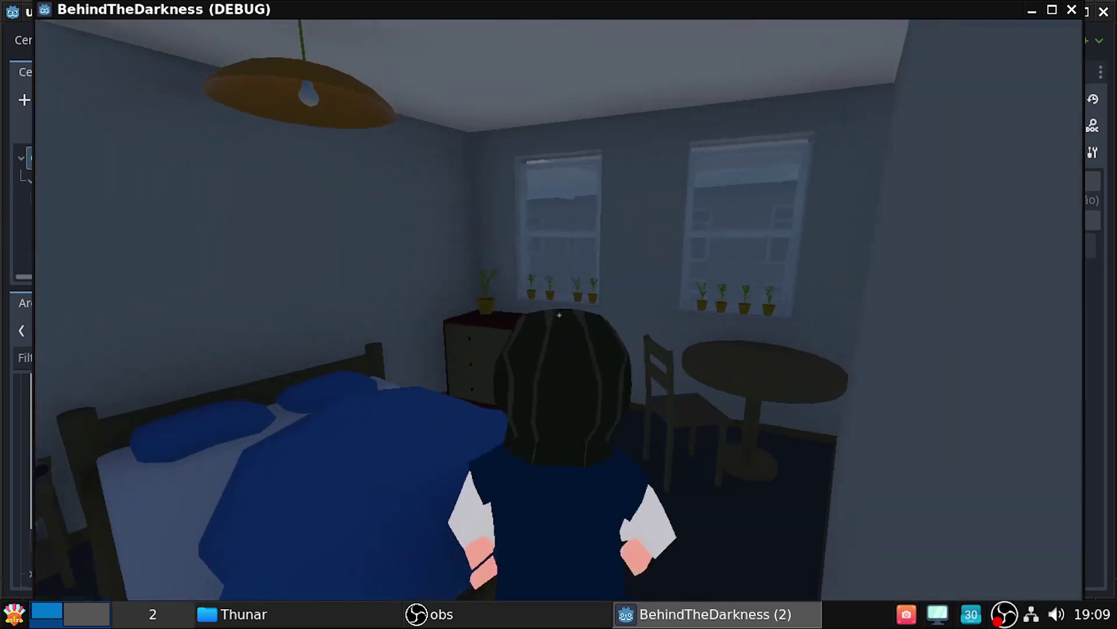
pyautogui.press('w')
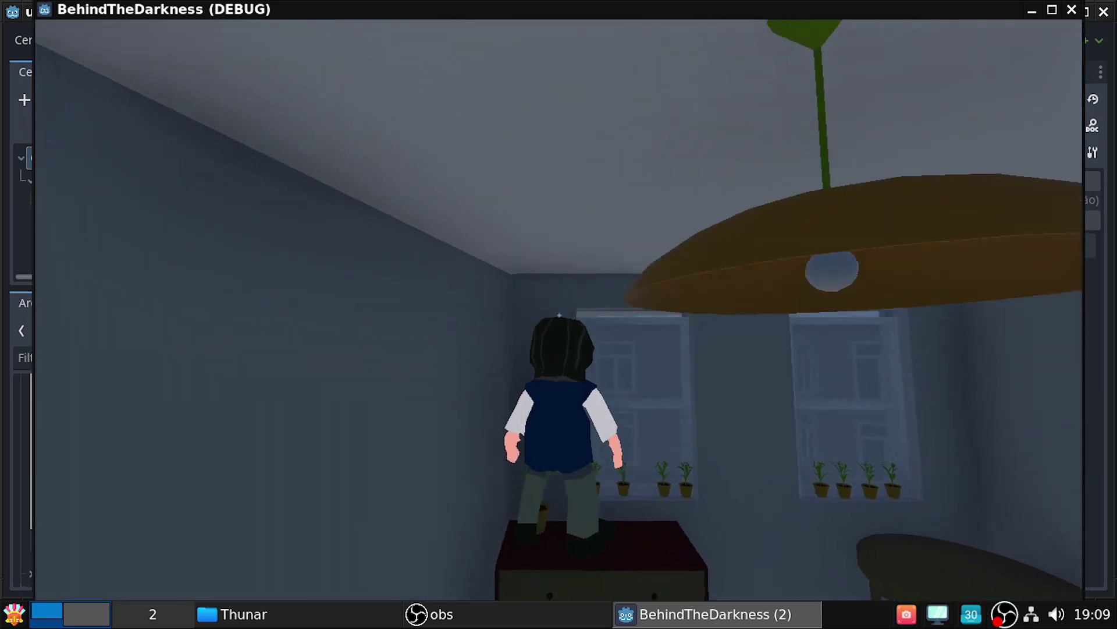
pyautogui.press('d')
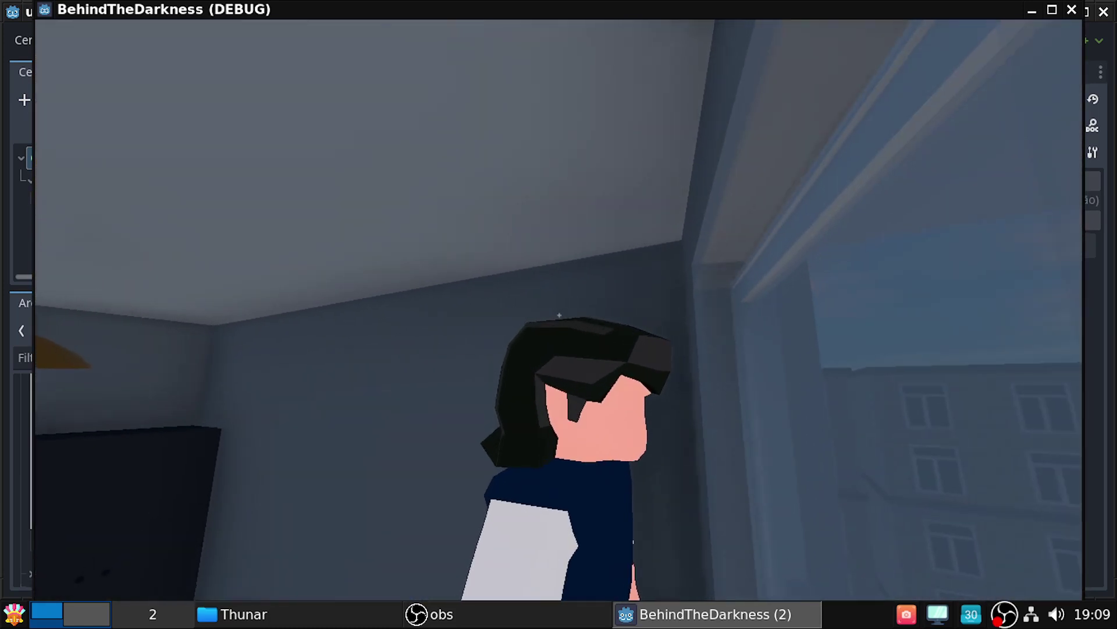
pyautogui.press('space')
# Look around the bedroom, walk through the hallway, and exit the apartment door onto the street
pyautogui.press('a')
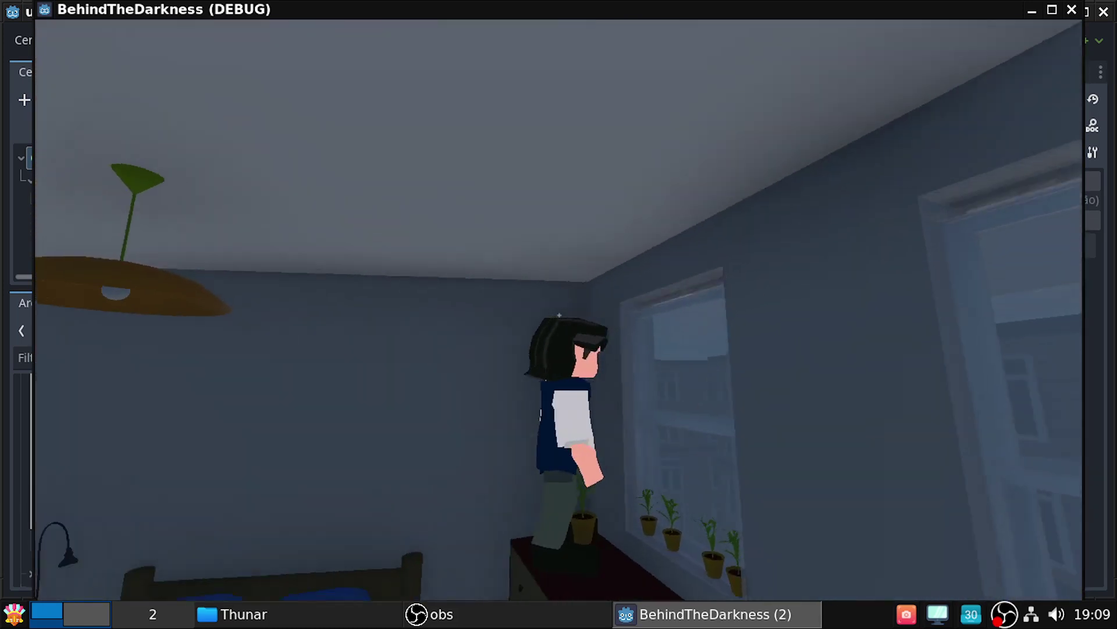
pyautogui.press('d')
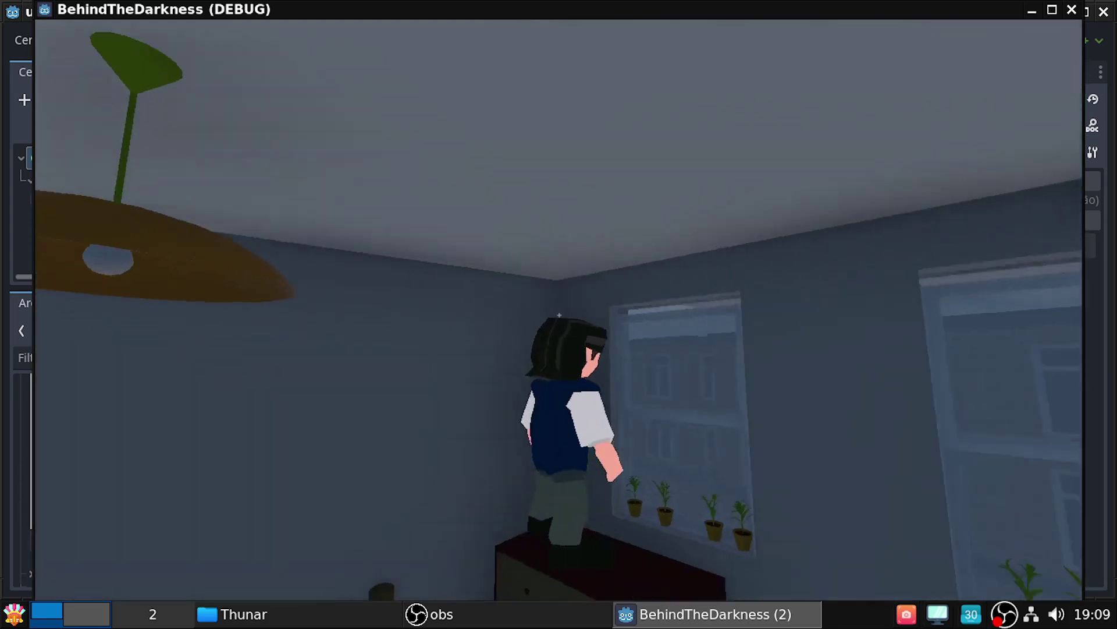
pyautogui.press('a')
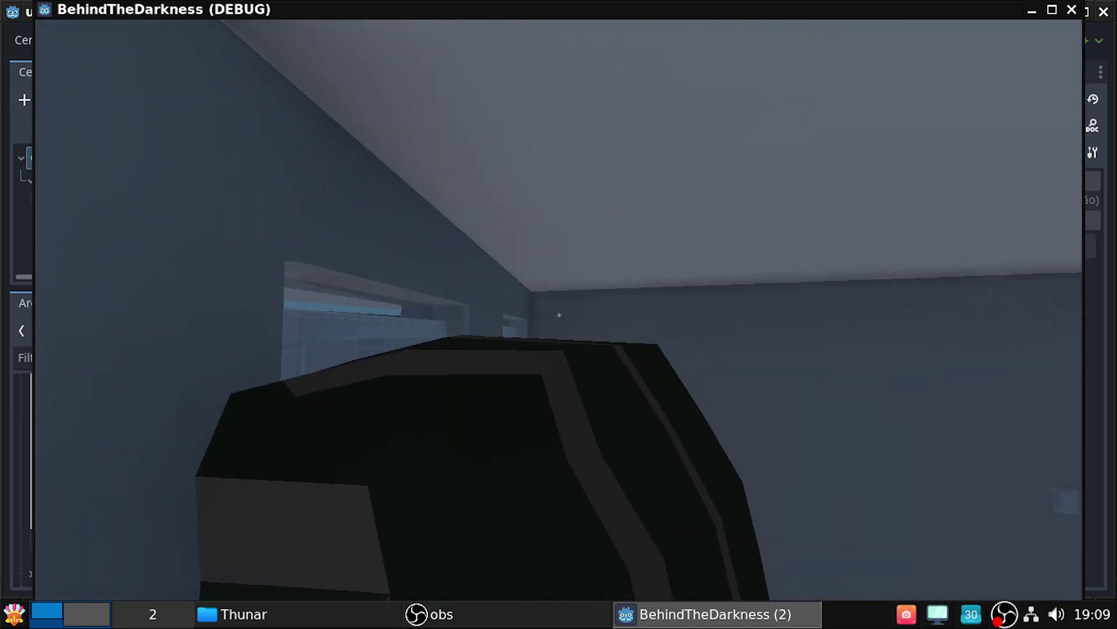
pyautogui.press('w')
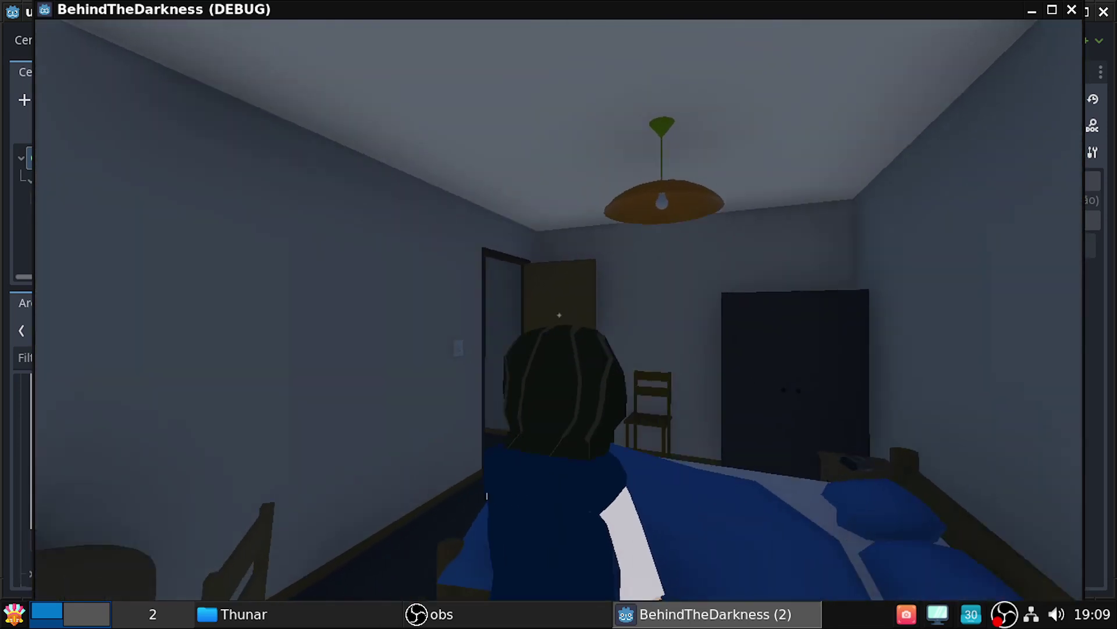
pyautogui.press('w')
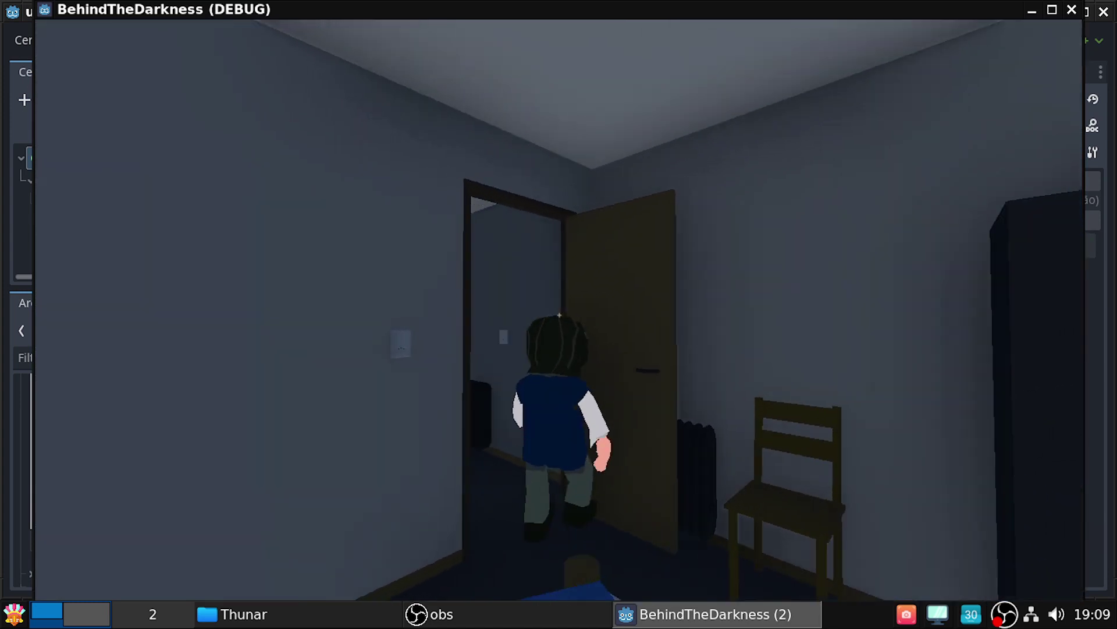
pyautogui.press('w')
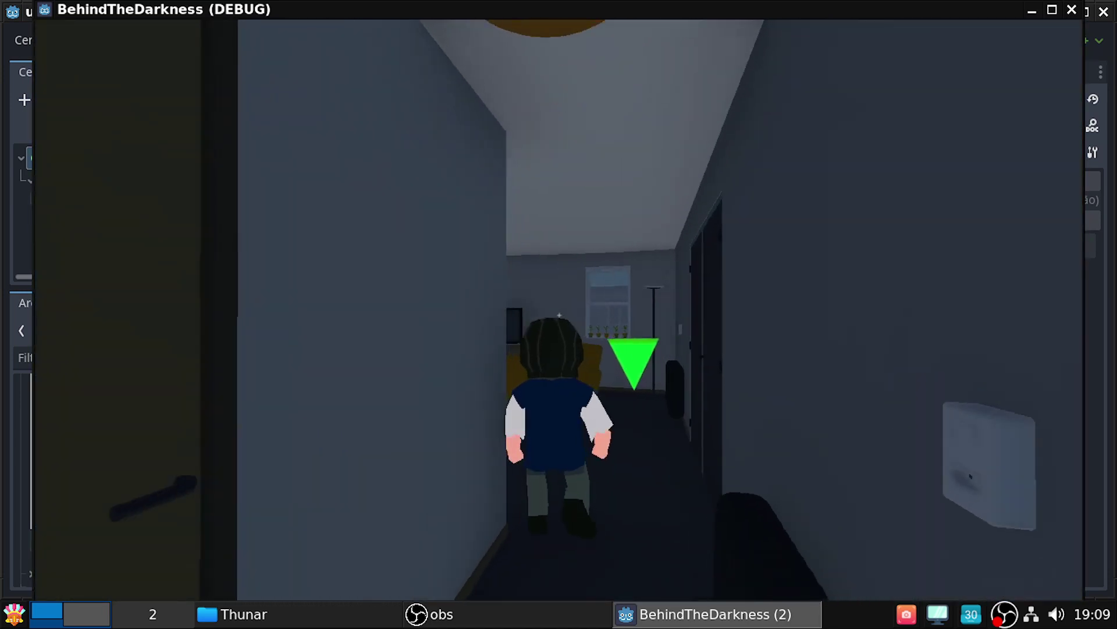
pyautogui.press('w')
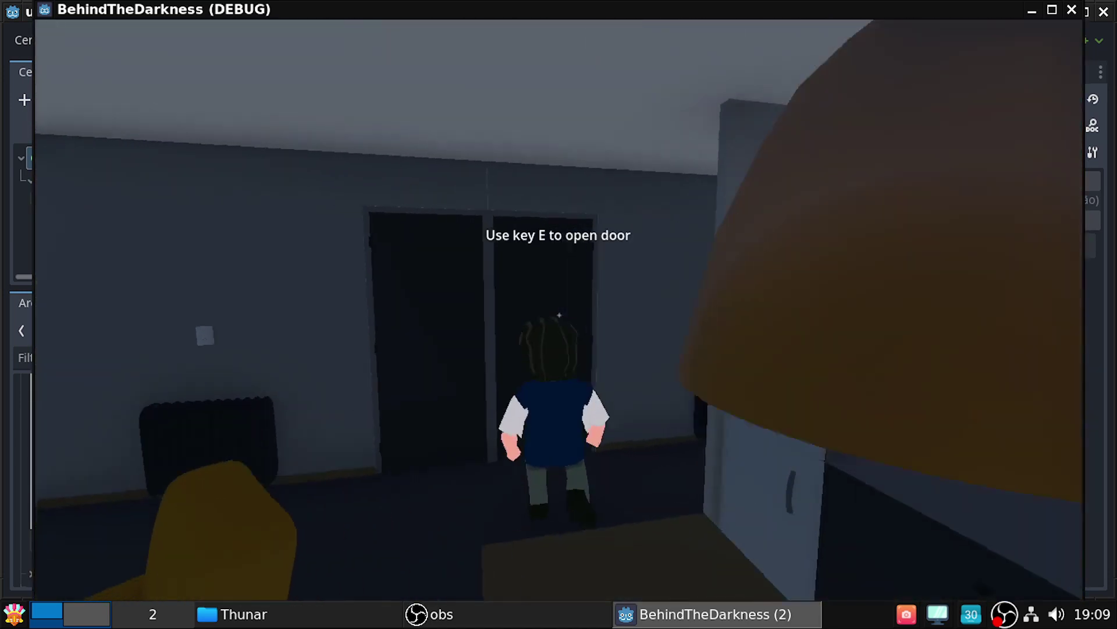
pyautogui.press('e')
# Walk along the street past the parked car into the green marker
pyautogui.press('s')
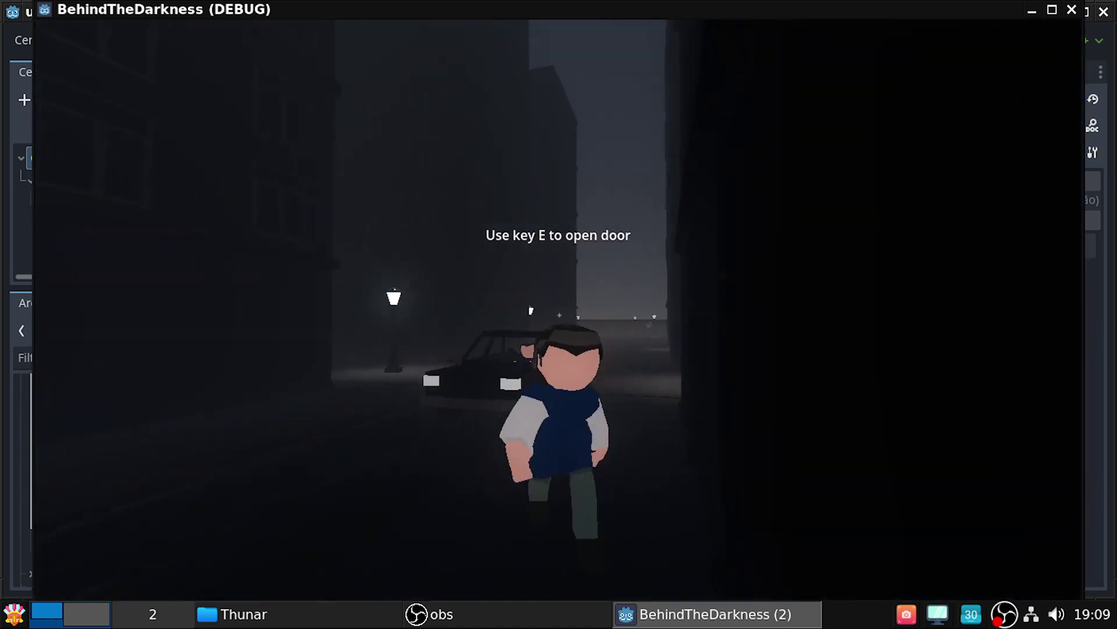
pyautogui.press('a')
pyautogui.press('w')
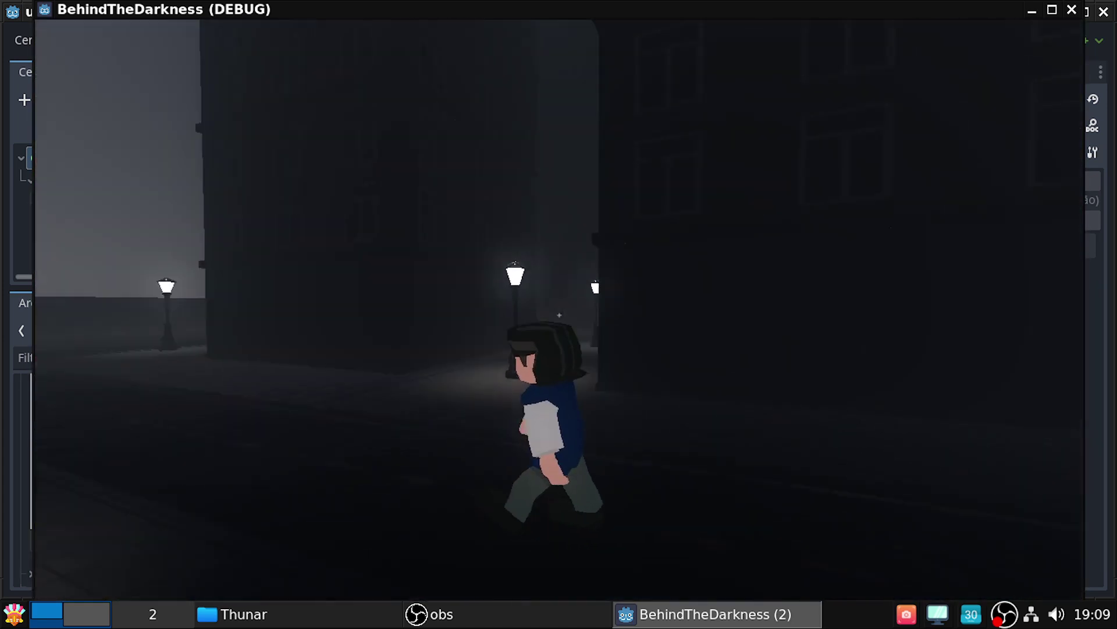
pyautogui.press('d')
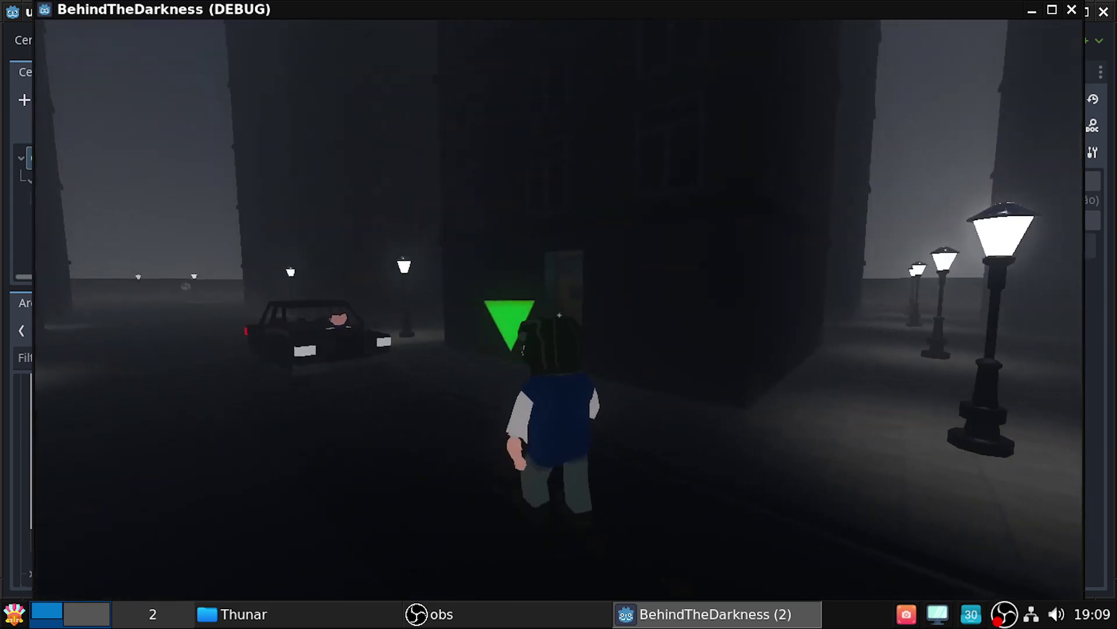
pyautogui.press('d')
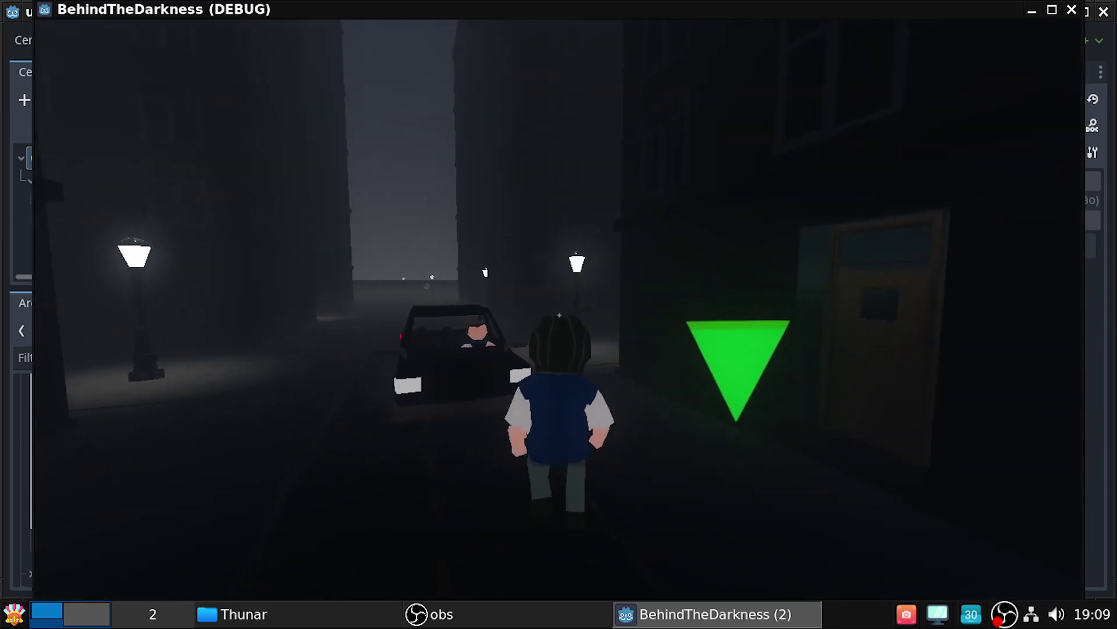
pyautogui.press('s')
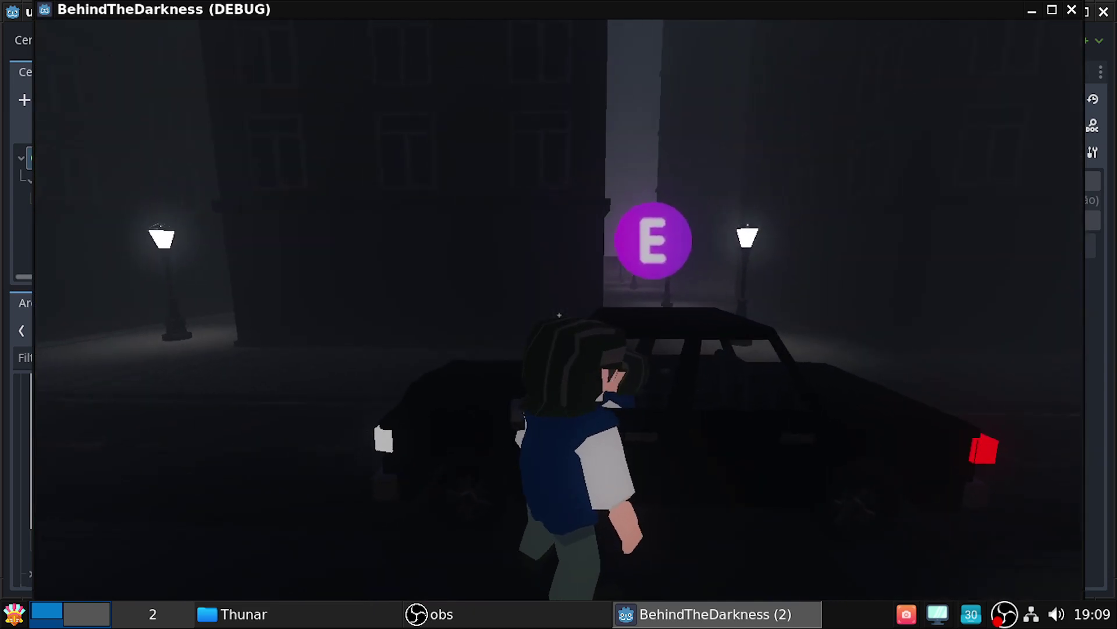
# Walk away from the car down the street and turn back
pyautogui.press('w')
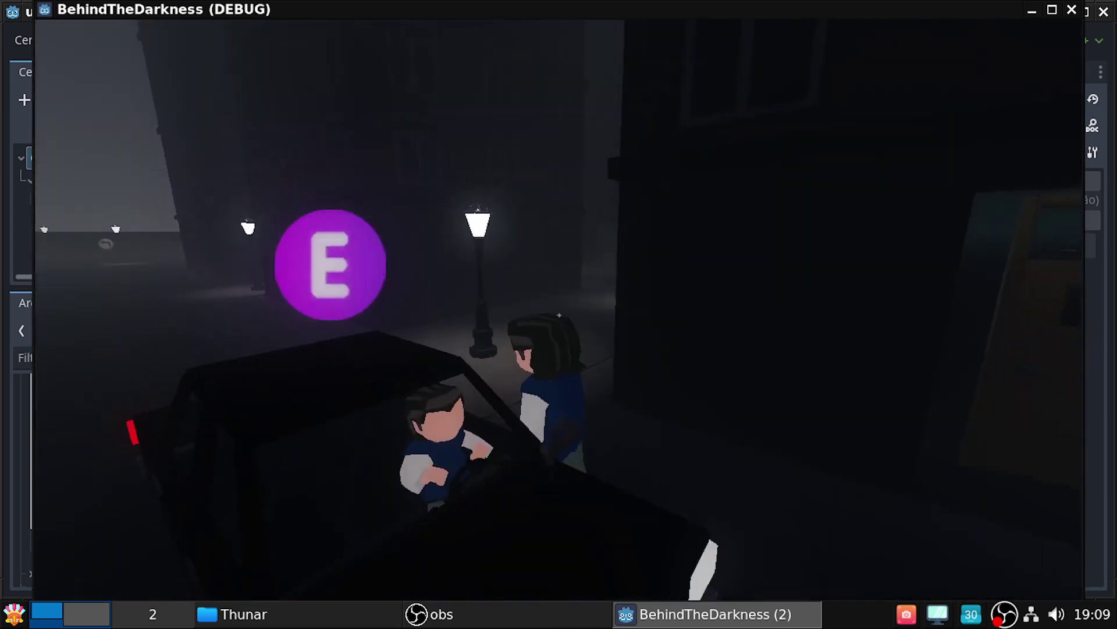
pyautogui.press('a')
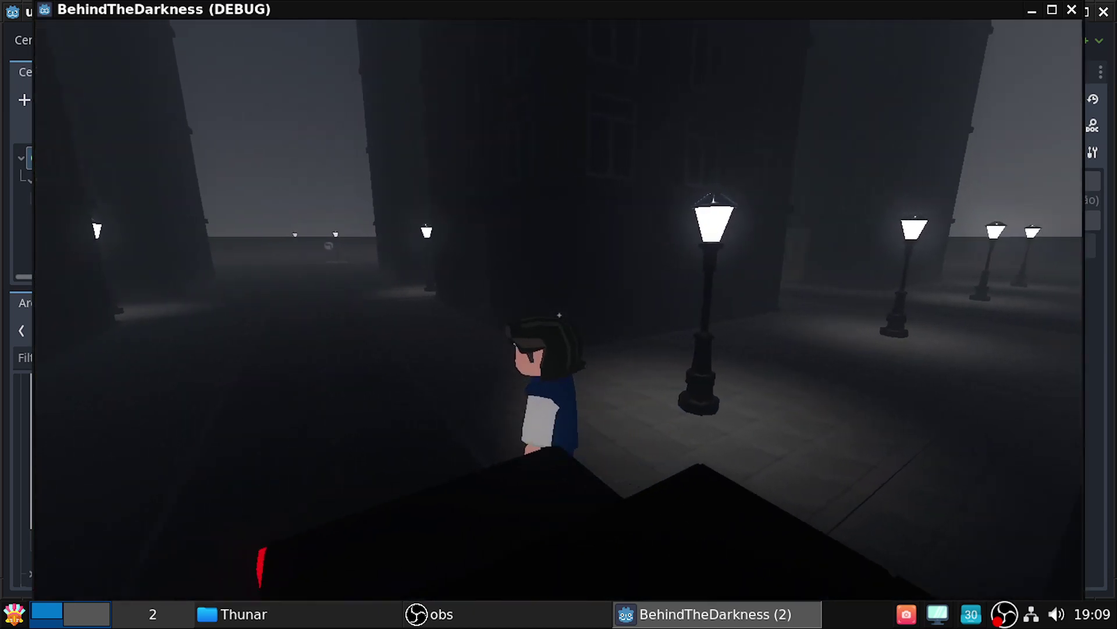
pyautogui.press('s')
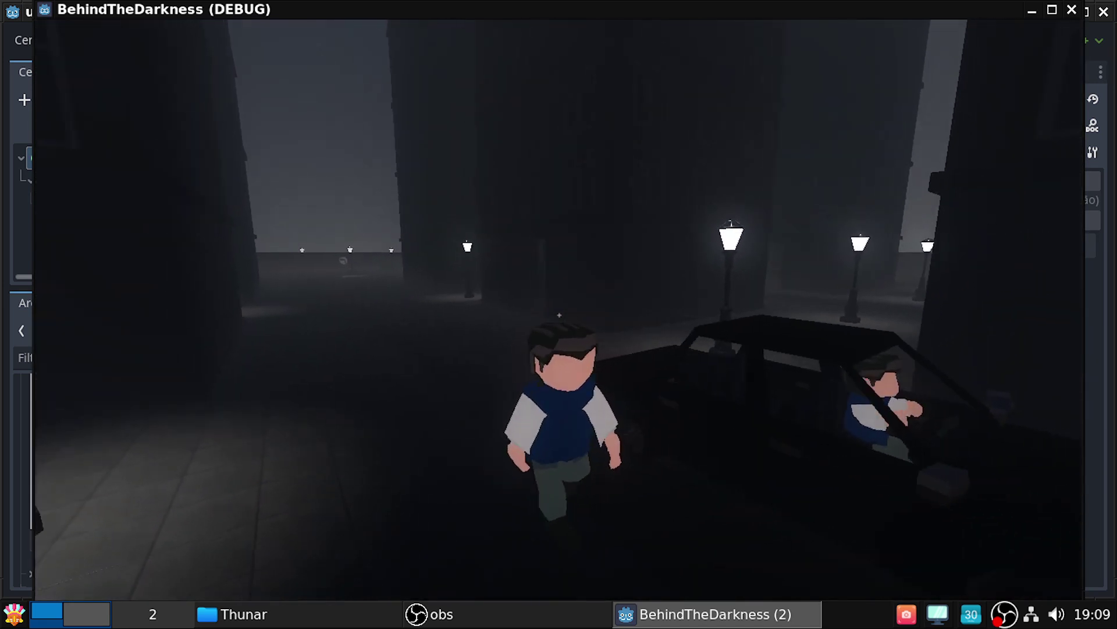
pyautogui.press('s')
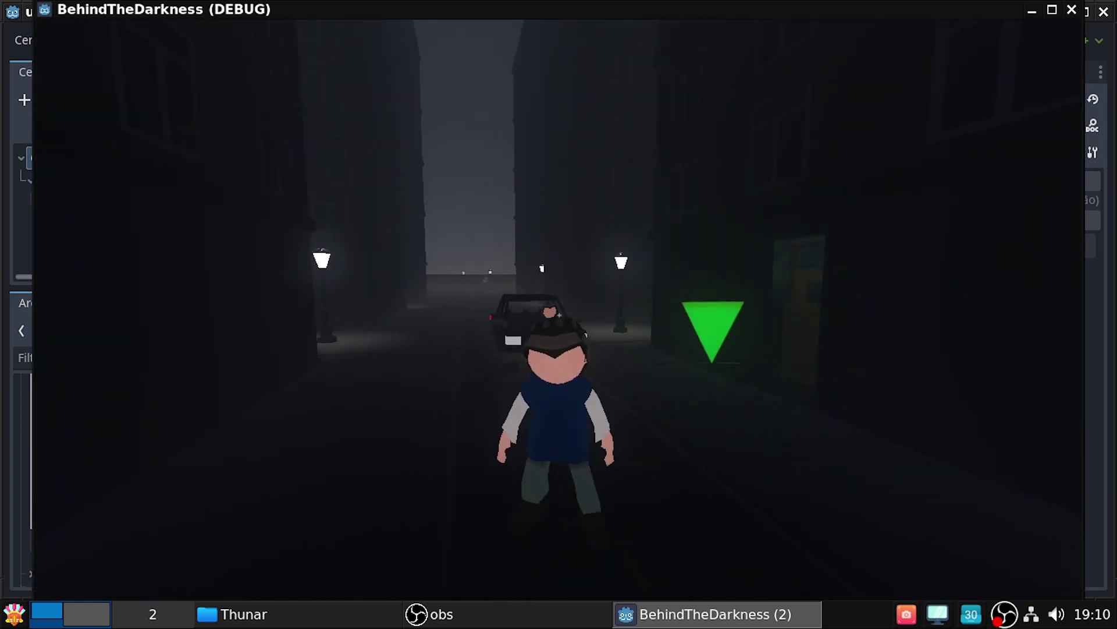
pyautogui.press('s')
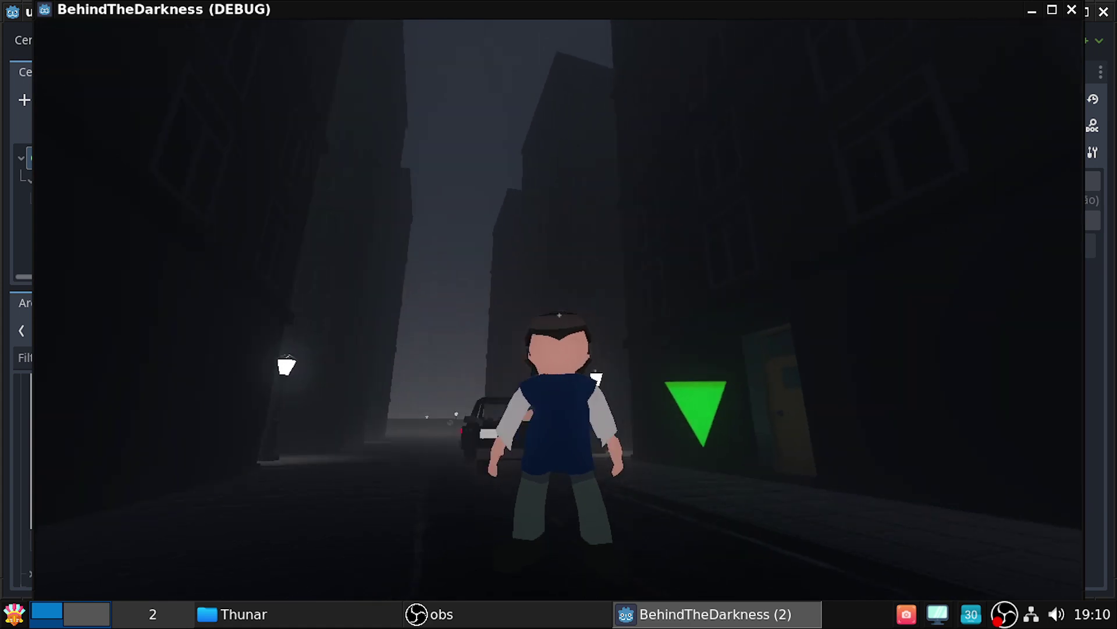
pyautogui.press('d')
pyautogui.press('s')
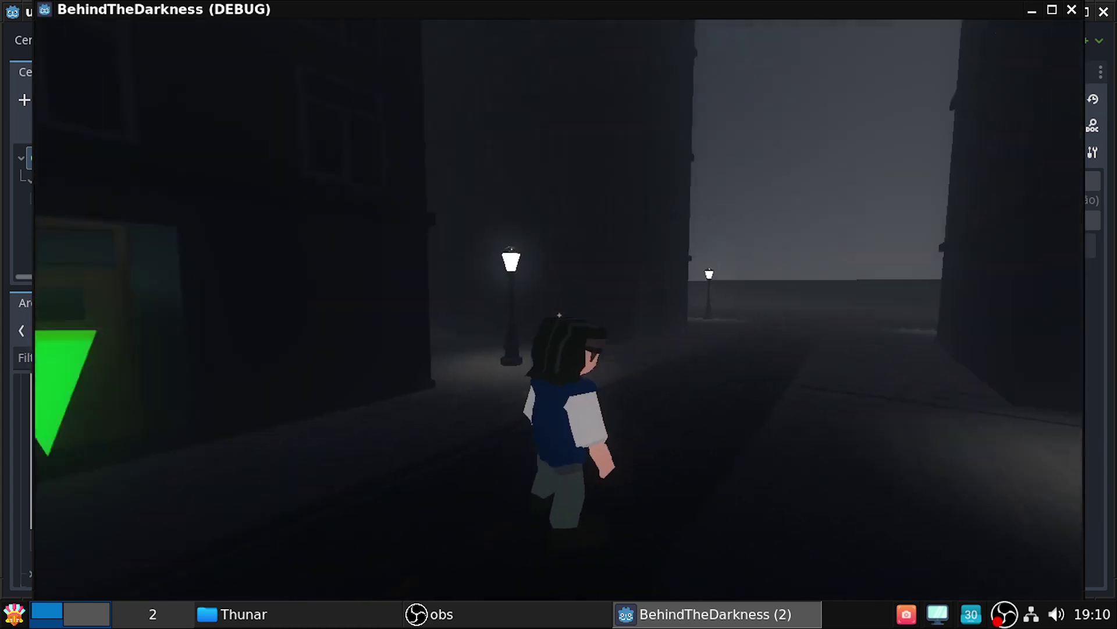
pyautogui.press('s')
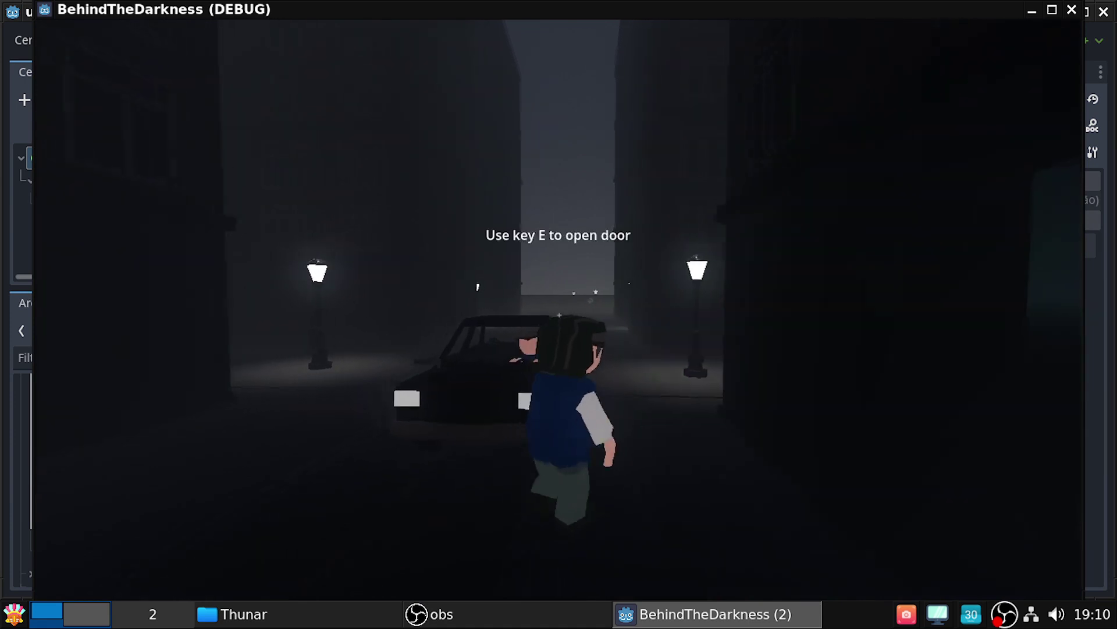
# Circle the parked car, stepping up to and away from the driver door
pyautogui.press('w')
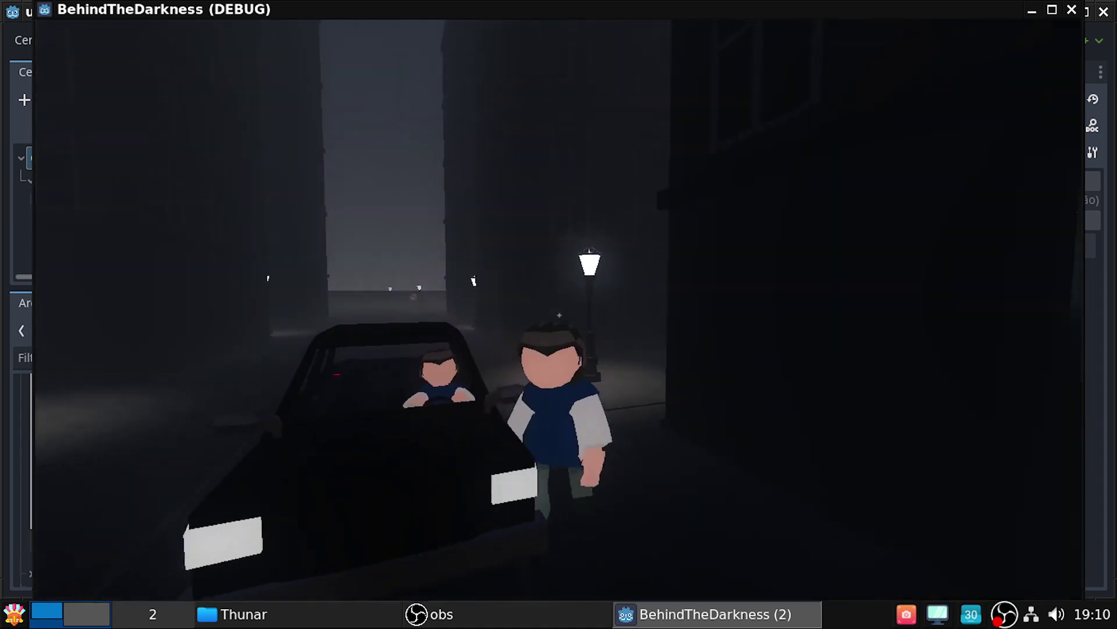
pyautogui.press('s')
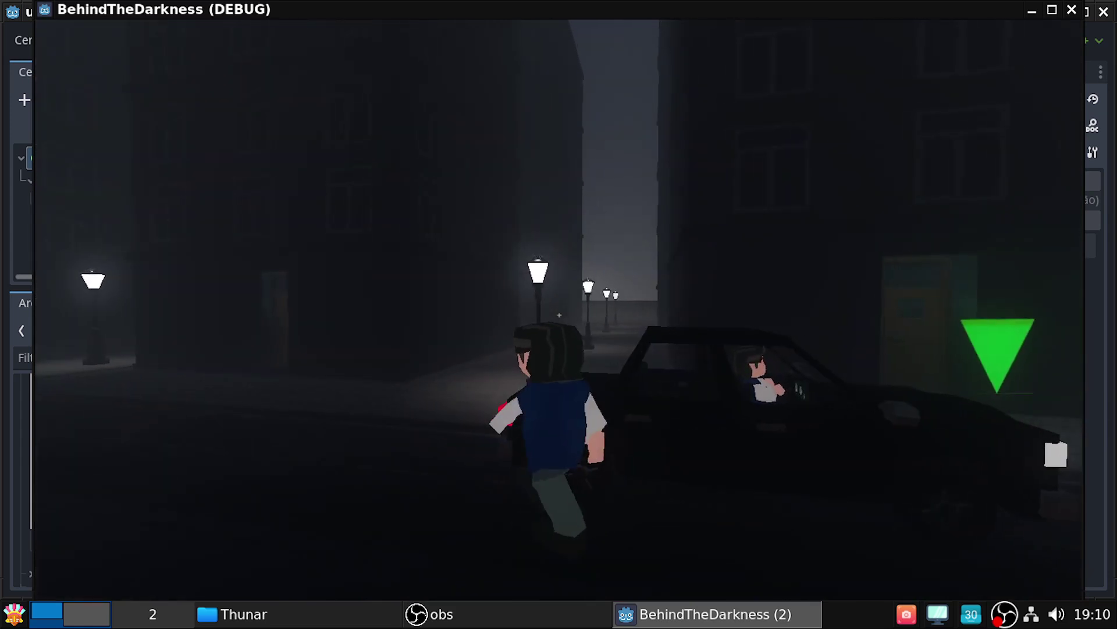
pyautogui.press('w')
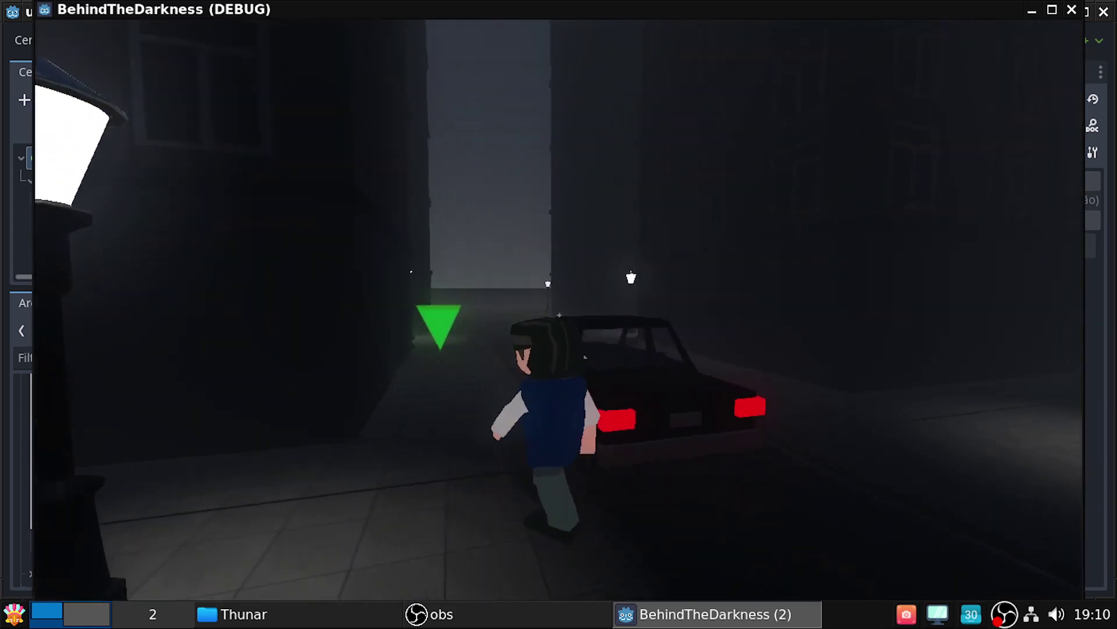
pyautogui.press('w')
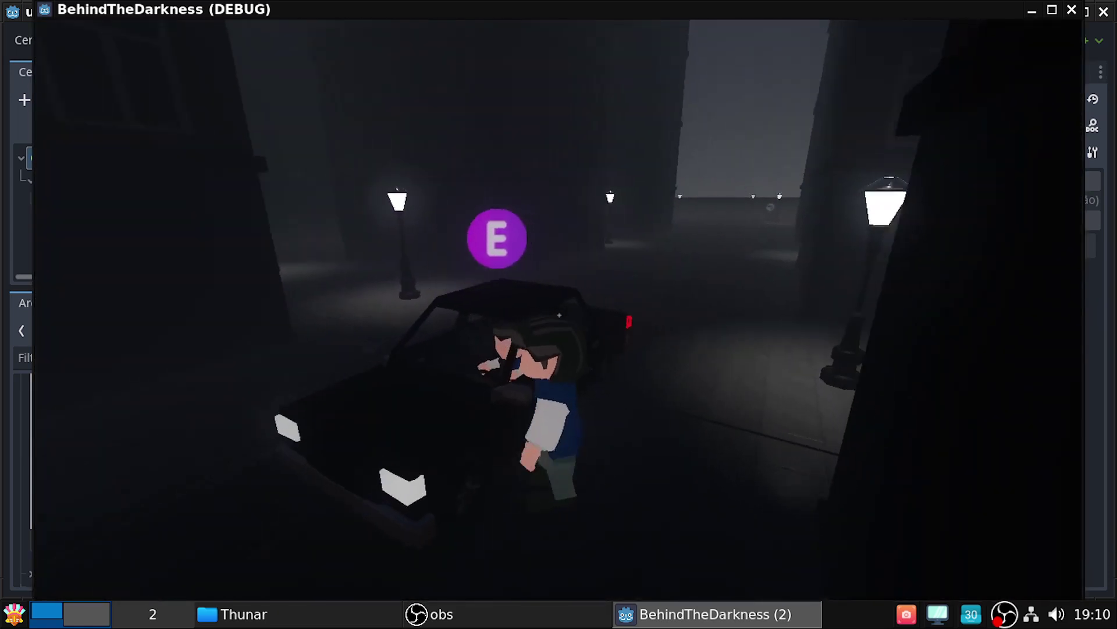
pyautogui.press('s')
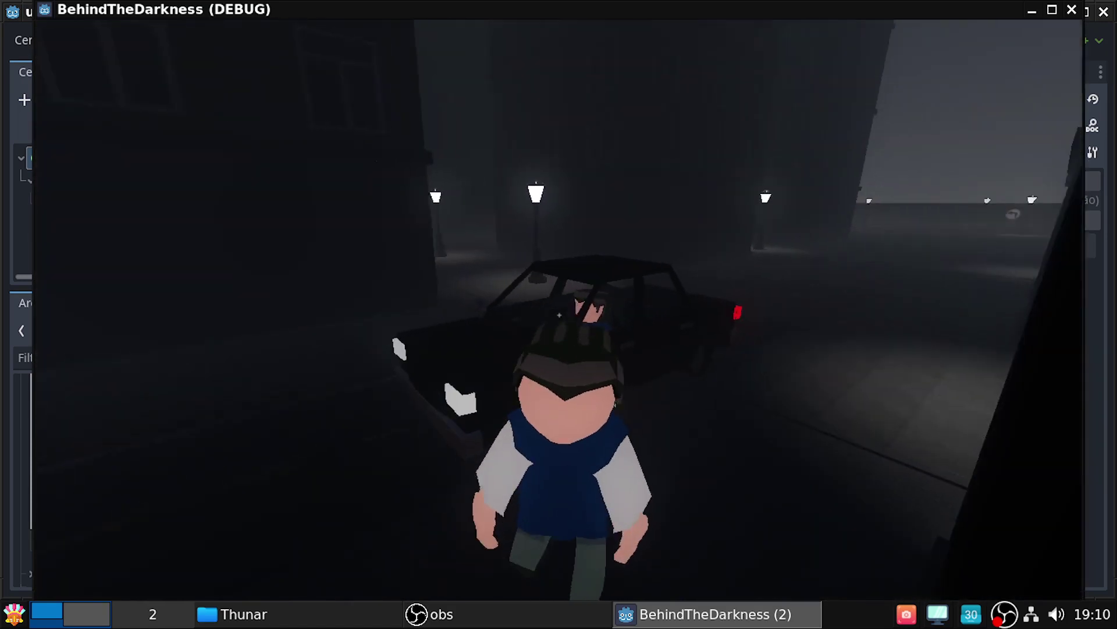
pyautogui.press('w')
pyautogui.press('w')
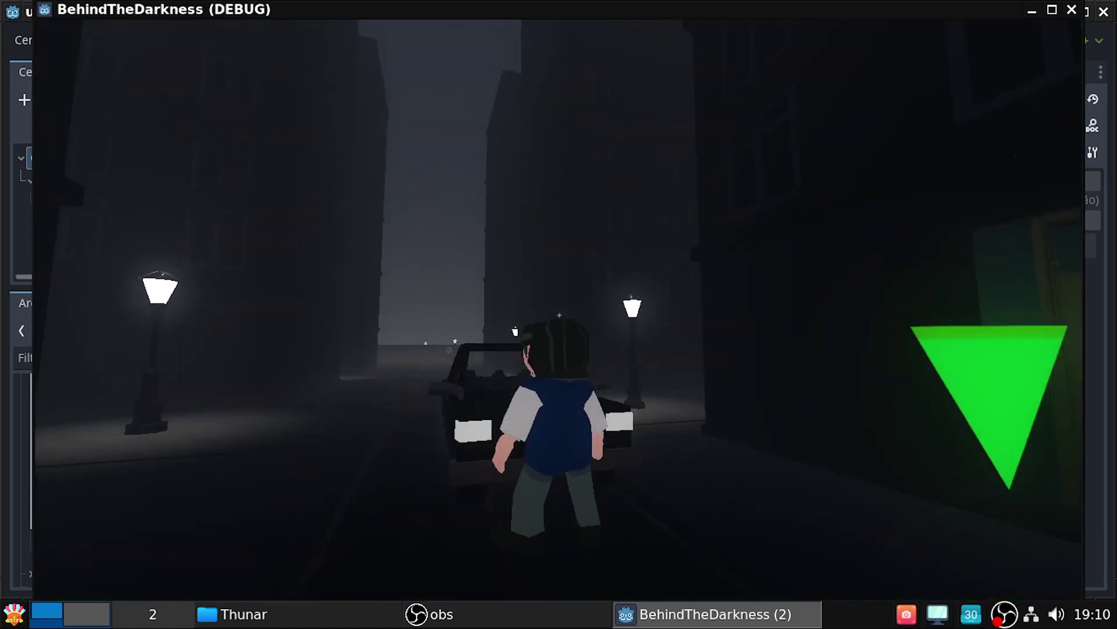
# Walk back and forth past the car, ending up beside it again
pyautogui.press('s')
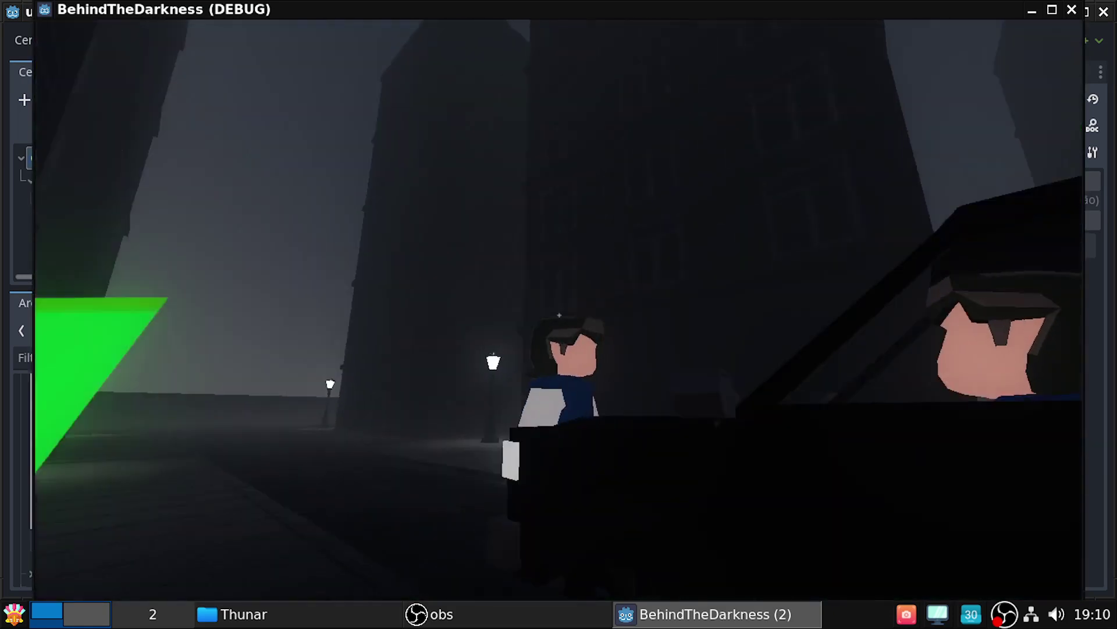
pyautogui.press('w')
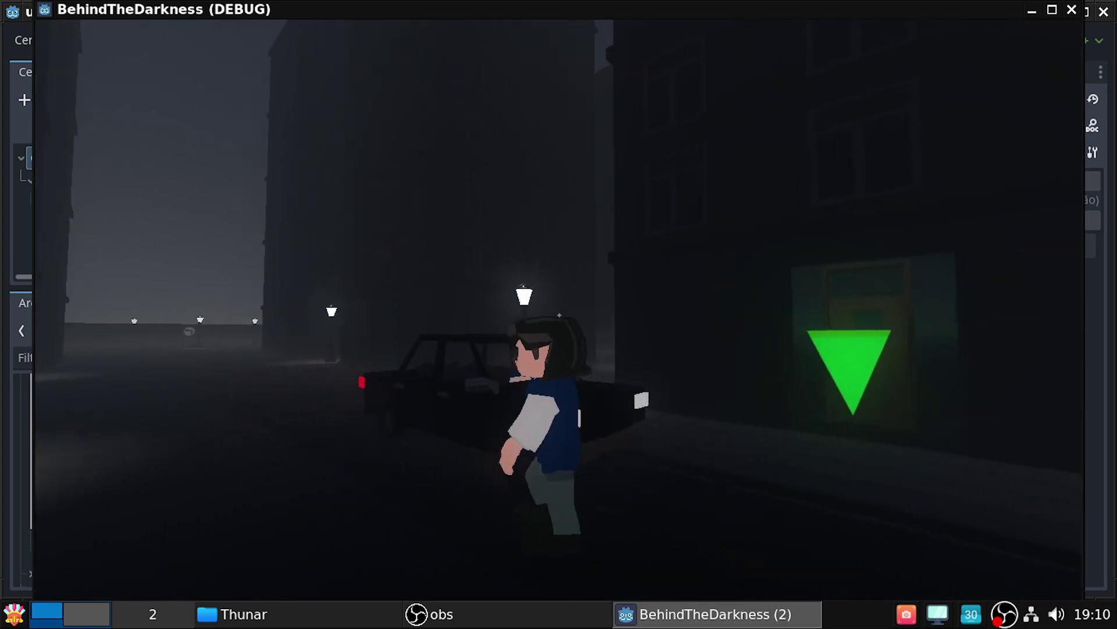
pyautogui.press('s')
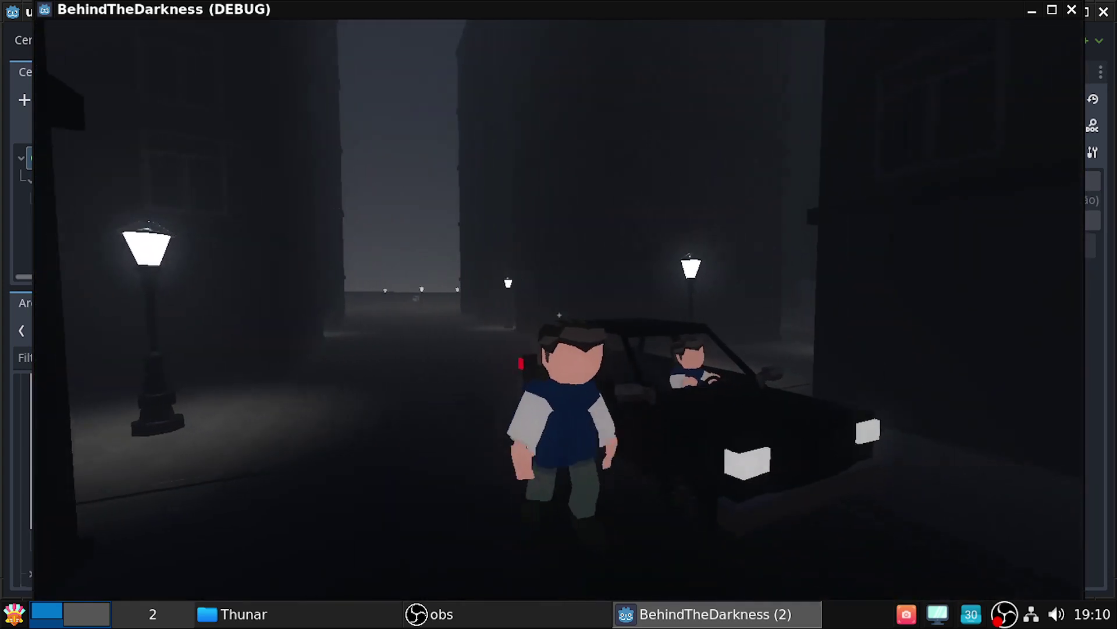
pyautogui.press('w')
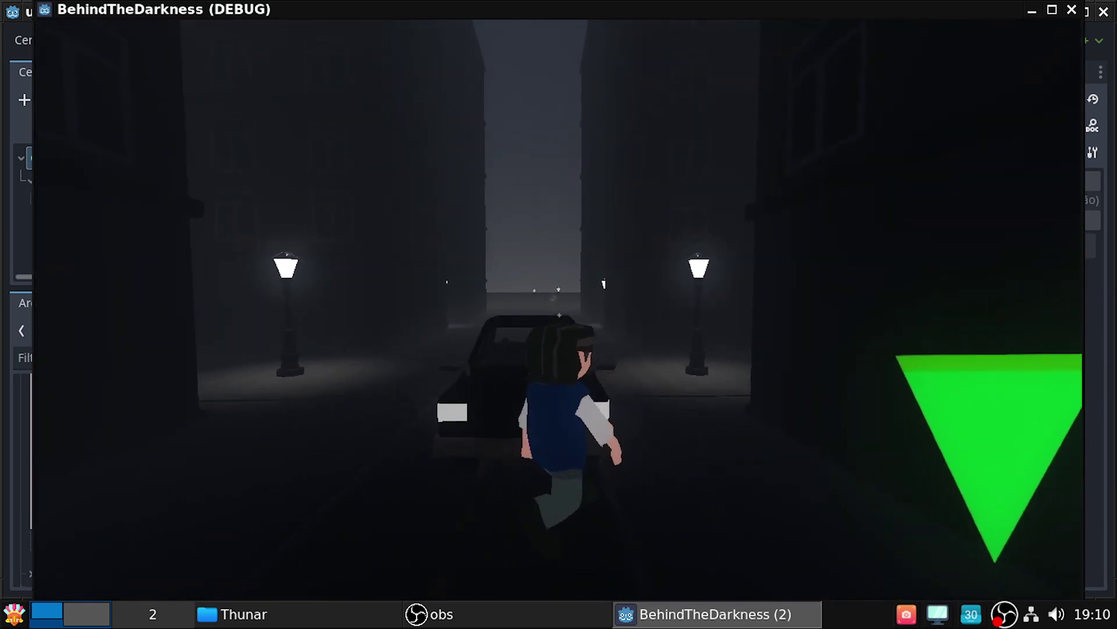
pyautogui.press('w')
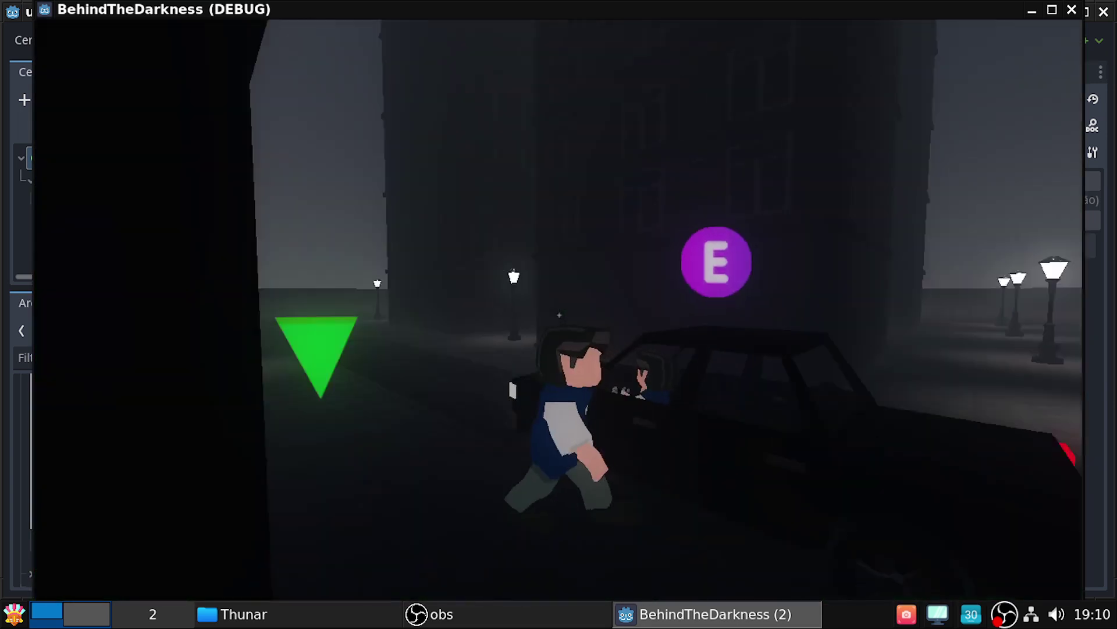
pyautogui.press('a')
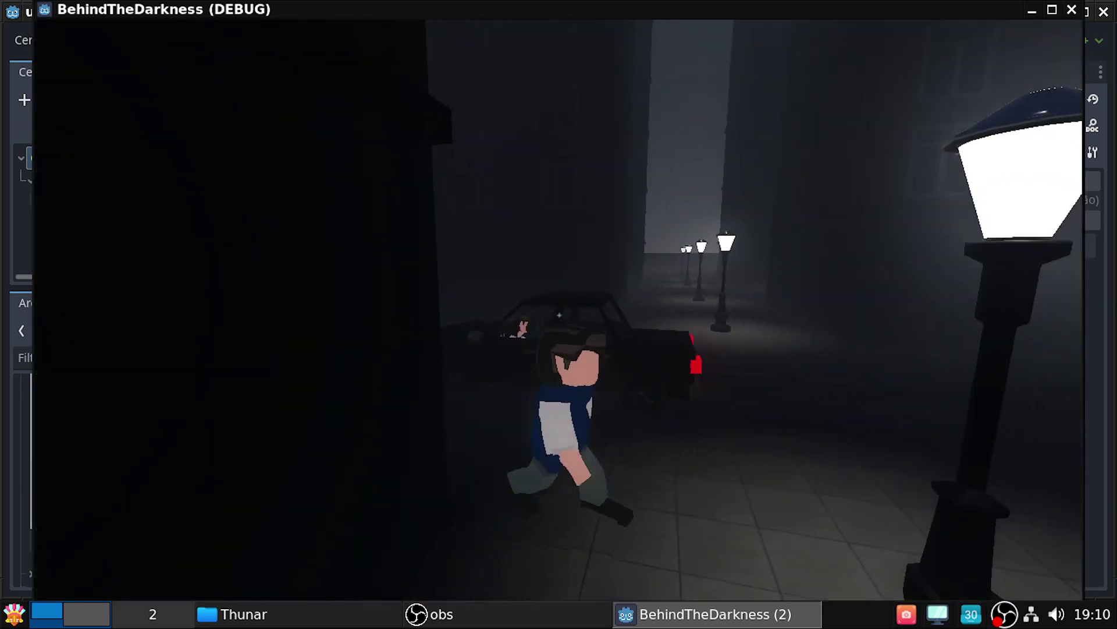
pyautogui.press('w')
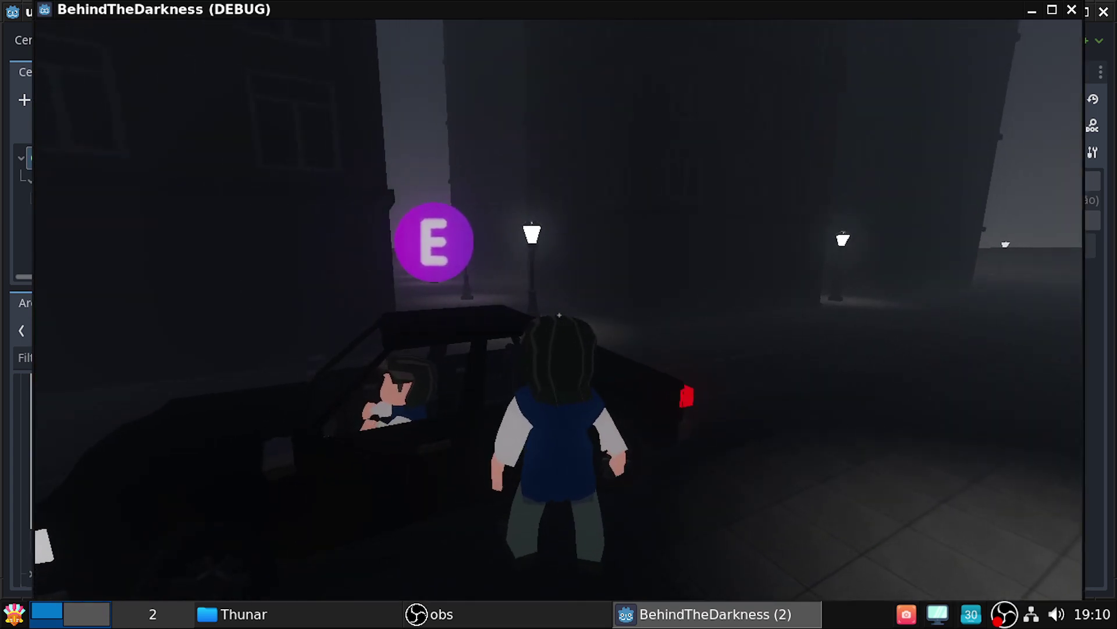
pyautogui.press('w')
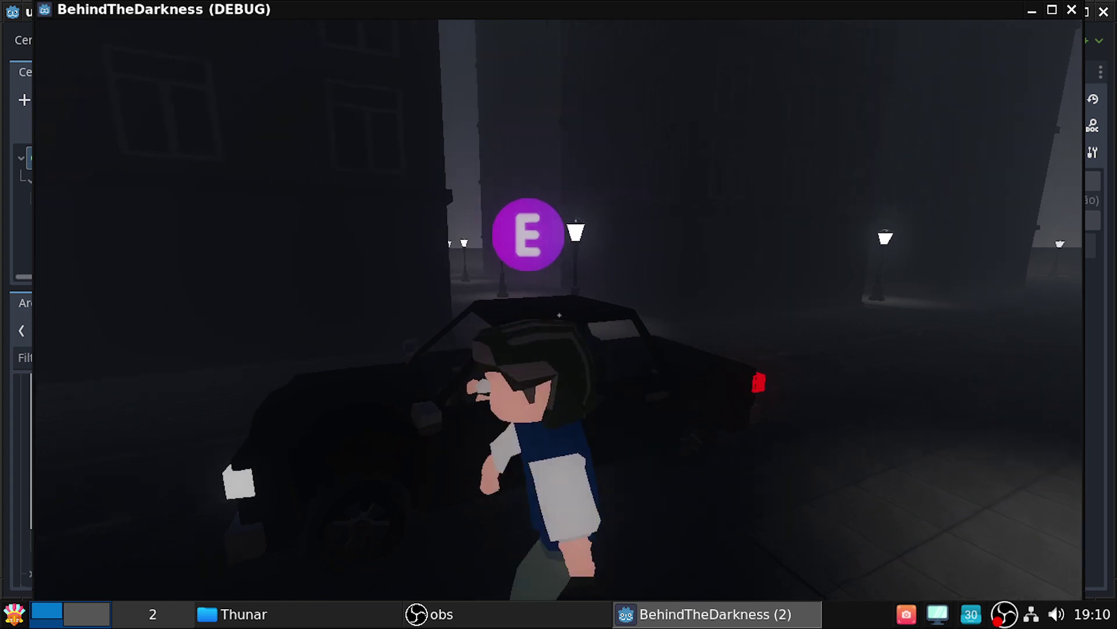
# Interact with the car to seat the driver, then walk around its rear and side
pyautogui.press('e')
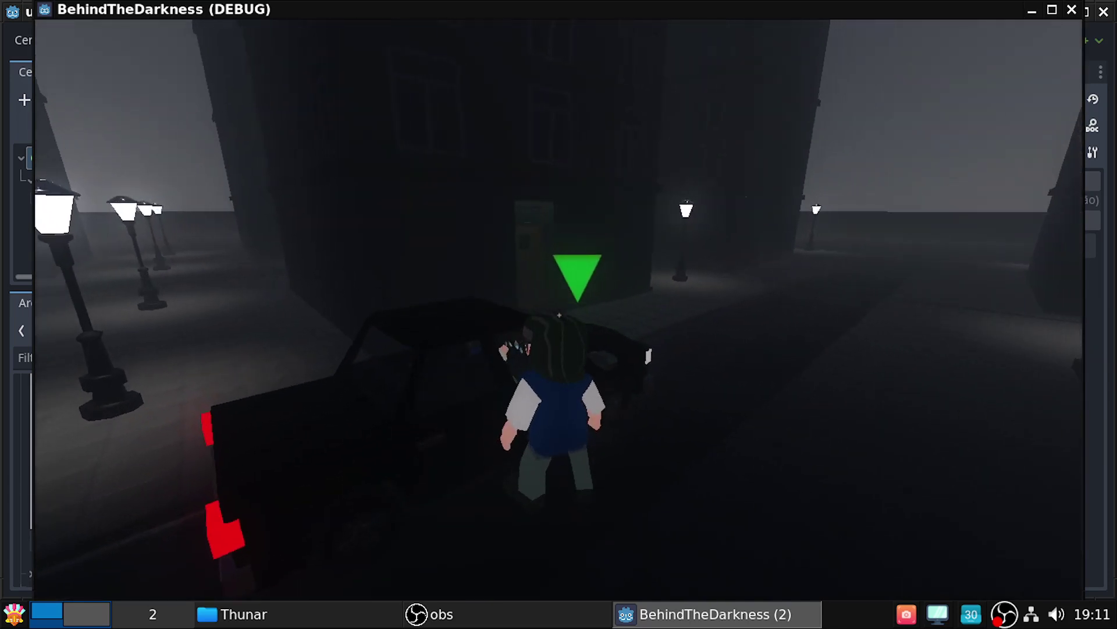
pyautogui.press('d')
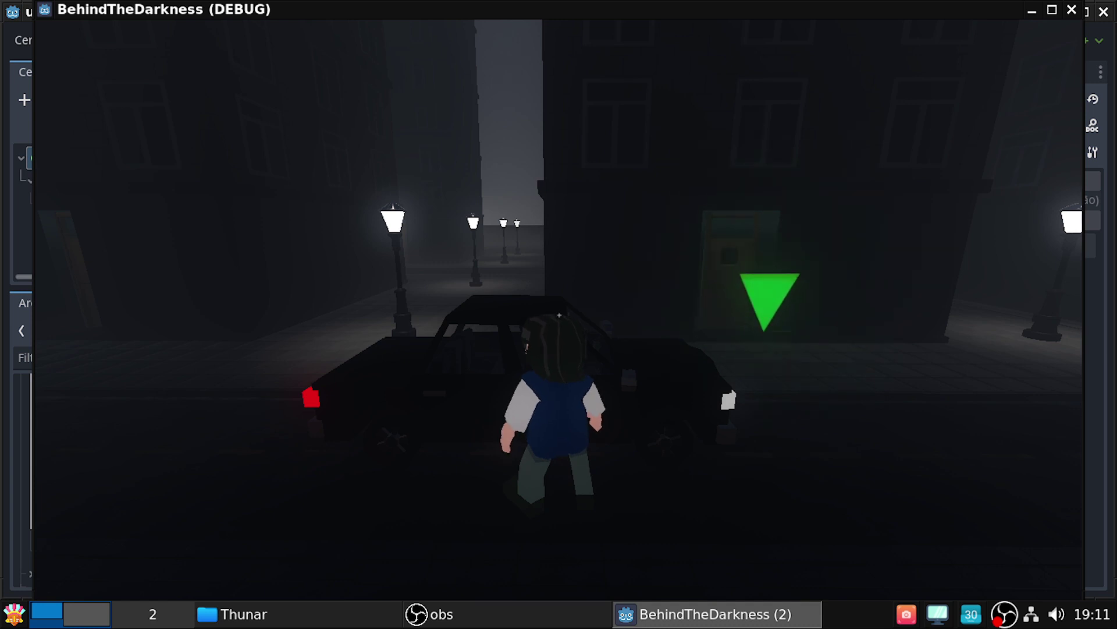
pyautogui.press('a')
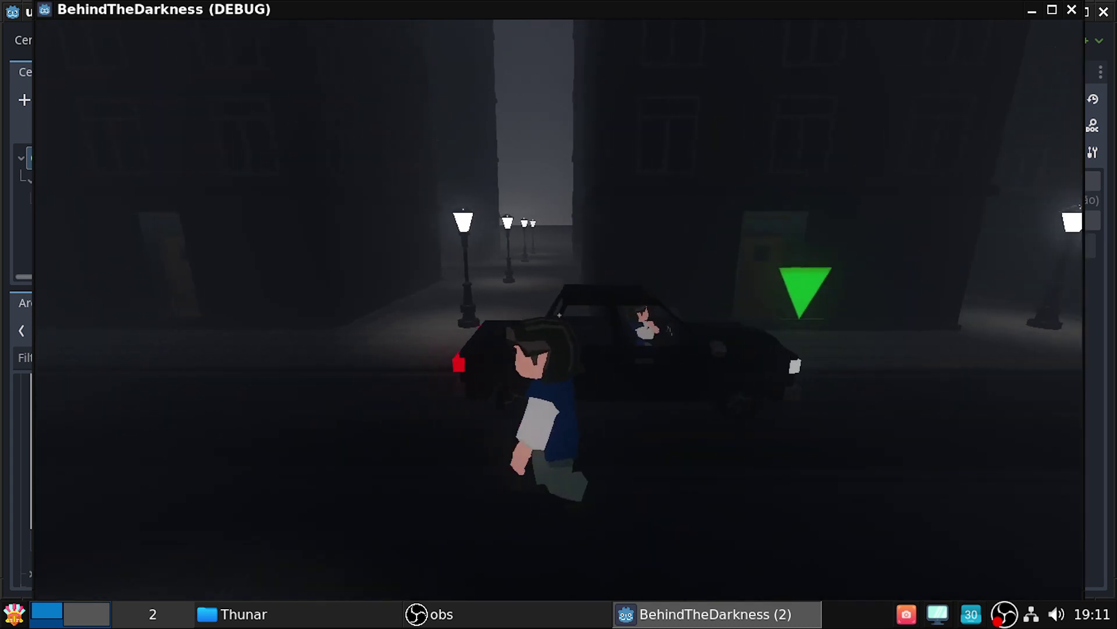
pyautogui.press('w')
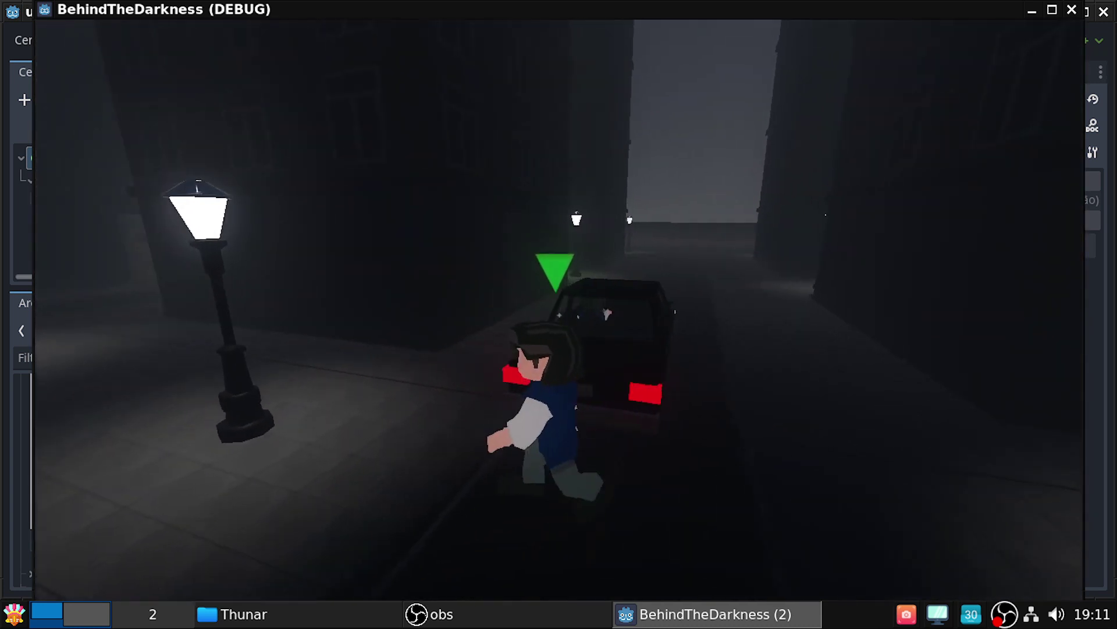
pyautogui.press('a')
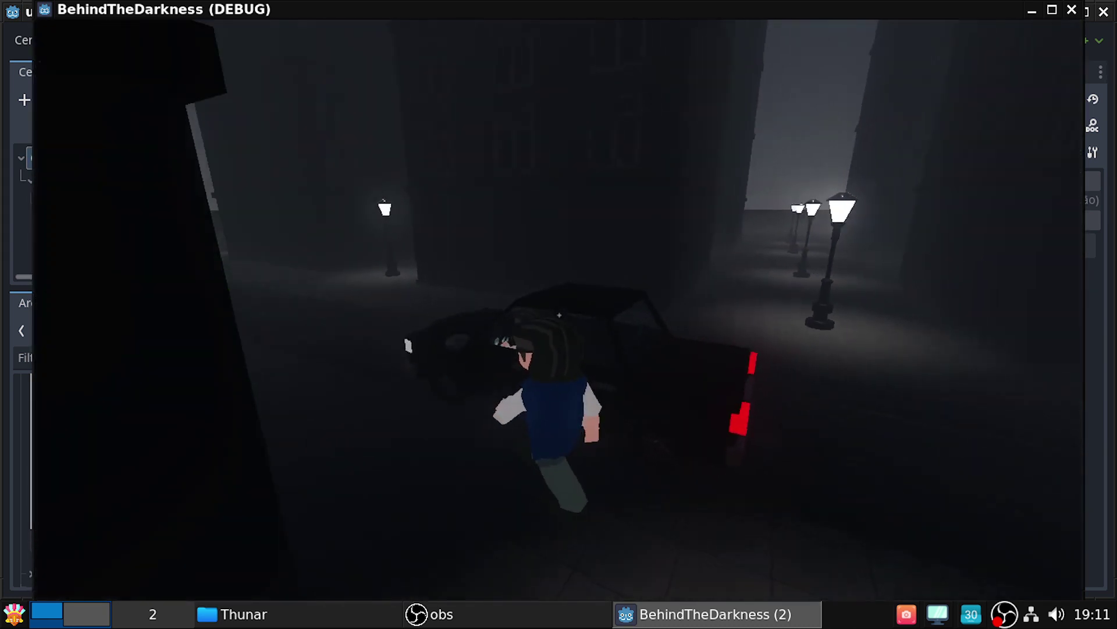
pyautogui.press('w')
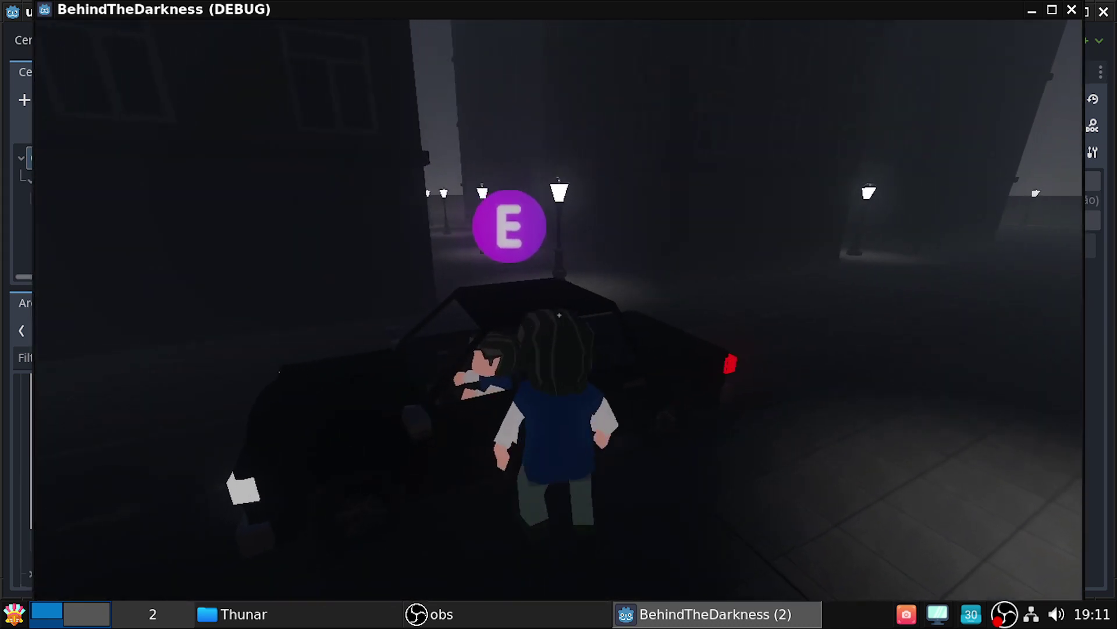
pyautogui.press('s')
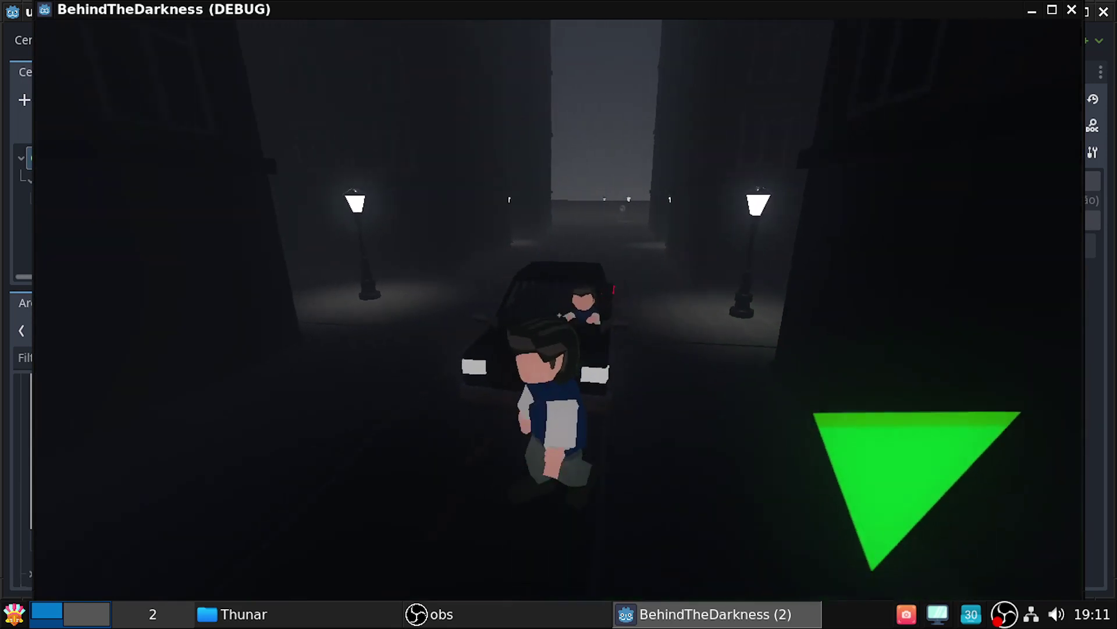
pyautogui.press('a')
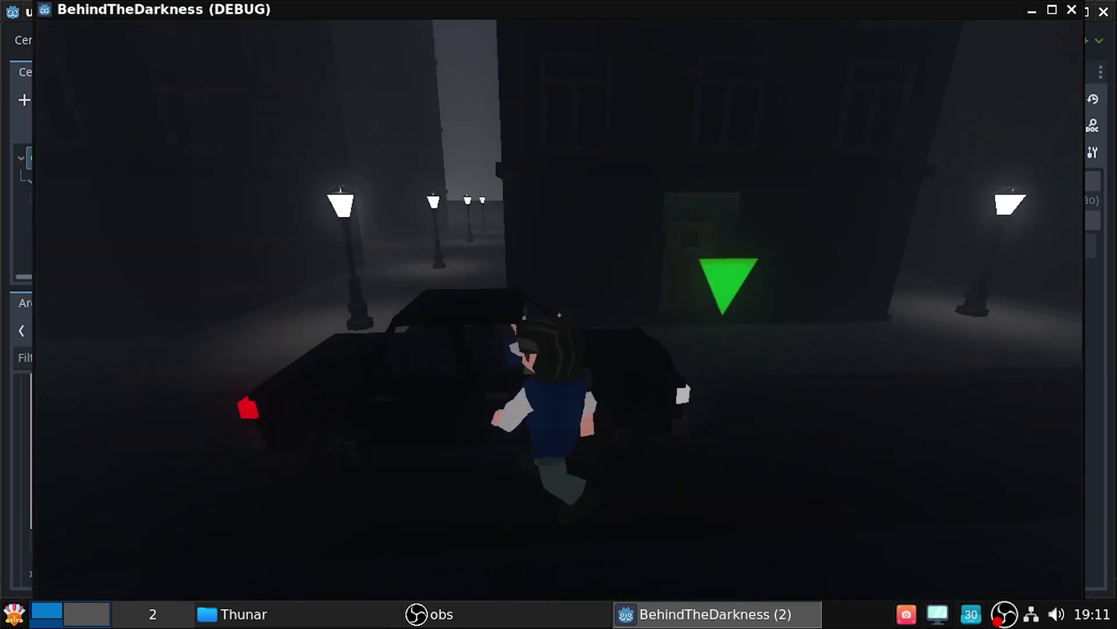
# Walk along the car into the alley and run back to the car
pyautogui.press('w')
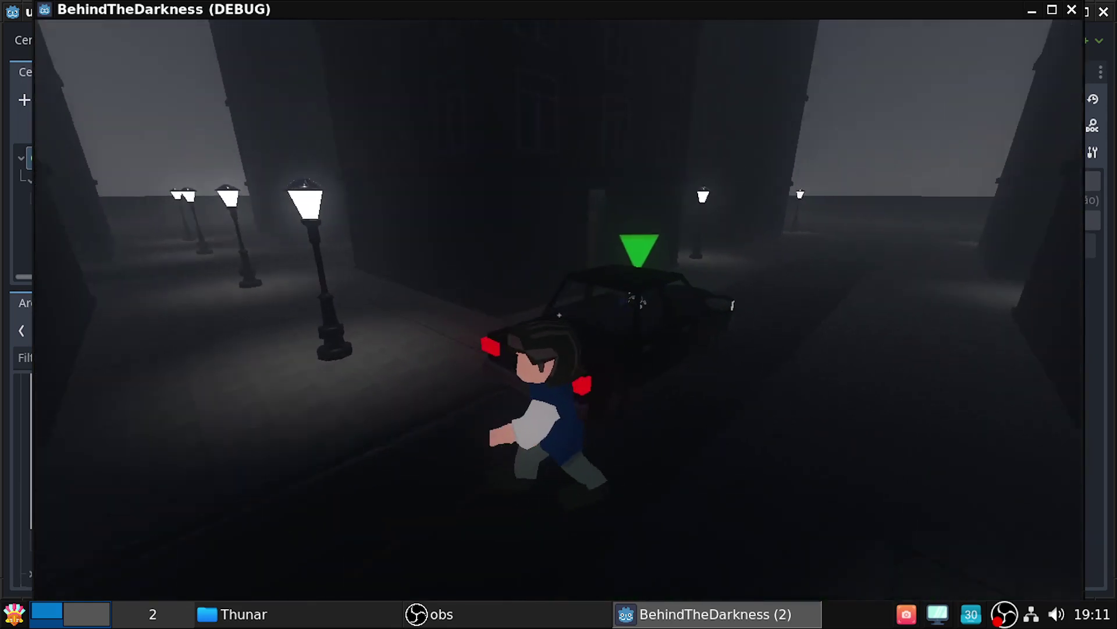
pyautogui.press('w')
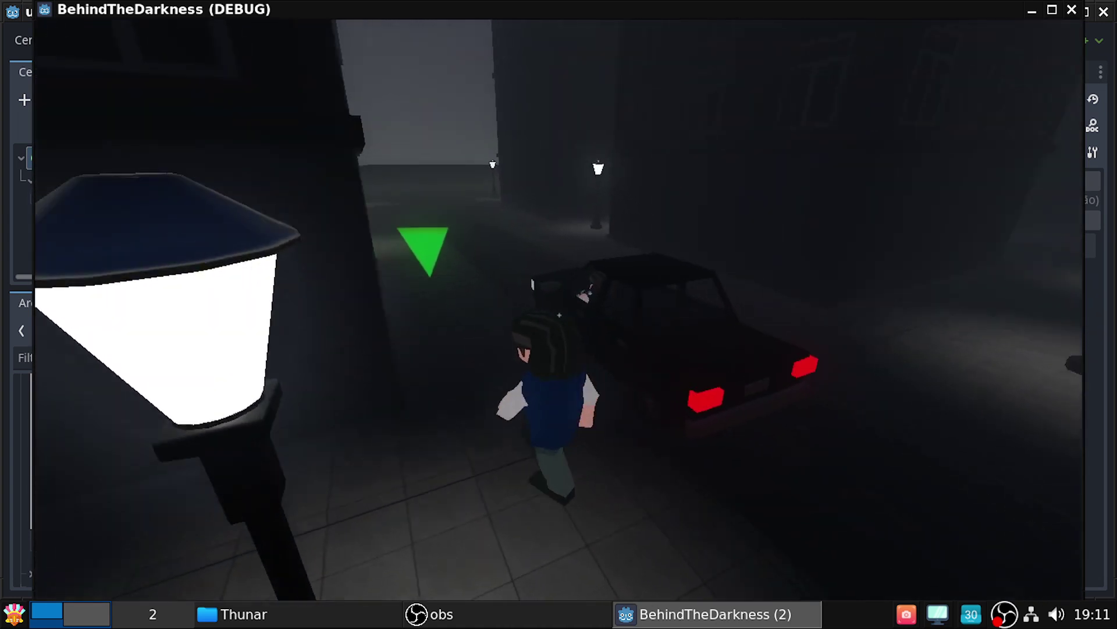
pyautogui.press('w')
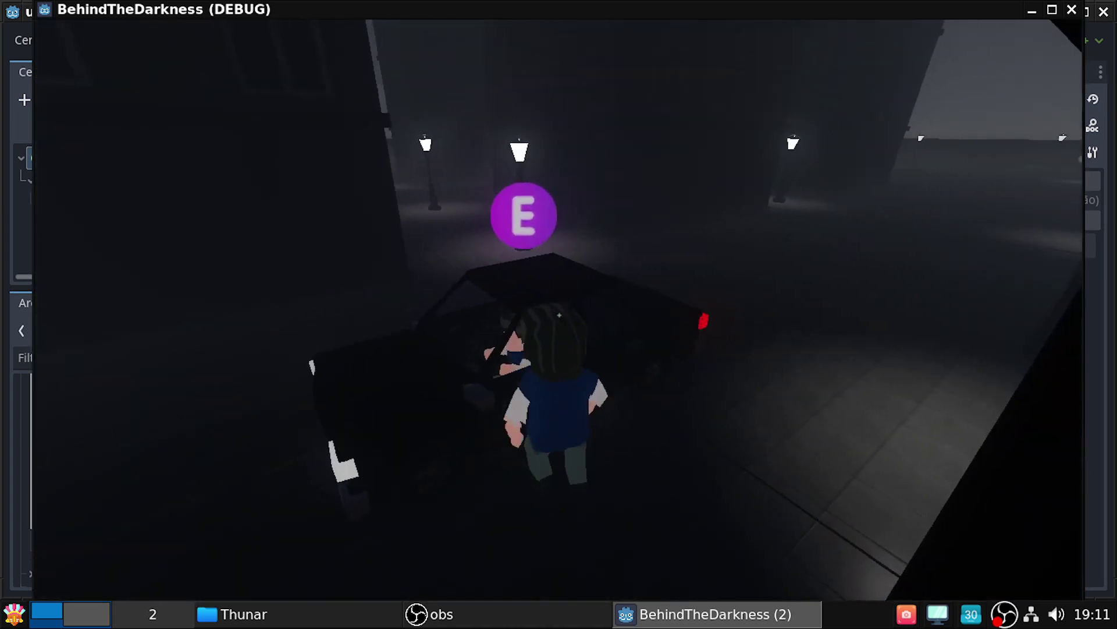
pyautogui.press('w')
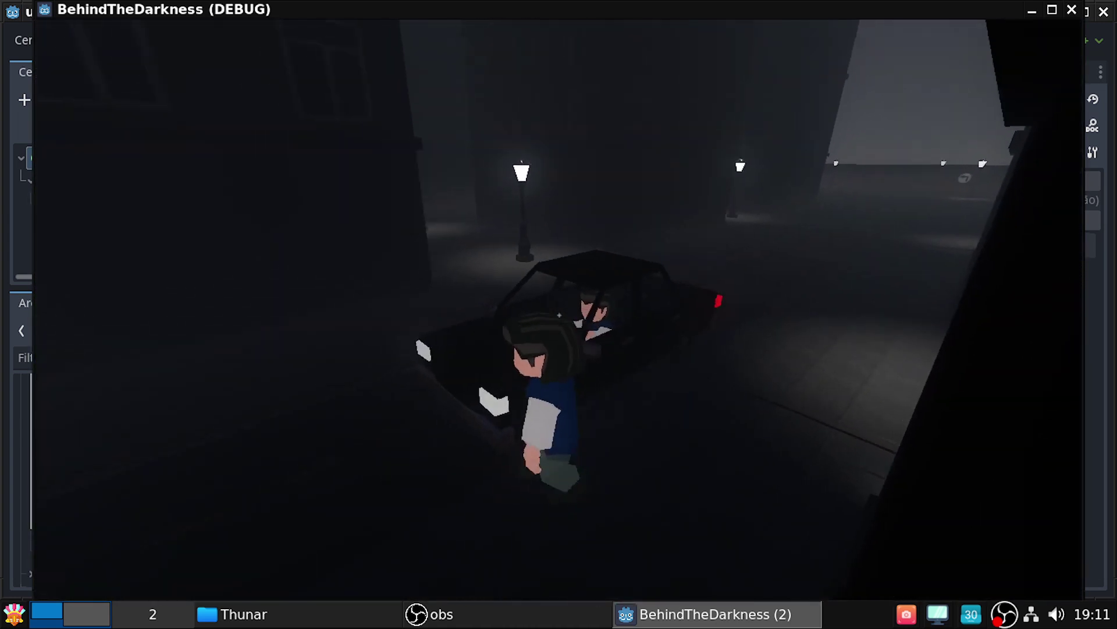
pyautogui.press('w')
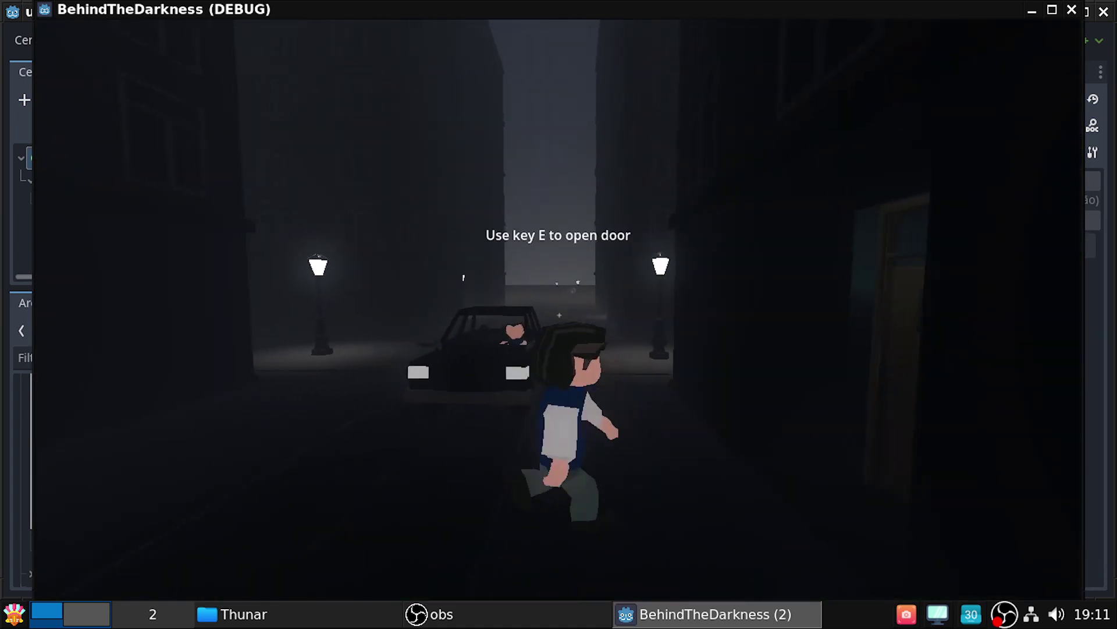
pyautogui.press('w')
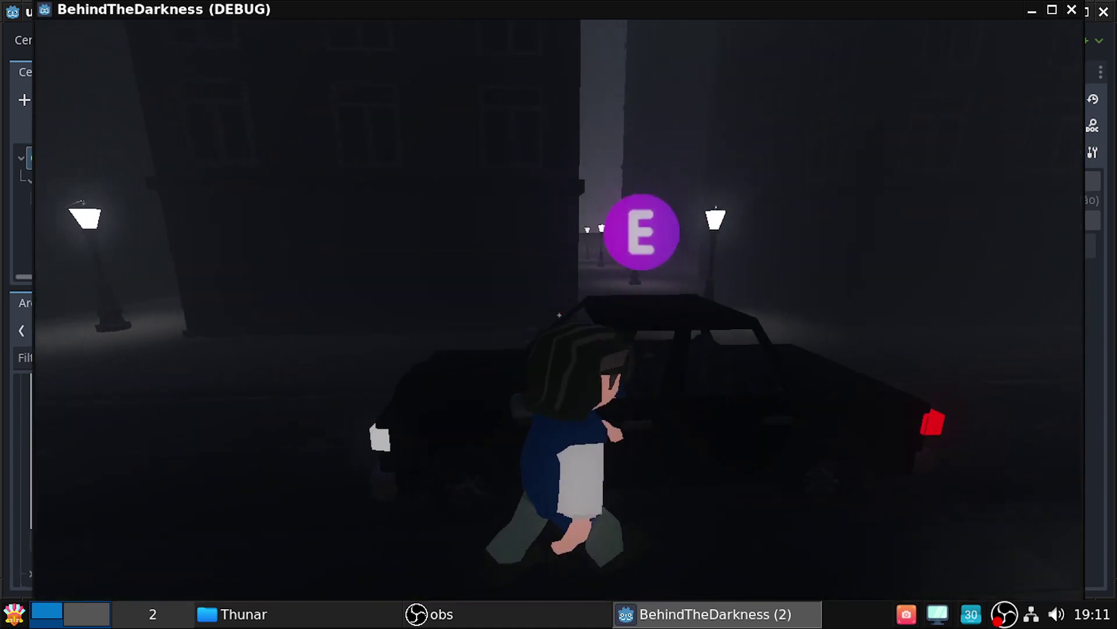
pyautogui.press('w')
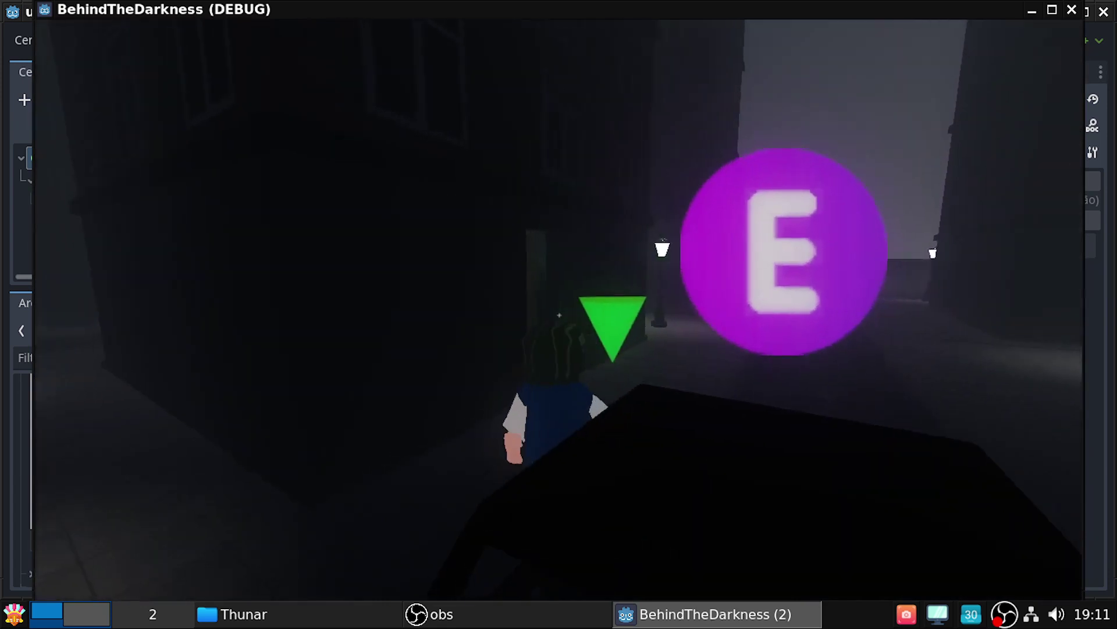
pyautogui.press('s')
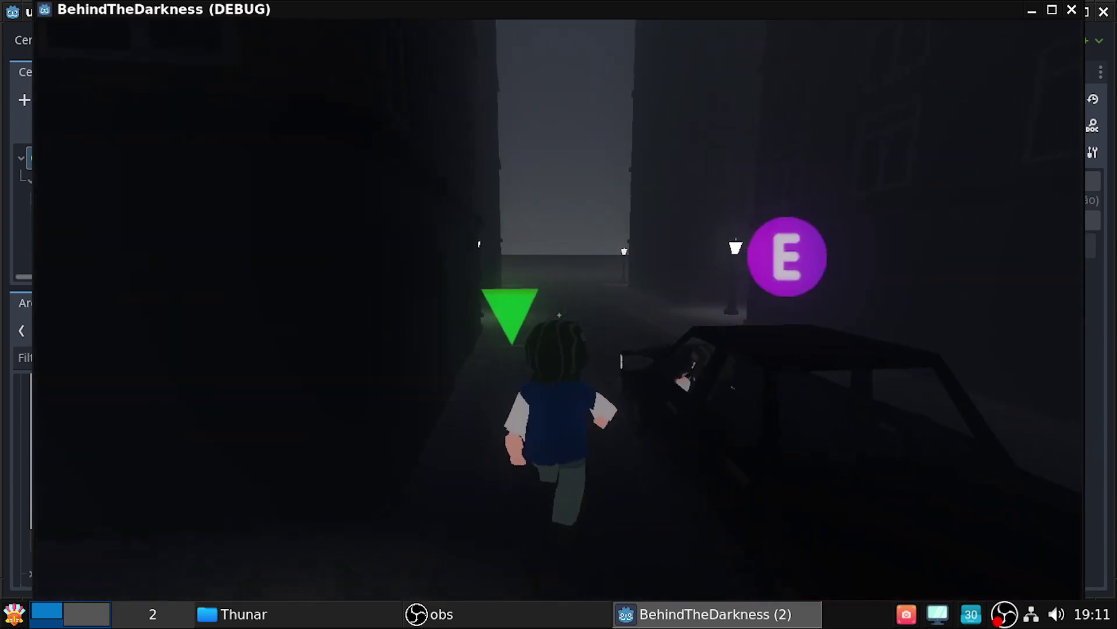
# Walk the character toward the lit street and back beside the car, then pause to show PAUSE
pyautogui.press('e')
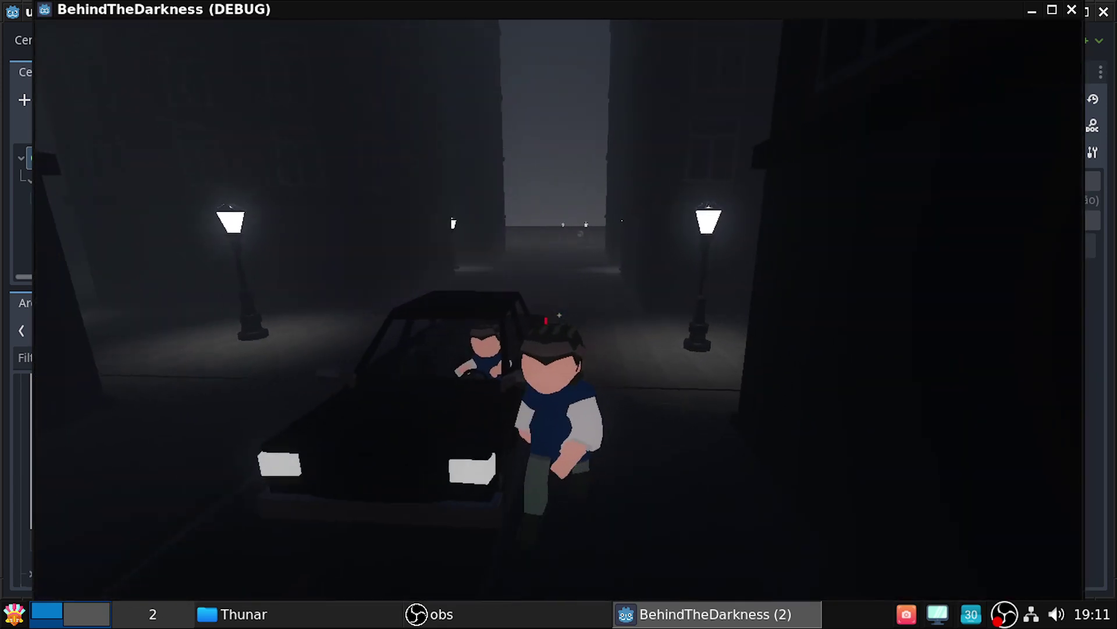
pyautogui.press('s')
pyautogui.press('a')
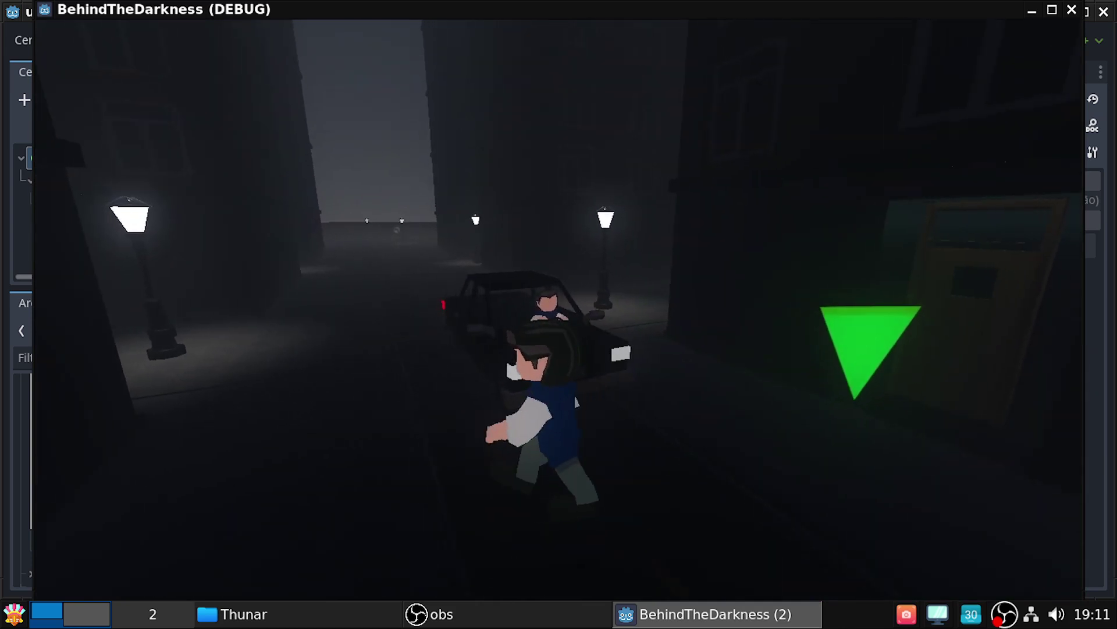
pyautogui.press('w')
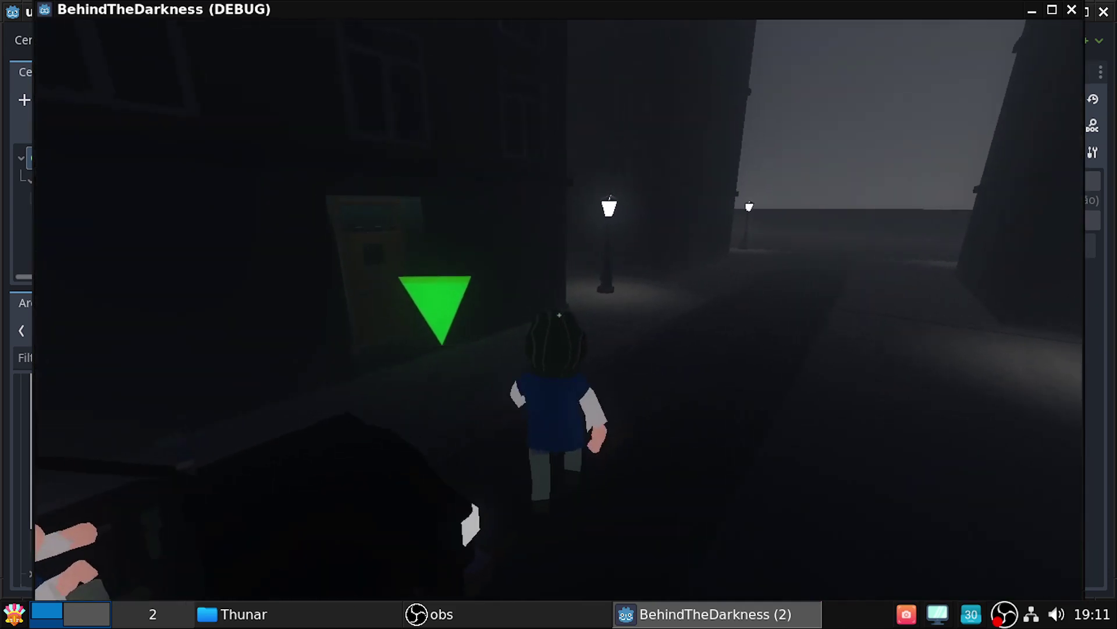
pyautogui.press('s')
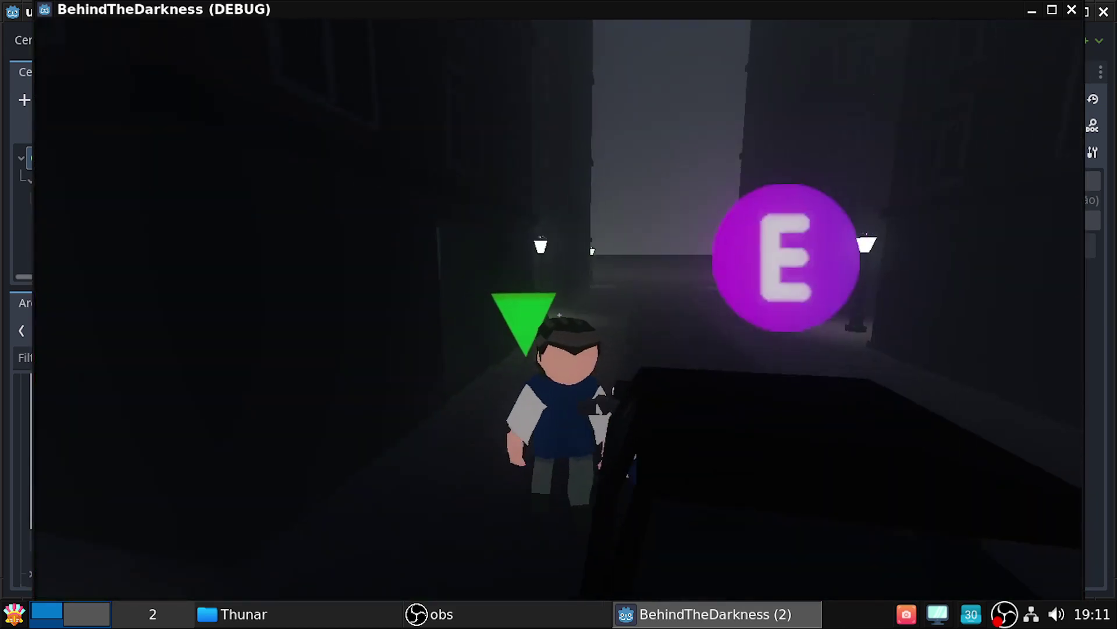
pyautogui.press('w')
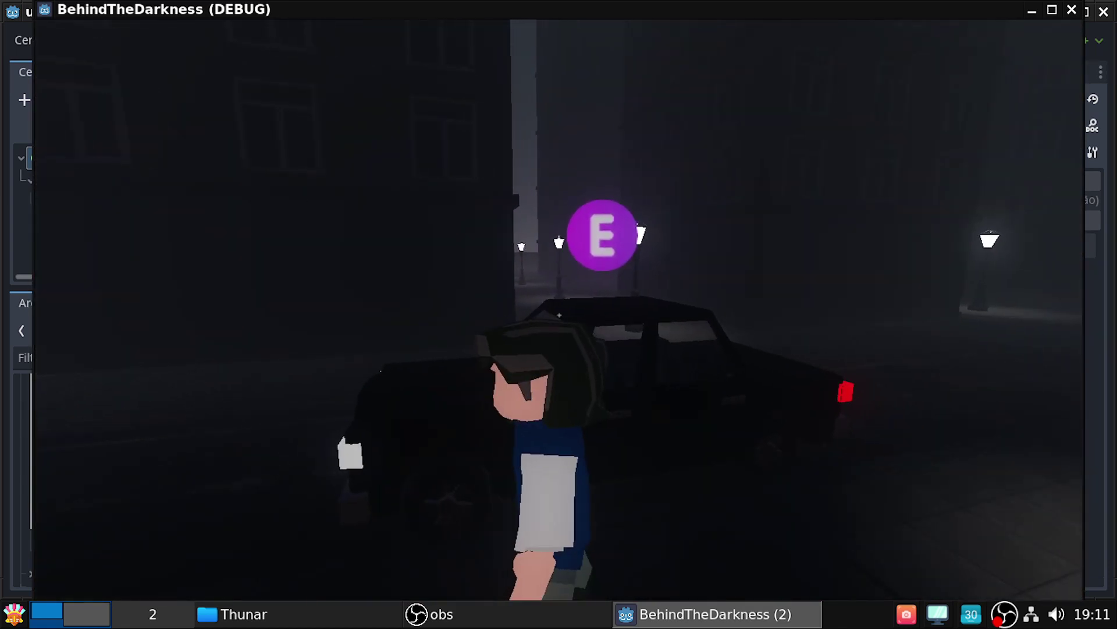
pyautogui.press('s')
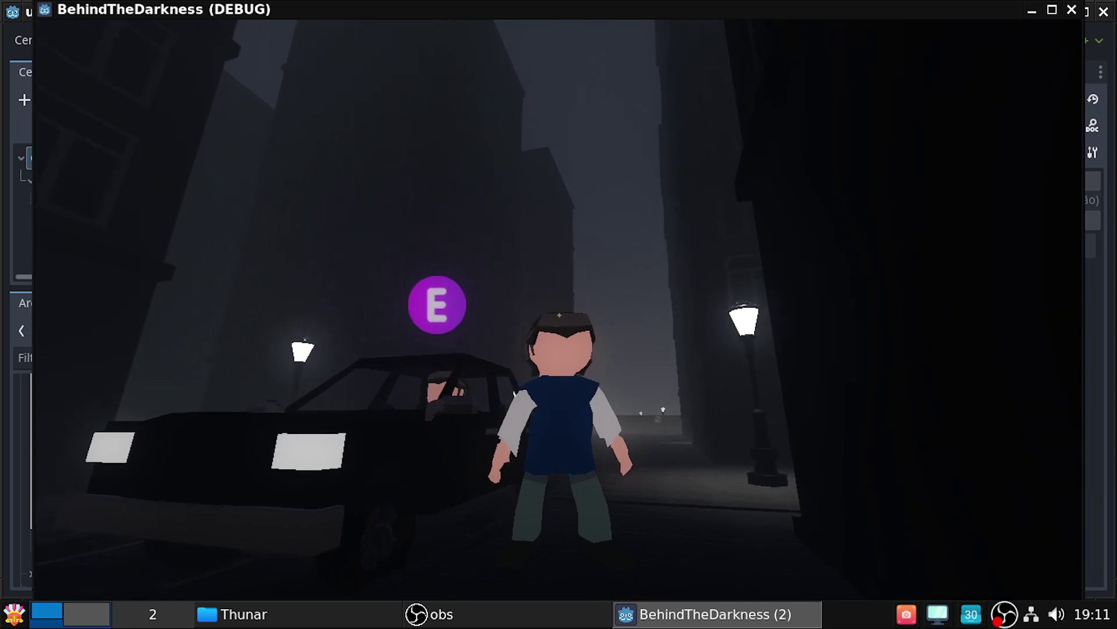
pyautogui.press('Escape')
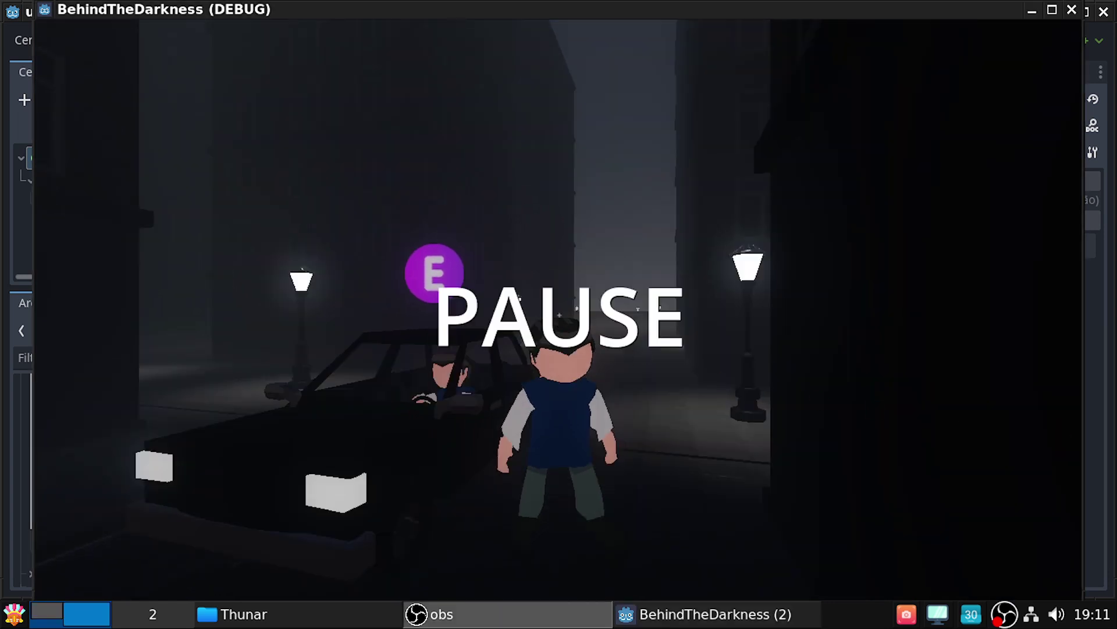